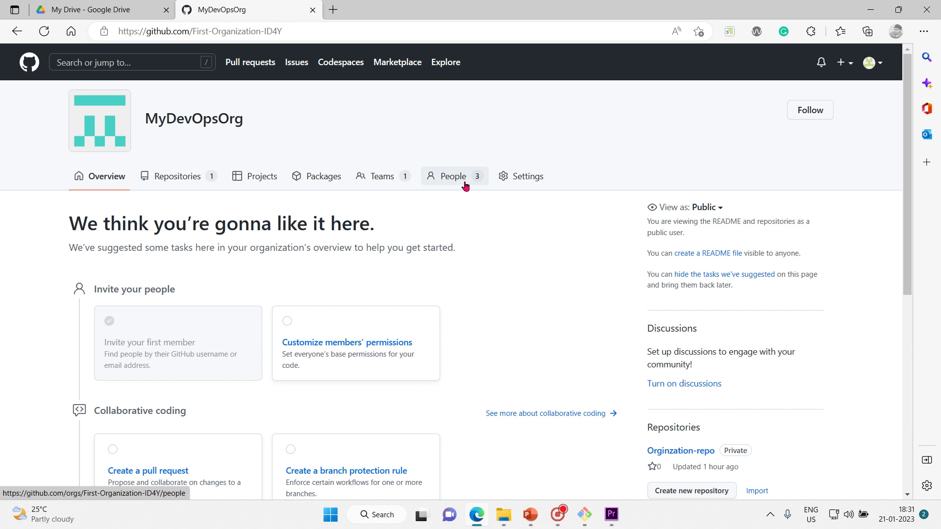
Step: Open MyDevOpsOrg's People list and filter it by role to show only Owners
left_click(465, 184)
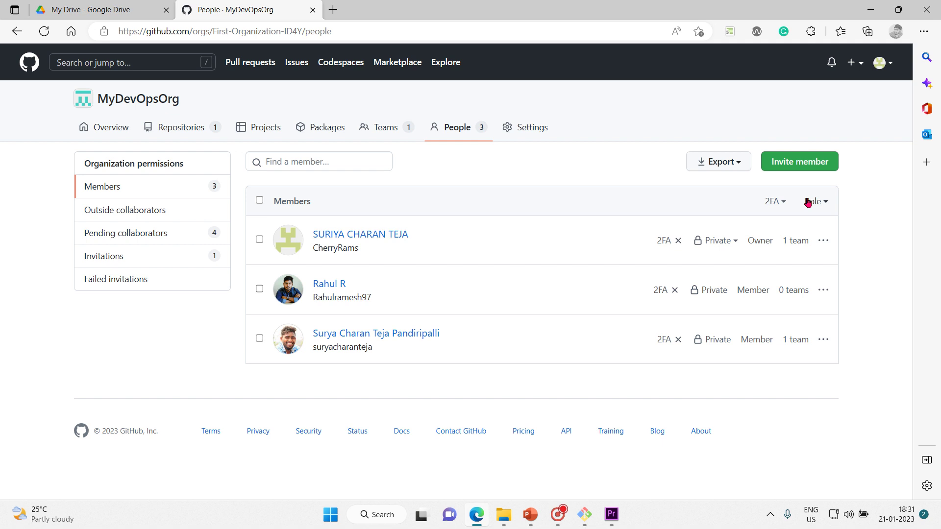
left_click(824, 205)
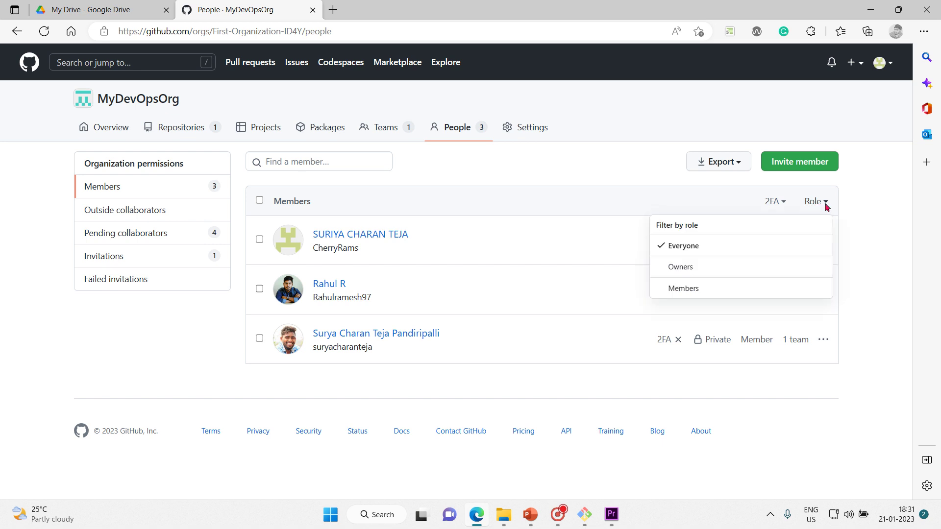
left_click(699, 278)
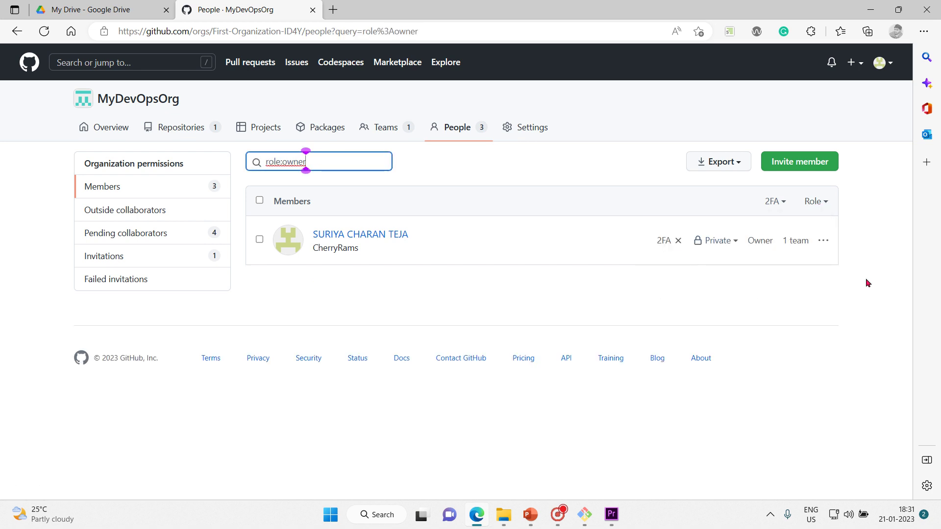
left_click_drag(868, 283, 483, 276)
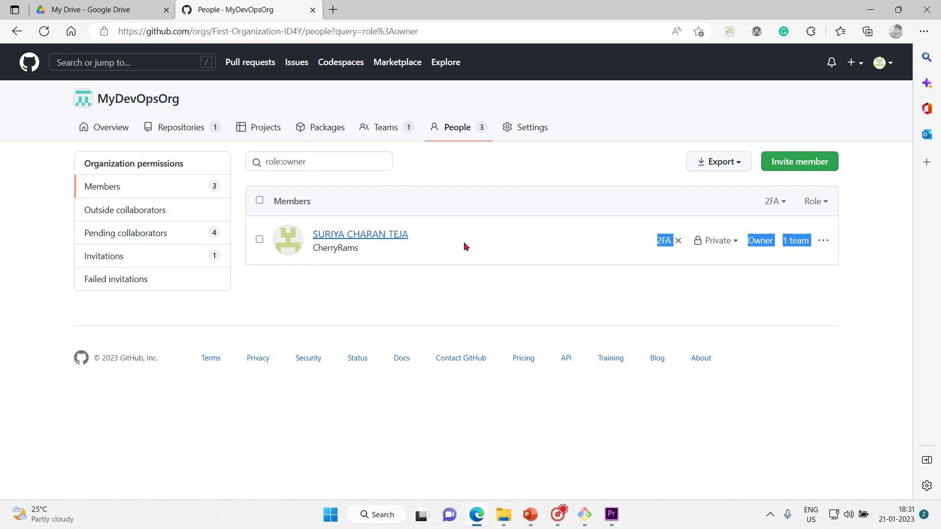
left_click(573, 275)
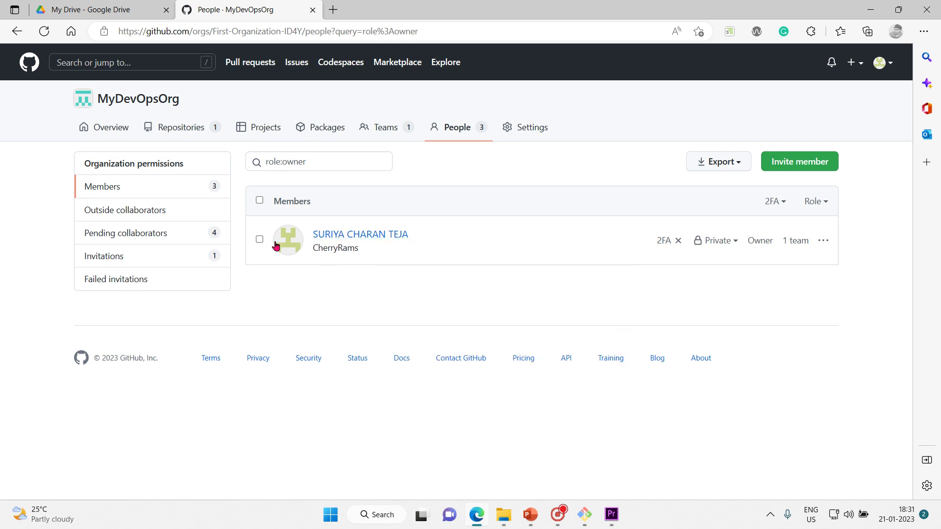
Step: Set the role filter back to Everyone to list all three members
left_click(826, 203)
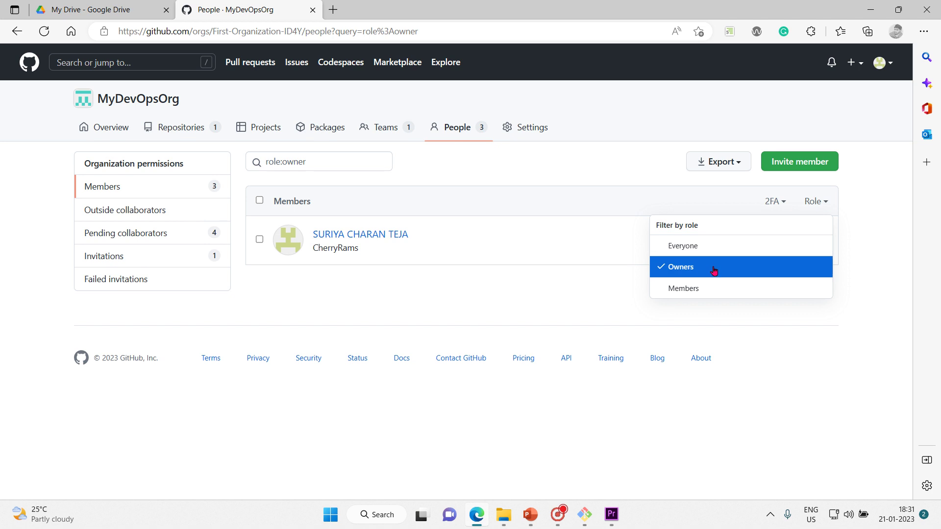
left_click(843, 200)
left_click(817, 207)
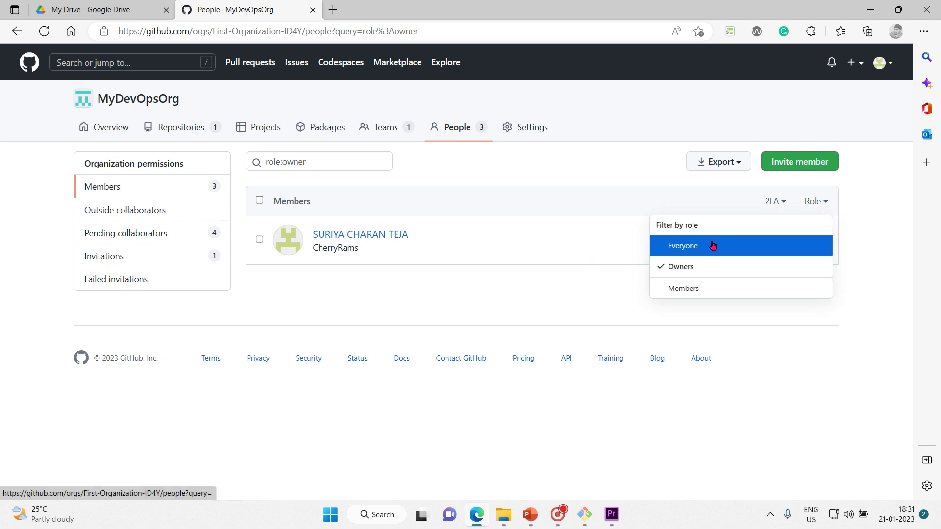
left_click(712, 245)
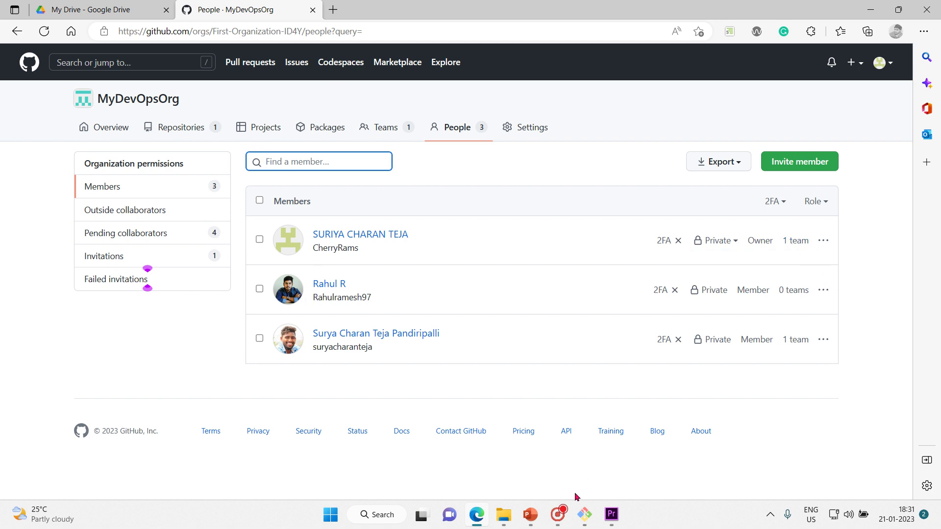
Step: Reveal the Organization members point on the GitHub-Organizations slide
mouse_move(531, 514)
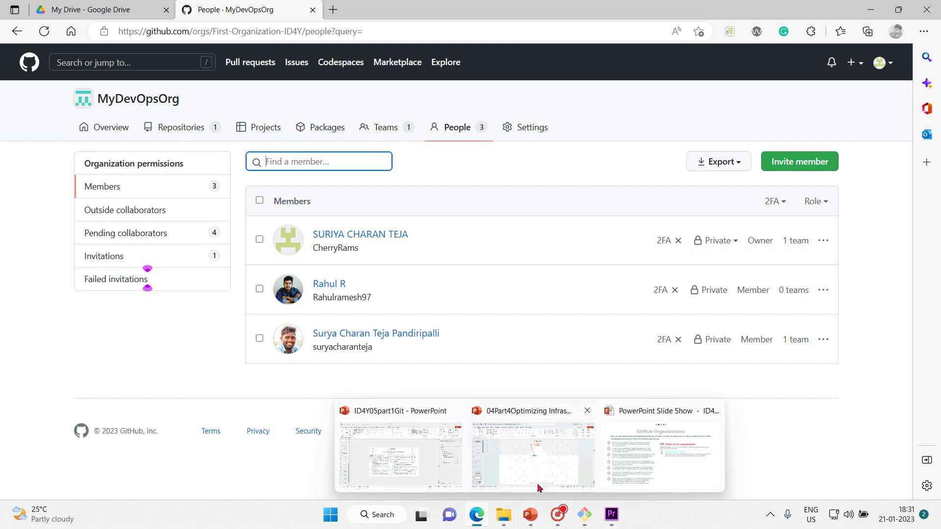
left_click(658, 450)
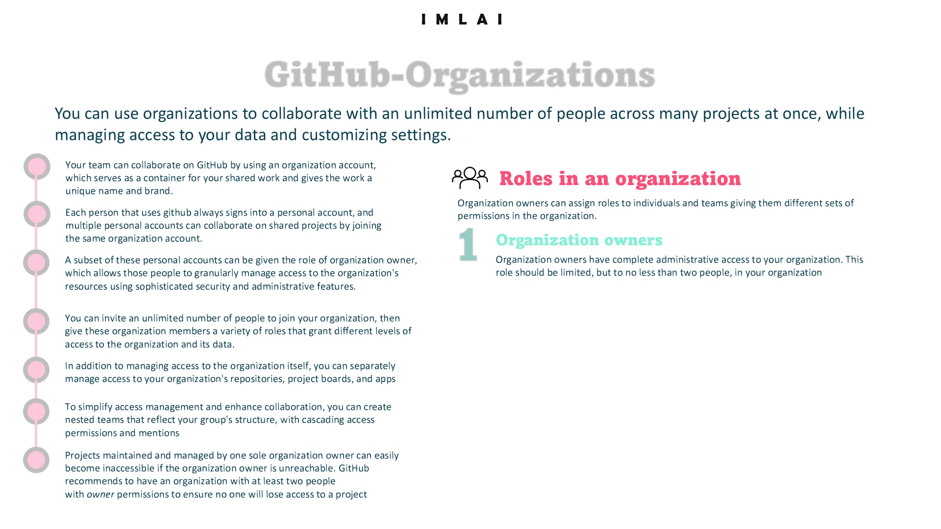
key("Right")
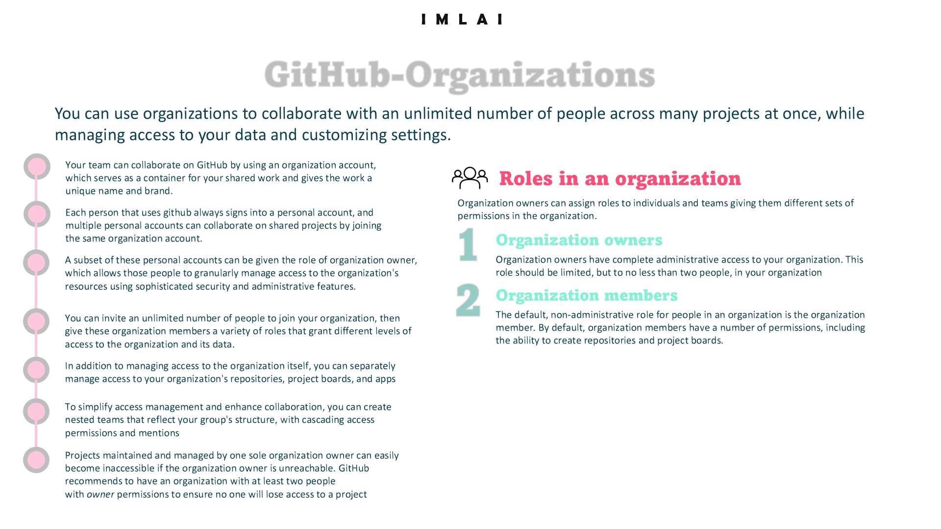
Step: Return to the MyDevOpsOrg People page in the browser
key("super")
mouse_move(476, 514)
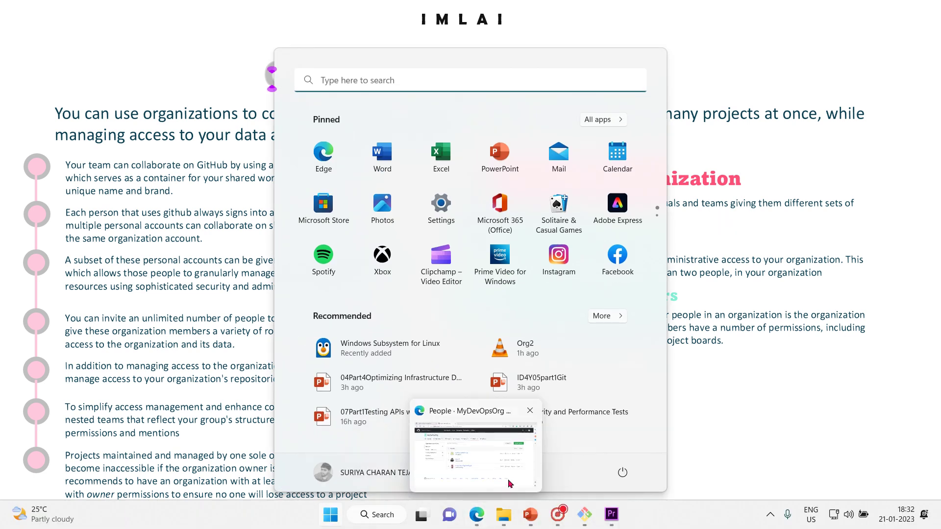
left_click(509, 483)
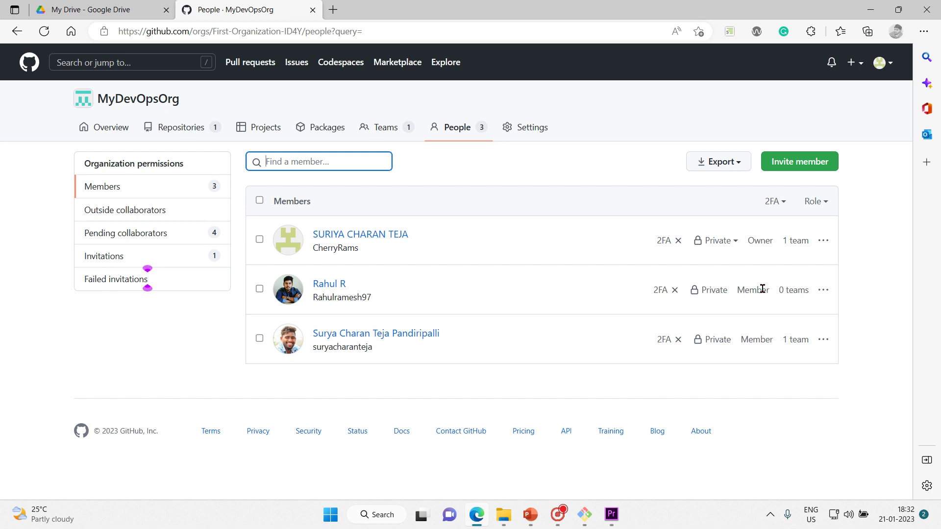
Step: Filter the member list to the two Member-role people, then open MyDevOpsOrg's General settings
left_click(824, 201)
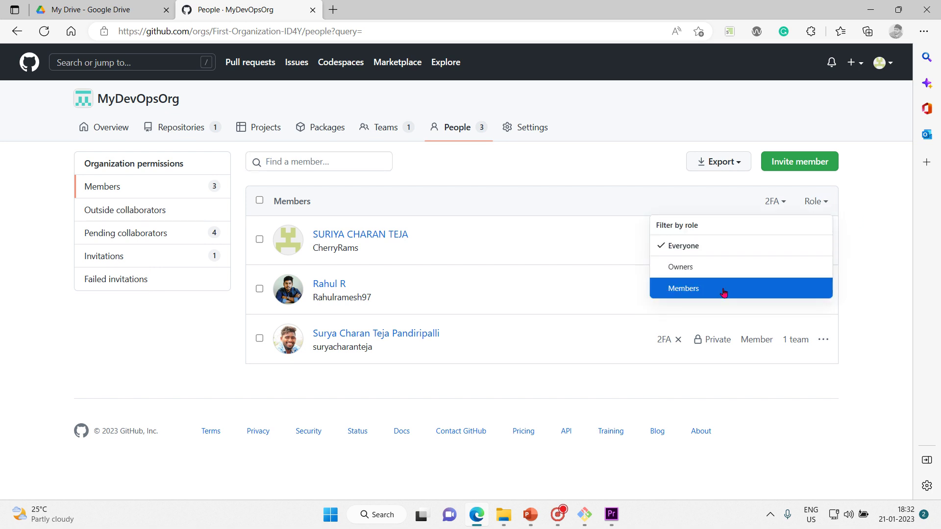
left_click(724, 292)
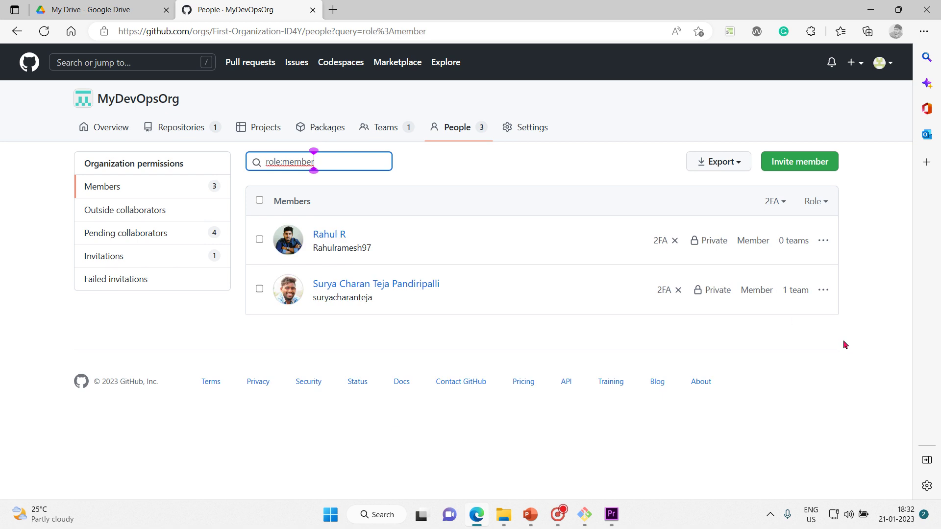
left_click_drag(843, 344, 273, 224)
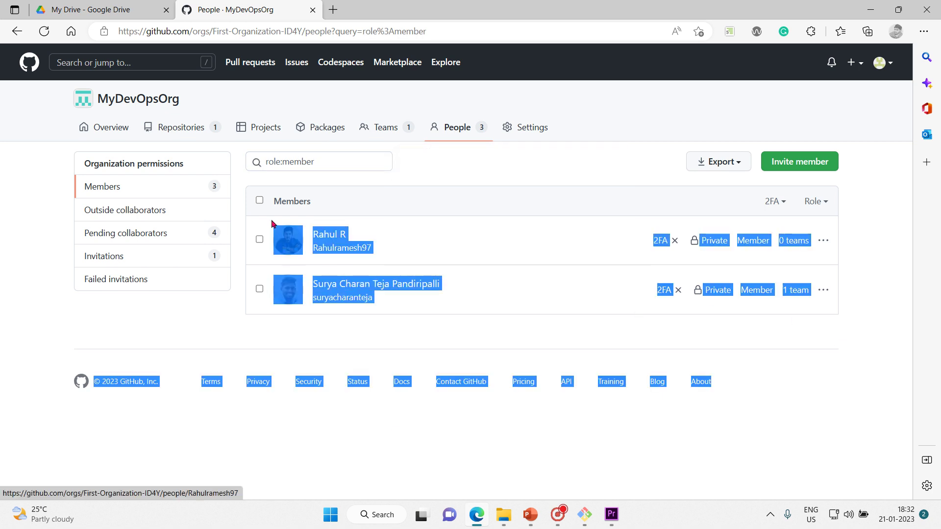
left_click(392, 343)
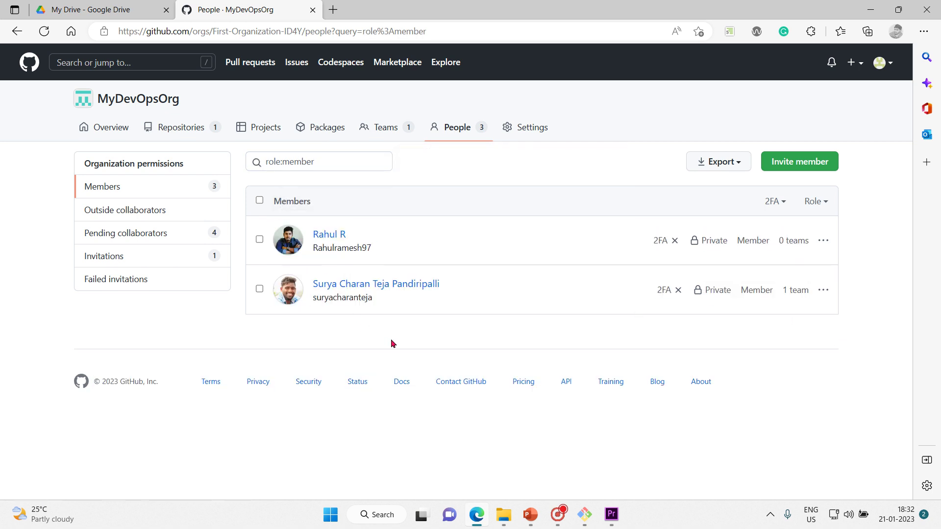
left_click(508, 132)
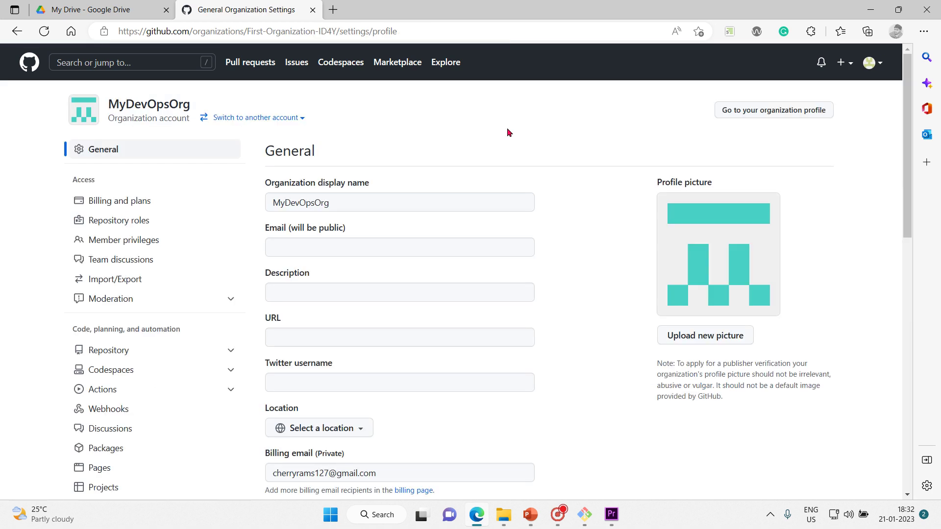
Step: Open Member privileges and review the Base permissions options, leaving the permission at Read
left_click(127, 244)
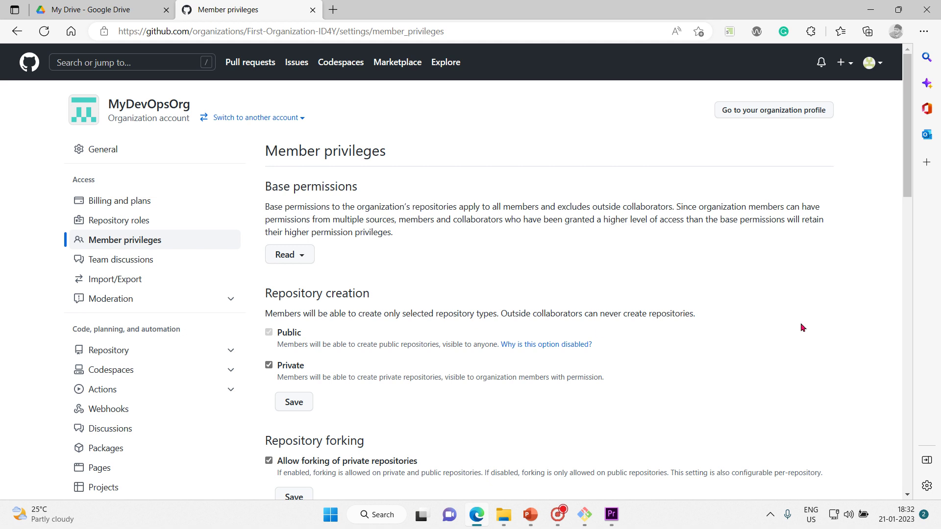
left_click_drag(904, 174, 849, 175)
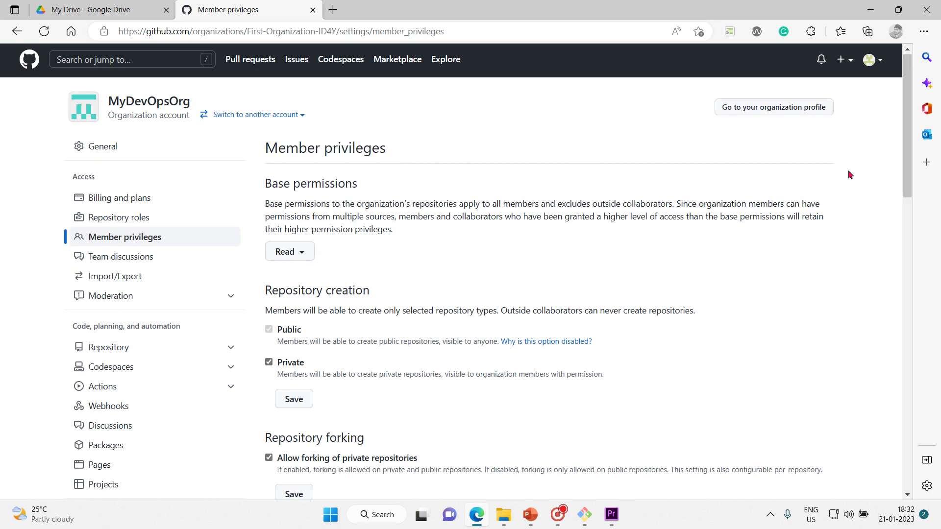
left_click_drag(266, 147, 471, 175)
left_click(779, 305)
left_click(299, 253)
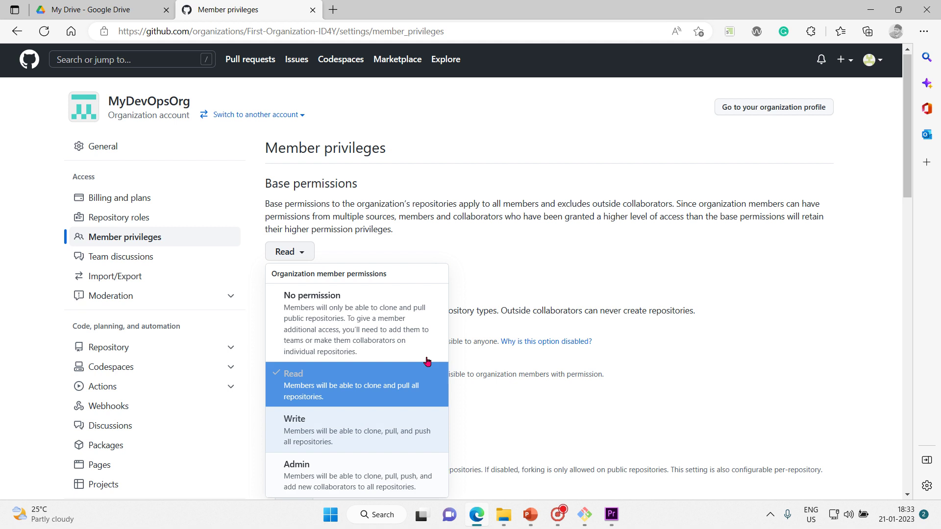
left_click(406, 242)
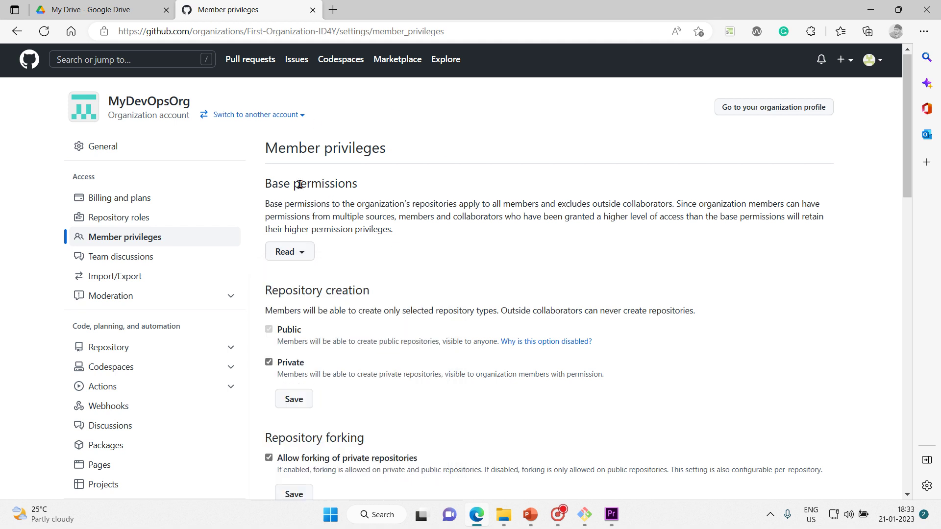
left_click_drag(265, 181, 383, 259)
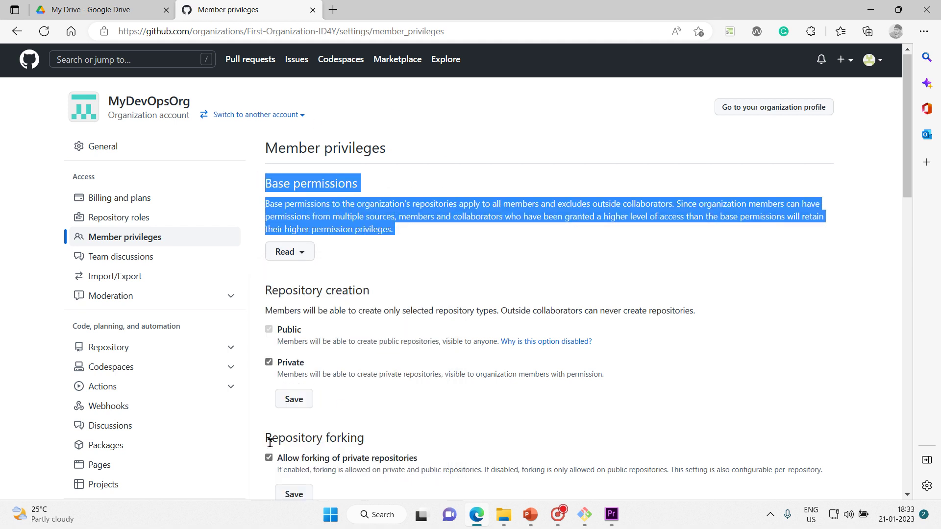
left_click_drag(905, 104, 877, 81)
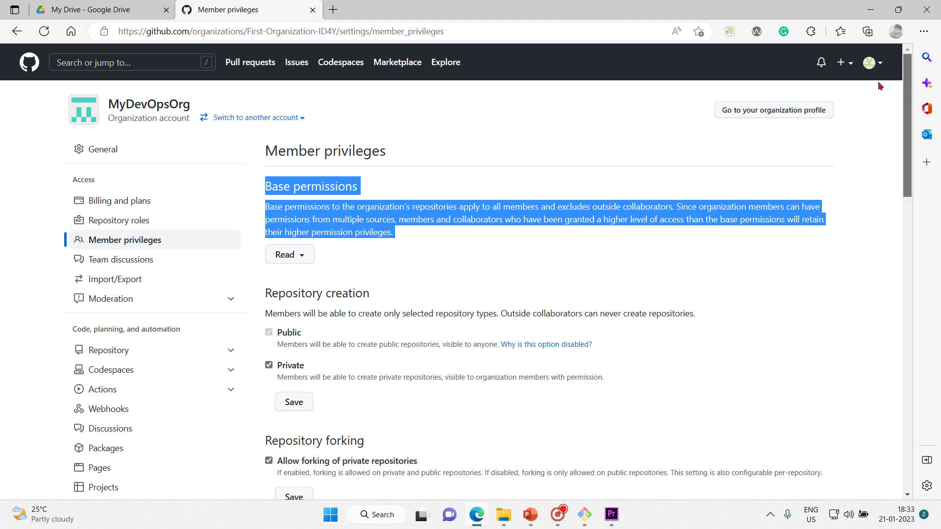
left_click(853, 245)
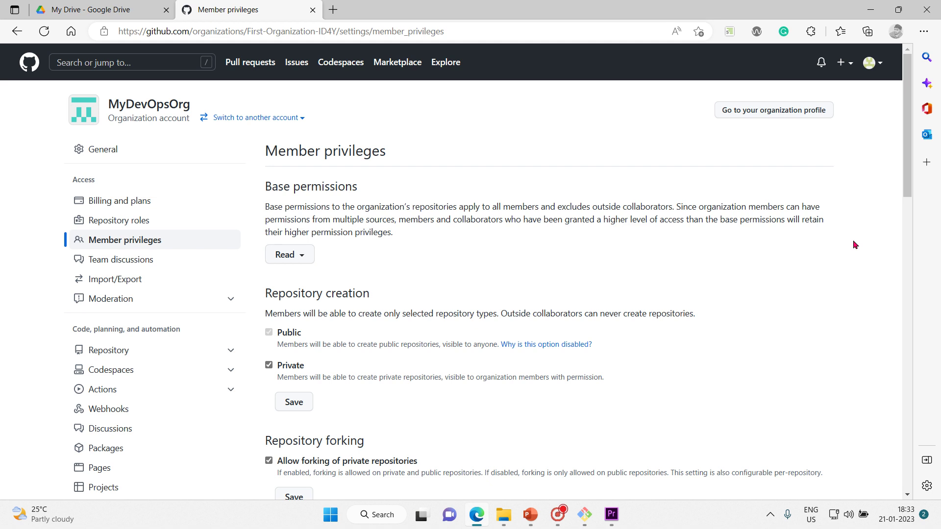
Step: Change the base repository permission to Admin, confirm it, and return to the MyDevOpsOrg overview
left_click(299, 252)
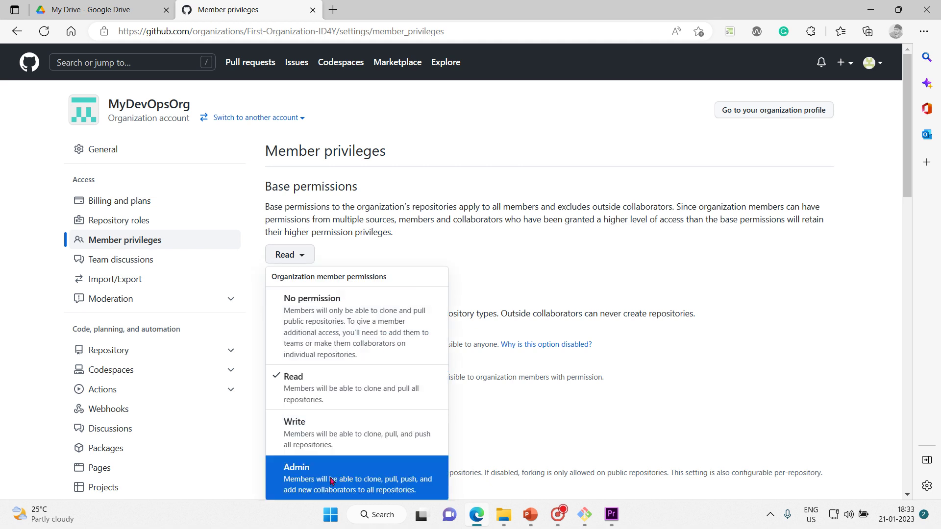
left_click(331, 481)
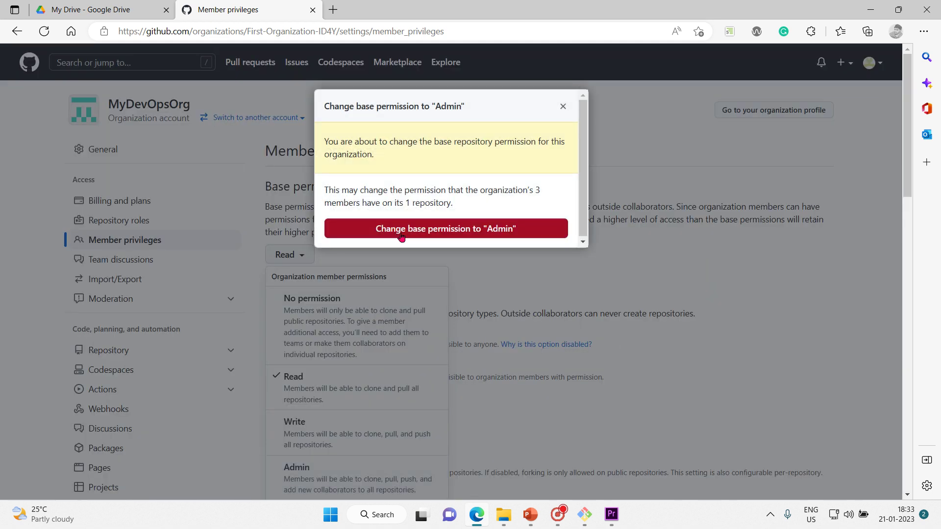
left_click(442, 229)
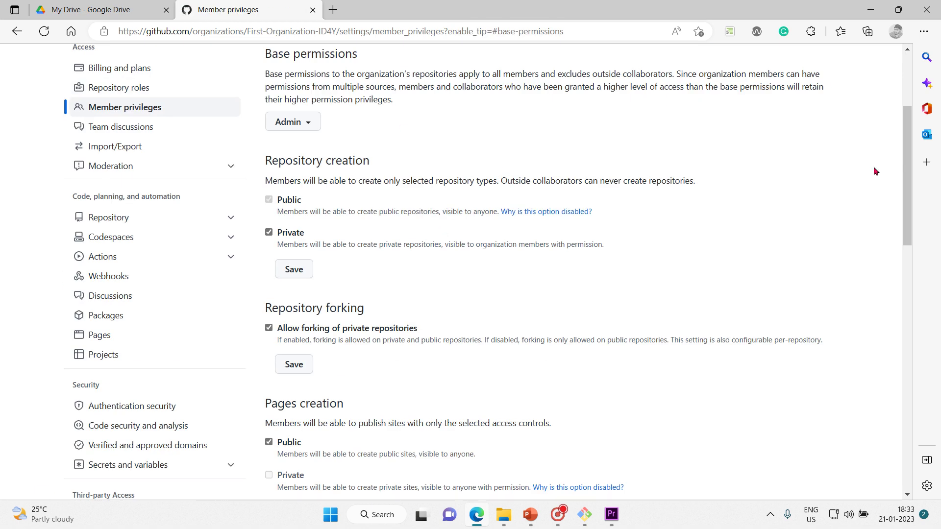
scroll(889, 105, "up", 3)
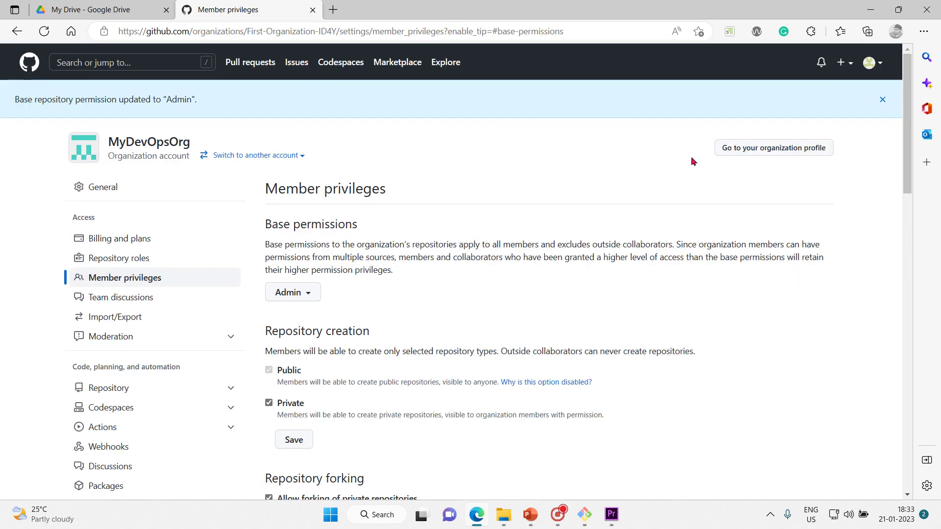
left_click(132, 145)
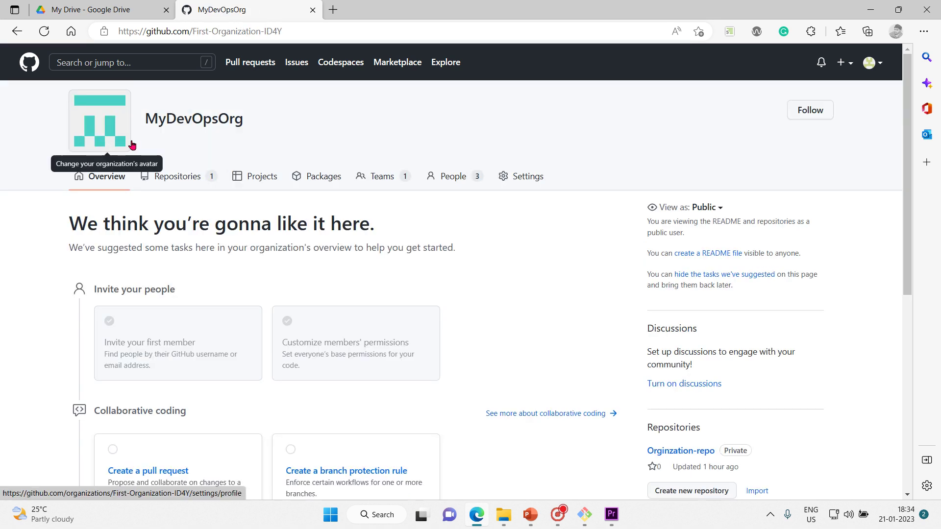
Step: Check the four pending collaborators under People, then return to the three-member list
left_click(445, 174)
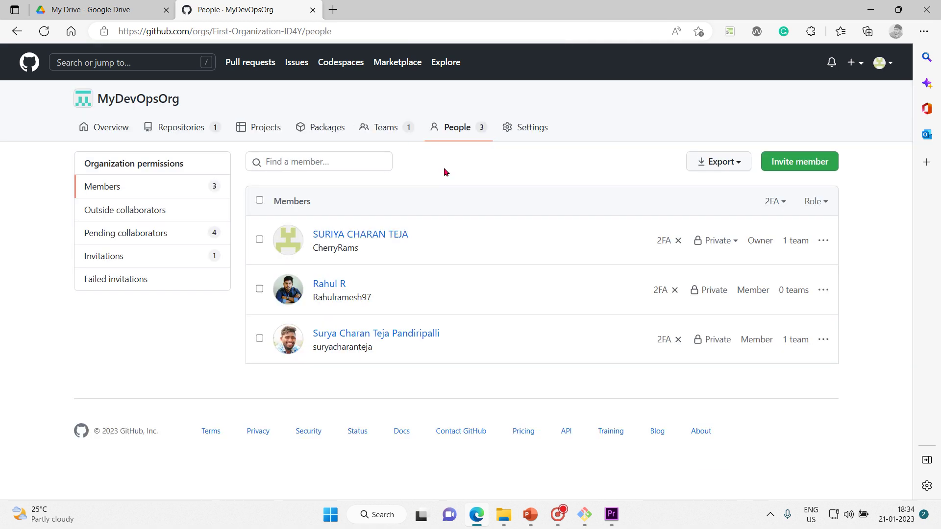
left_click(167, 233)
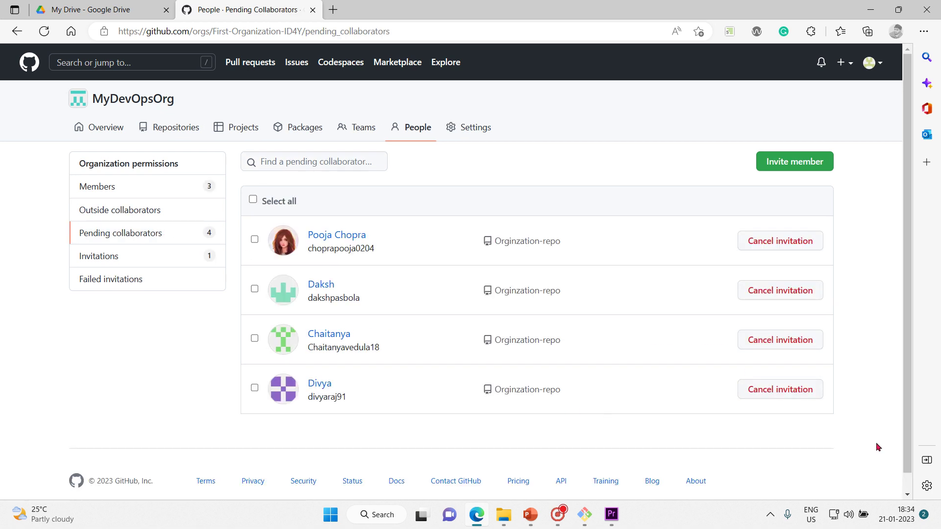
left_click_drag(878, 447, 313, 228)
left_click(142, 389)
left_click(140, 185)
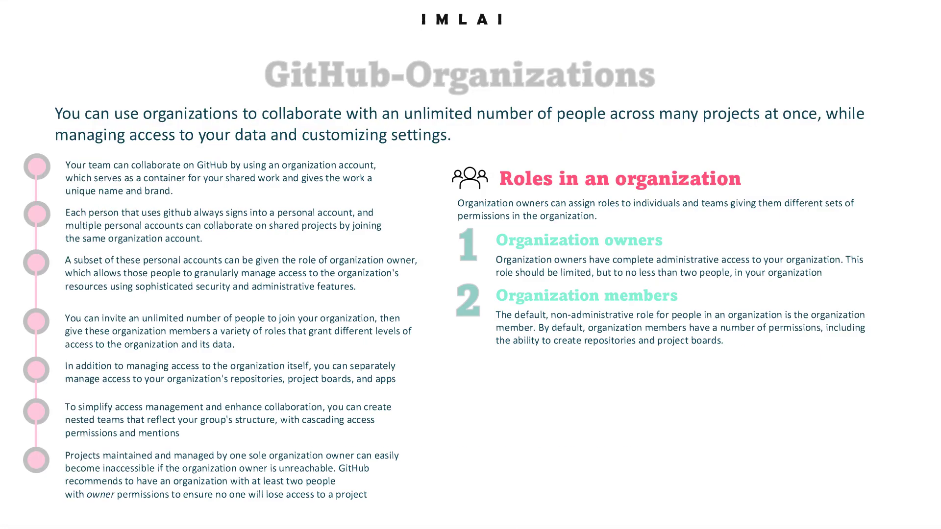
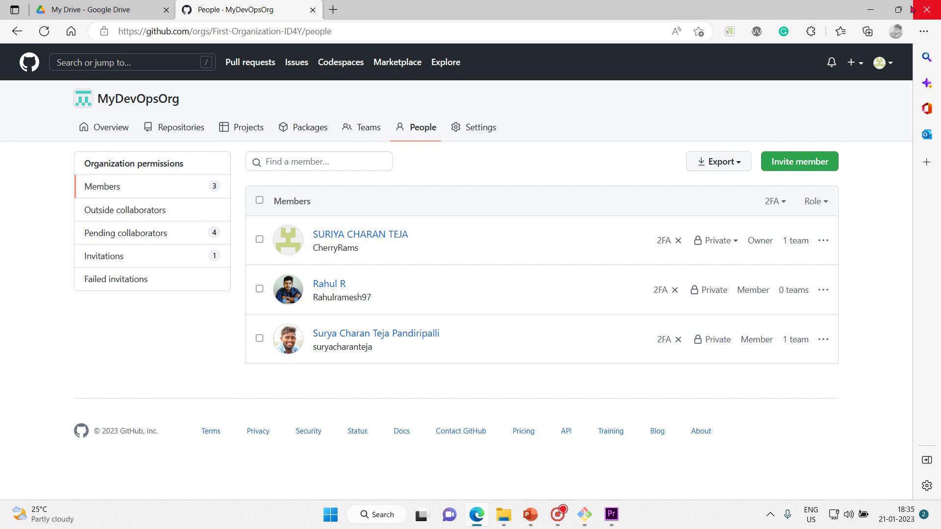
Step: Move the slideshow from the GitHub-Organizations slide to the GitHub-Teams slide, then bring up the Start menu
left_click(870, 9)
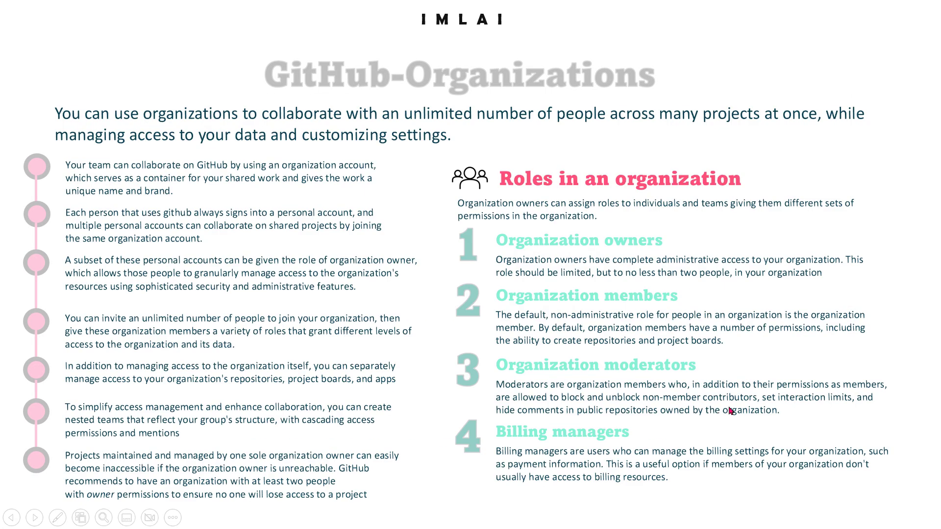
left_click(730, 411)
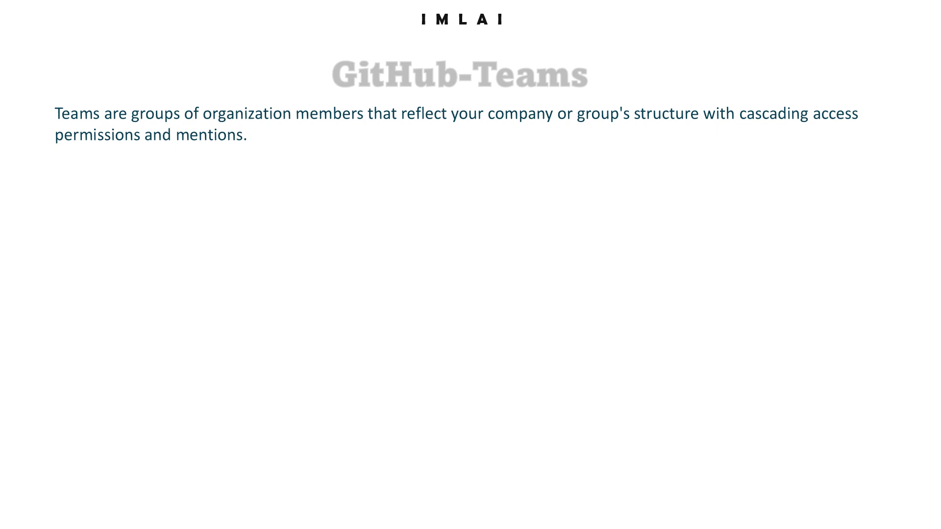
key("super")
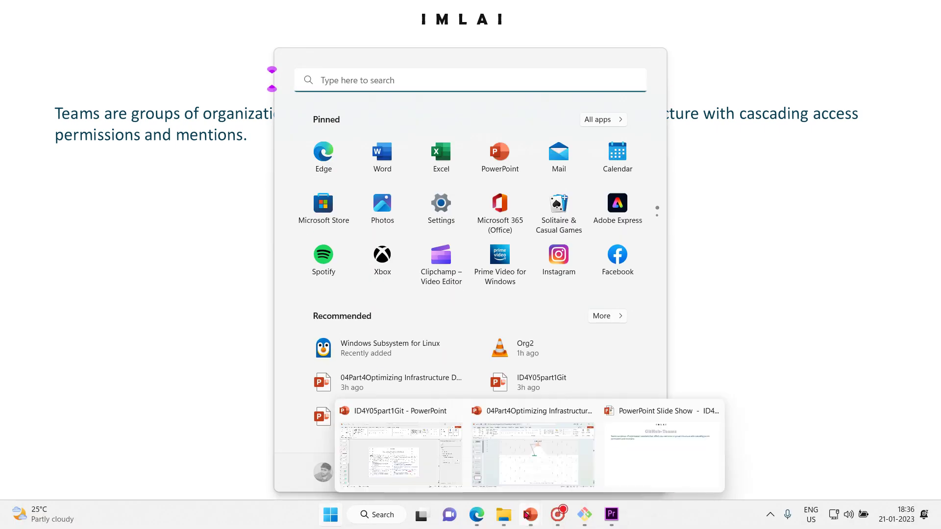
Step: Back in the browser, open Team-MLOPS from MyDevOpsOrg's Teams list
mouse_move(476, 515)
left_click(503, 490)
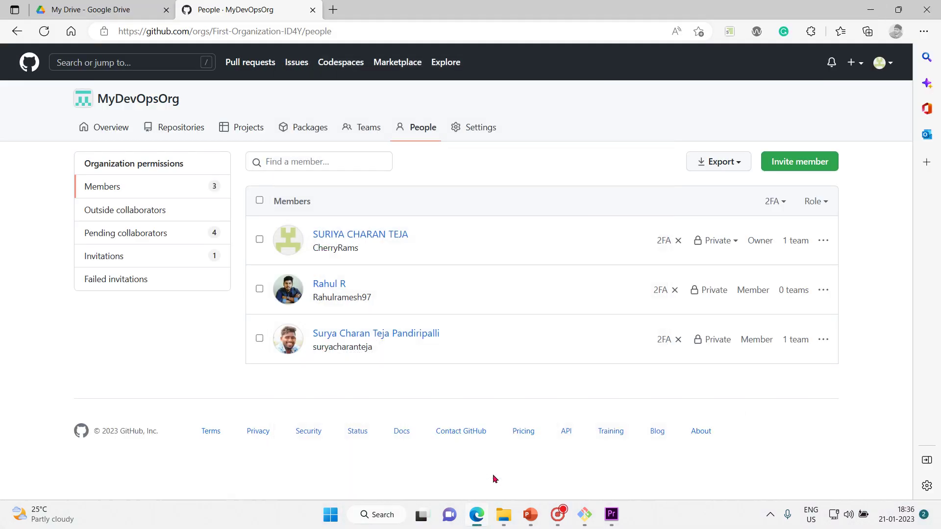
left_click(368, 138)
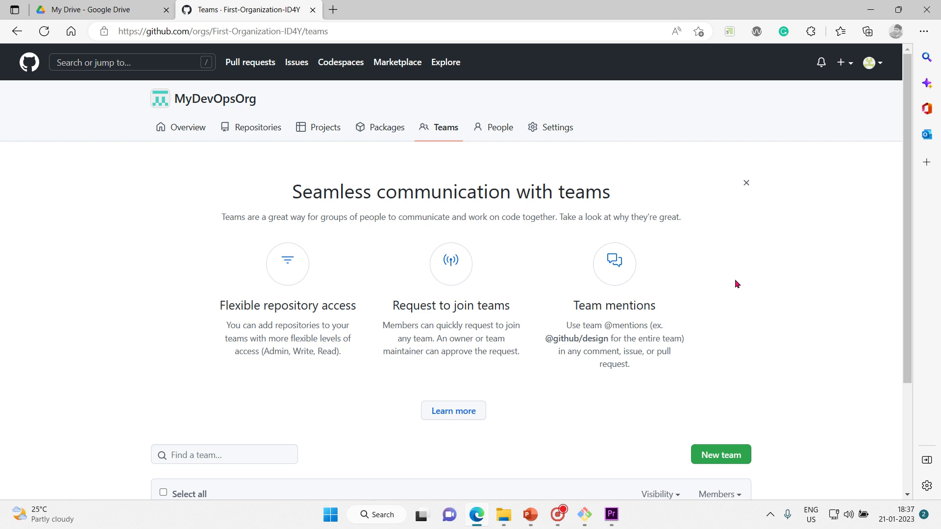
scroll(733, 269, "down", 3)
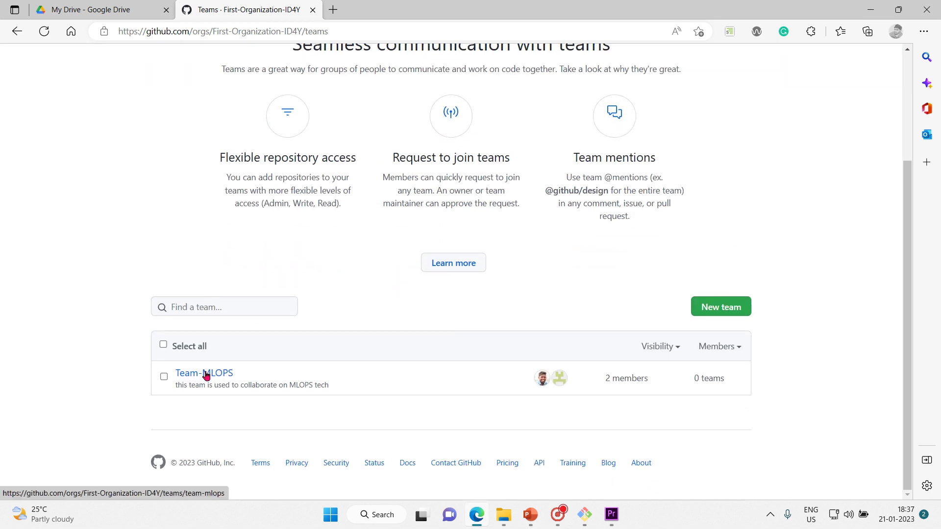
left_click(206, 375)
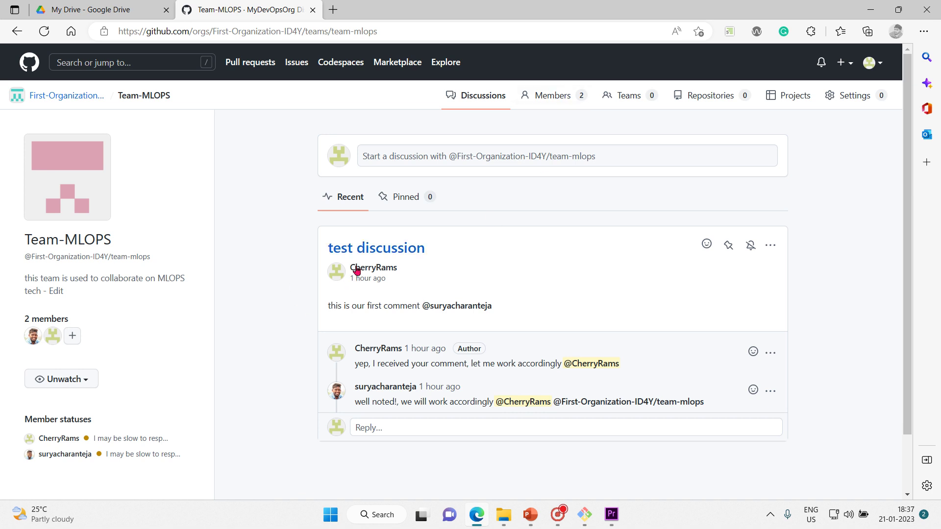
Step: Review Team-MLOPS's members, then return to Discussions and open a reply on 'test discussion'
left_click(555, 98)
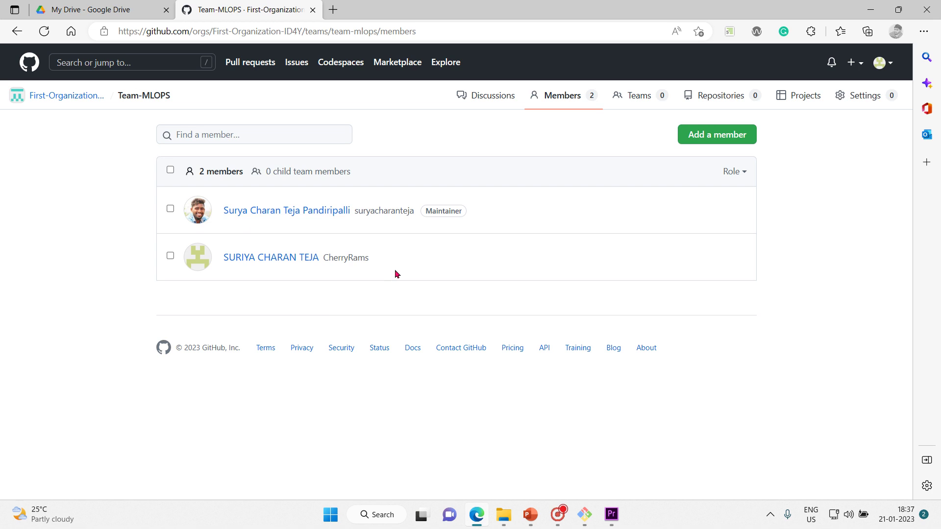
left_click(489, 96)
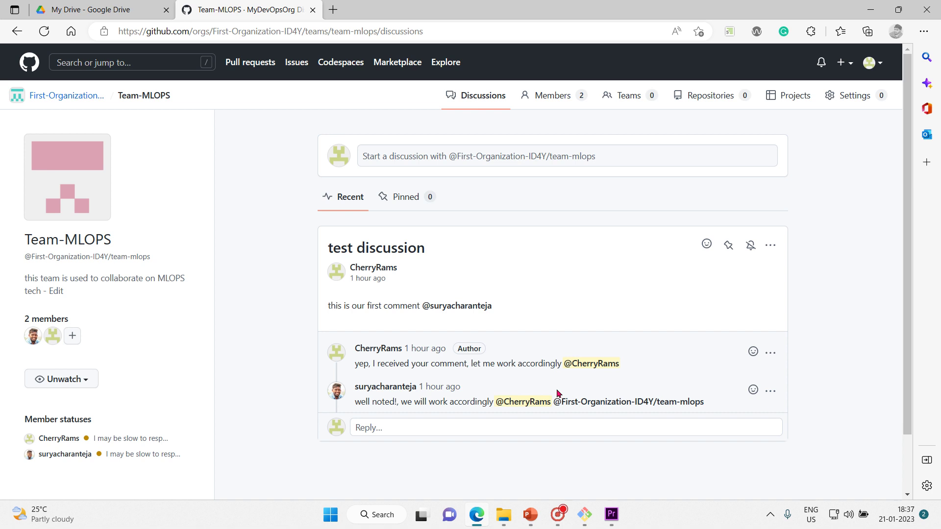
mouse_move(567, 402)
mouse_move(520, 407)
mouse_move(591, 368)
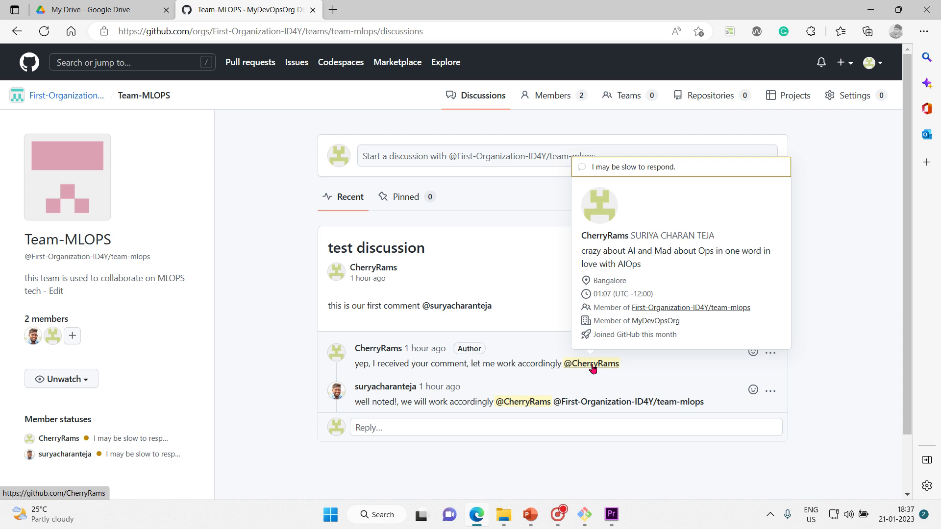
left_click(413, 426)
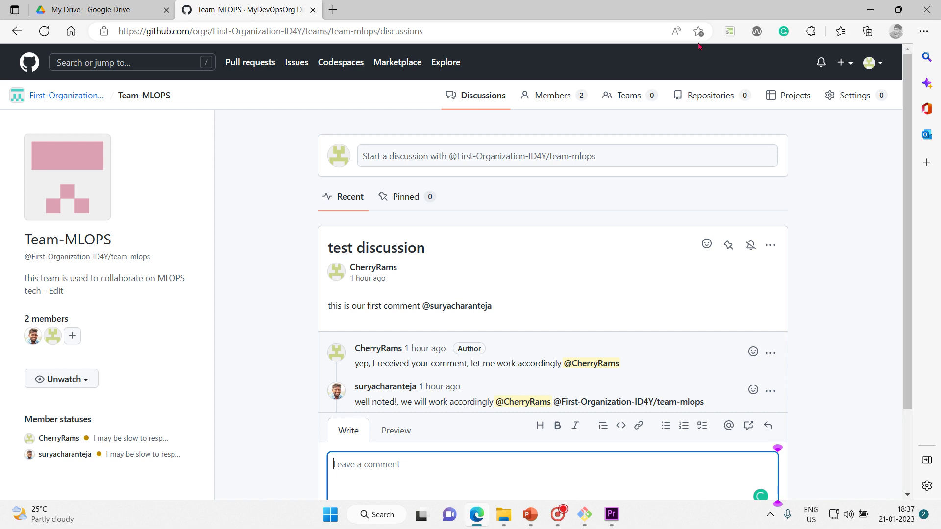
Step: Open and dismiss the account menu, preview the empty reply, and return to editing
left_click(872, 62)
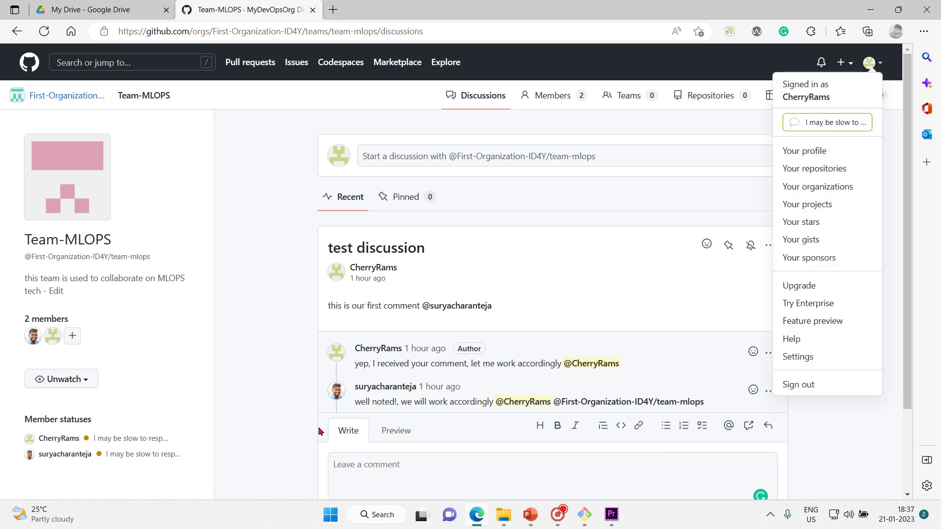
left_click(287, 423)
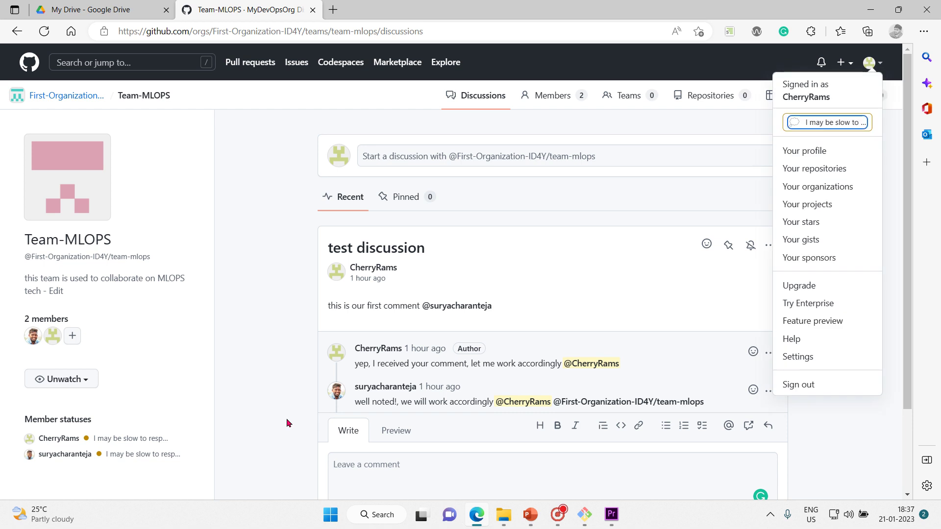
left_click(287, 421)
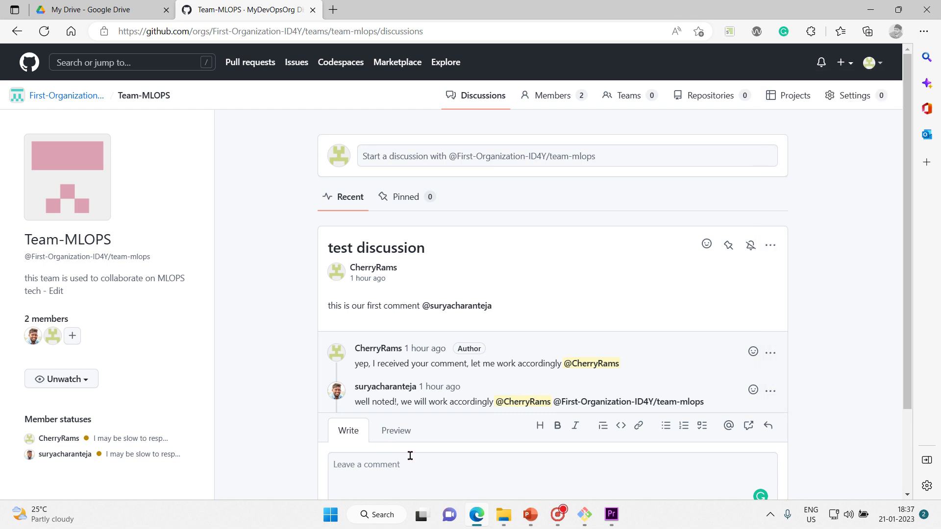
left_click(406, 434)
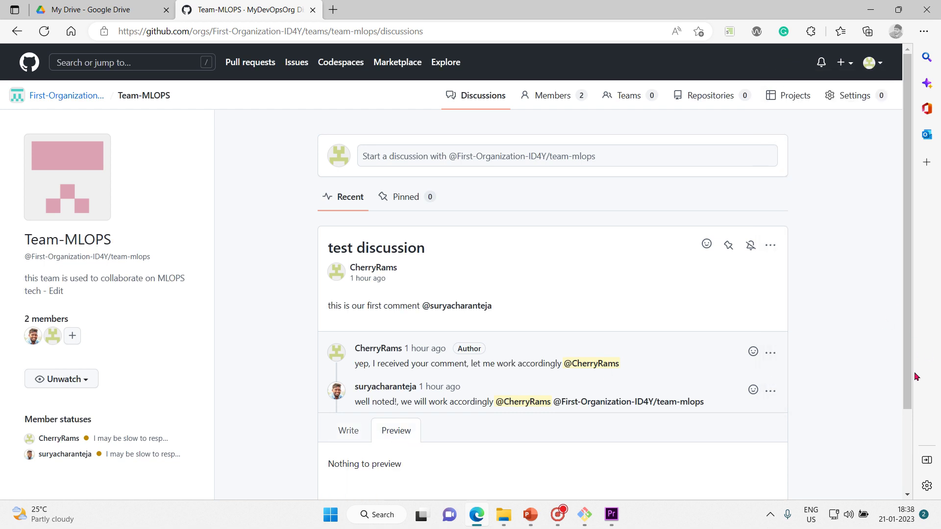
scroll(911, 282, "down", 3)
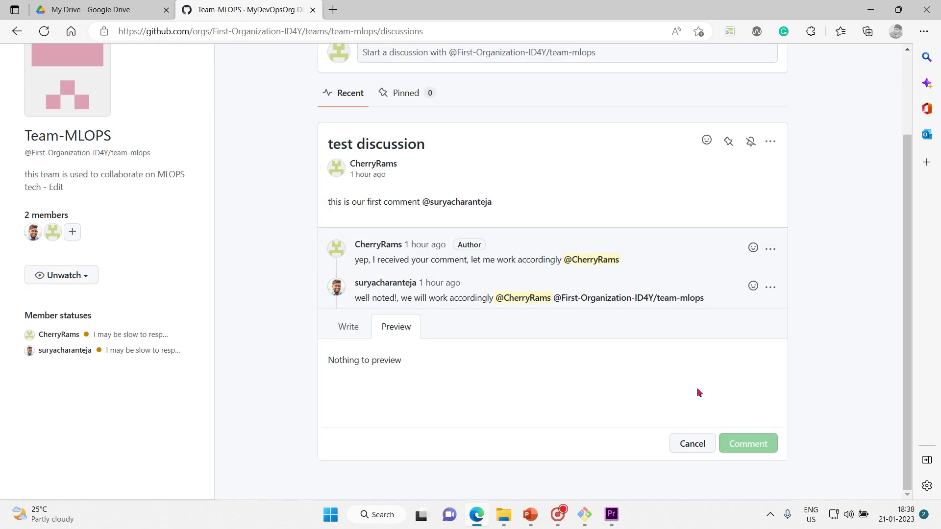
left_click(355, 328)
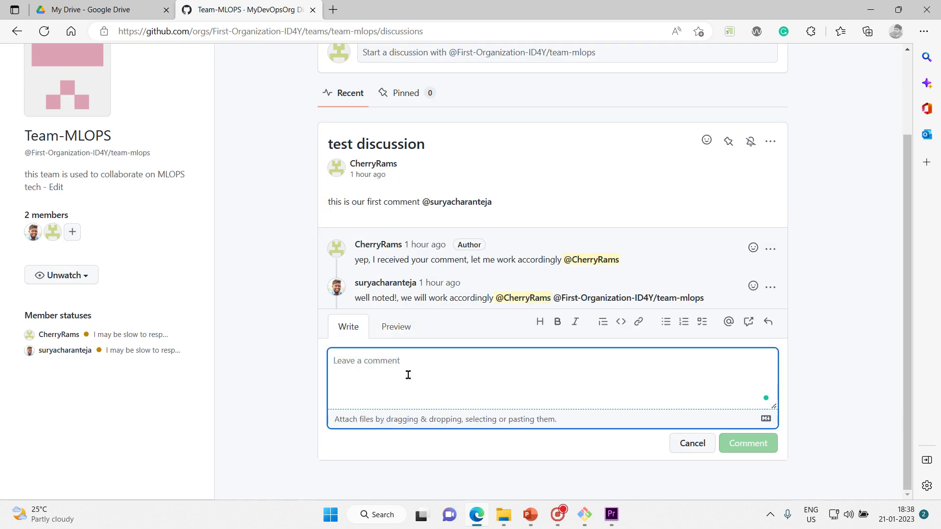
type("@")
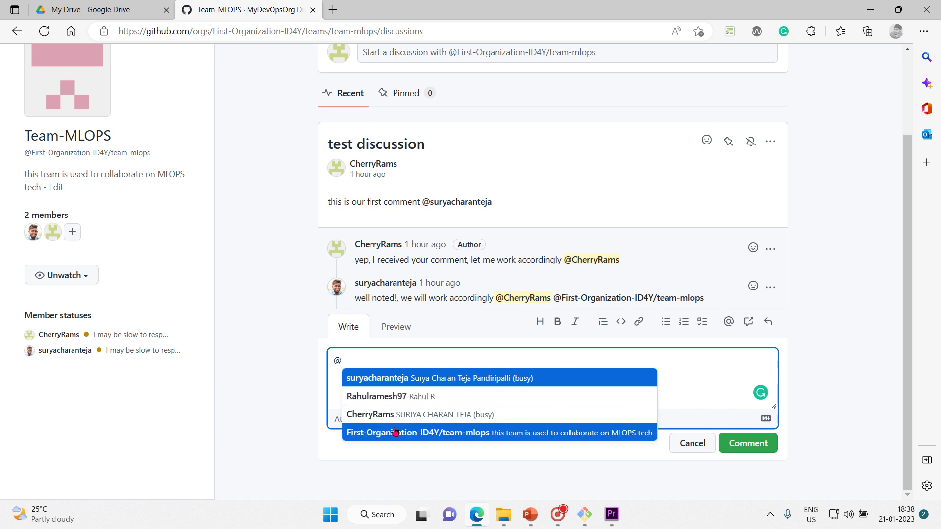
left_click(425, 433)
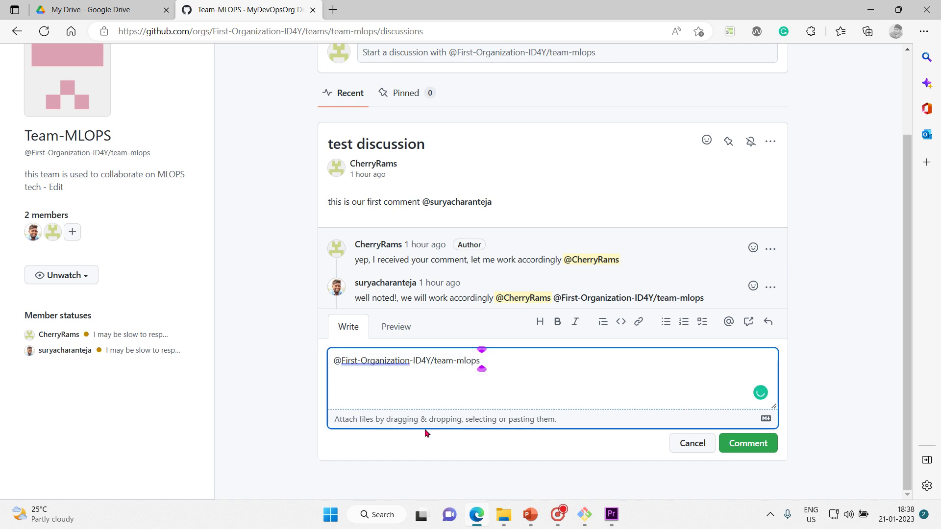
key("Return")
type("congrats")
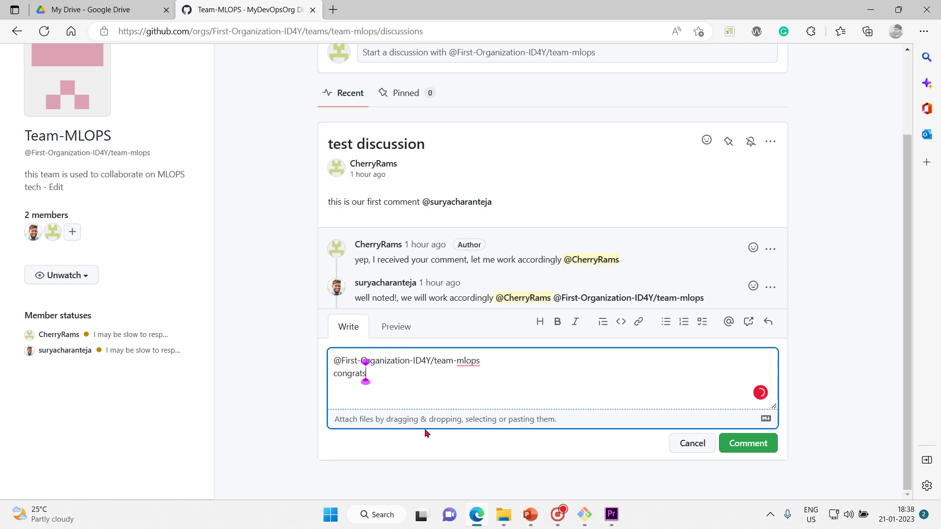
type(", for all the se")
type("ccess")
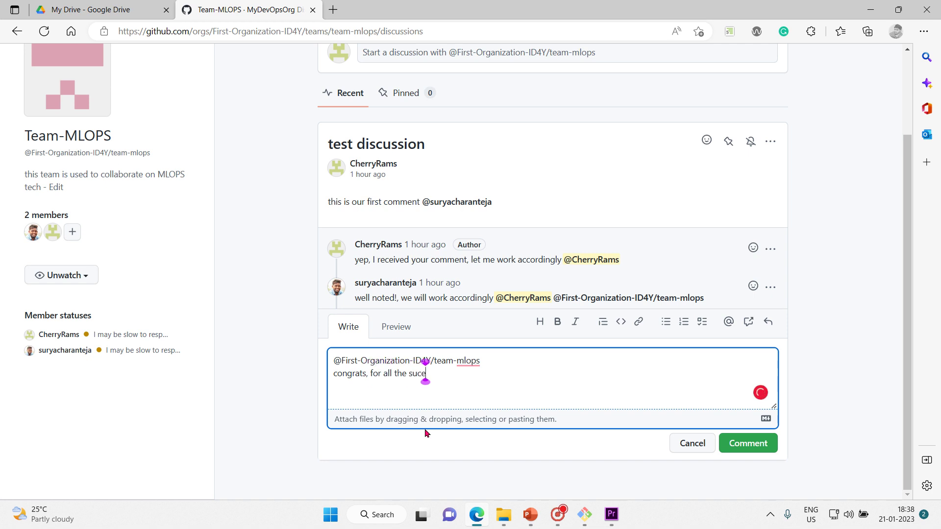
type(", that we havd")
key("Return")
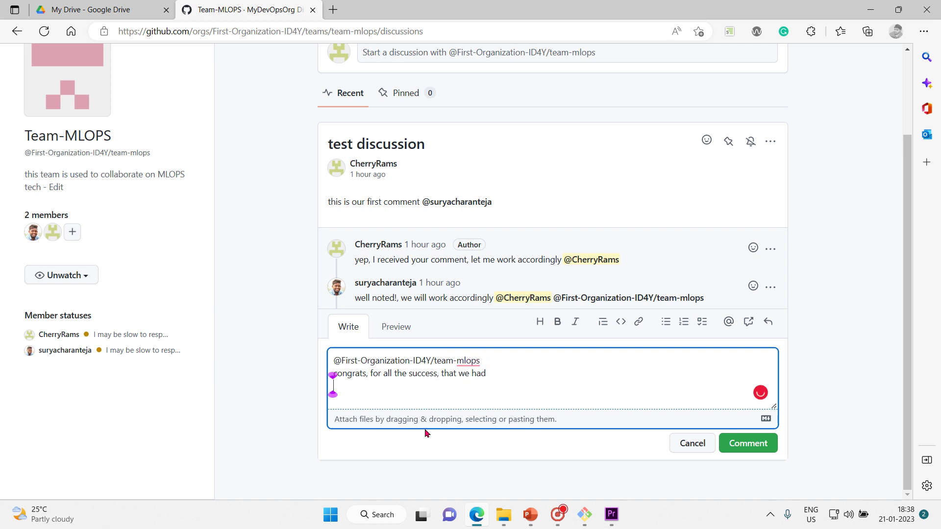
key("Return")
type("i9t")
key("BackSpace")
key("BackSpace")
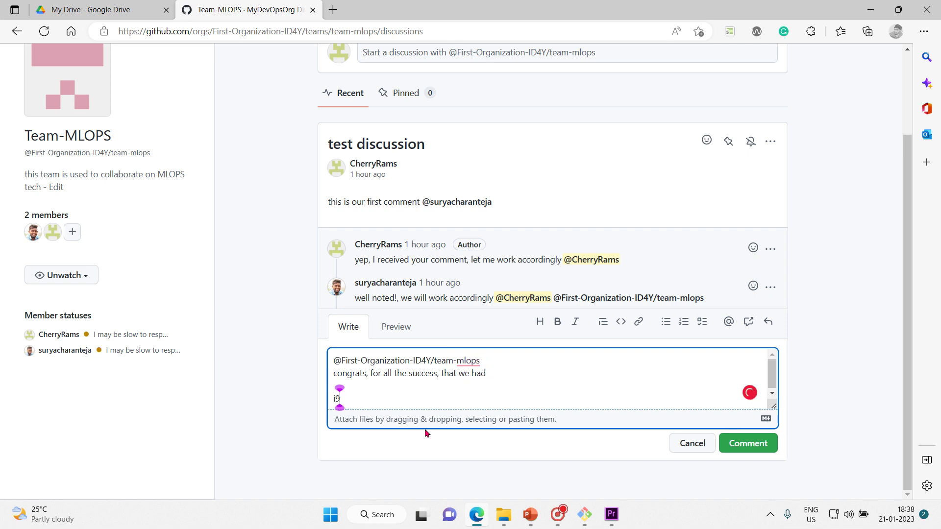
key("BackSpace")
type("it's party time")
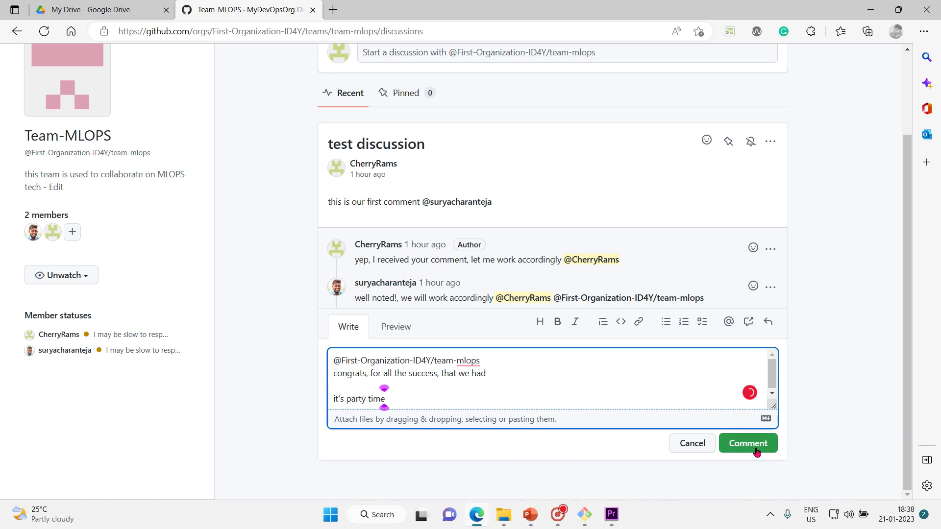
left_click(756, 449)
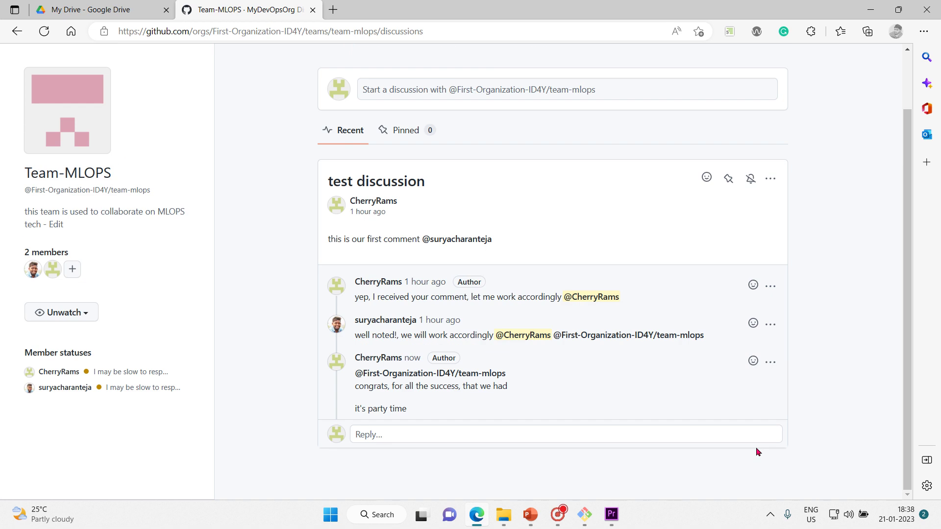
Step: Minimize the browser so the GitHub-Teams slide shows again
mouse_move(395, 379)
left_click(863, 7)
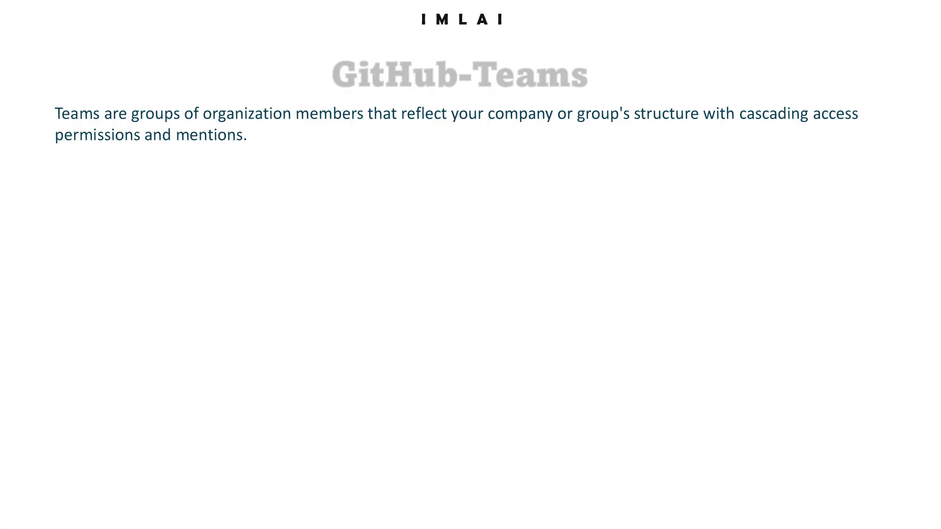
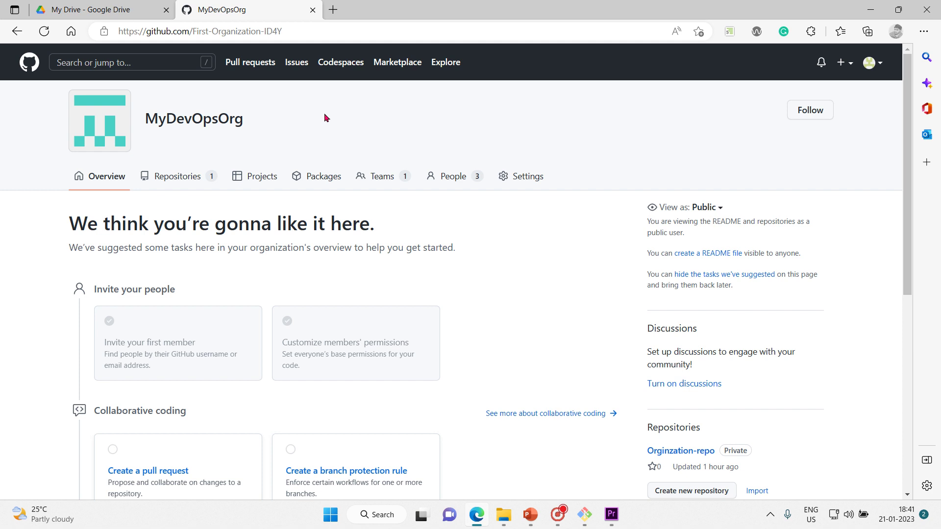
Step: Switch from the MyDevOpsOrg overview to its Teams list
left_click(378, 183)
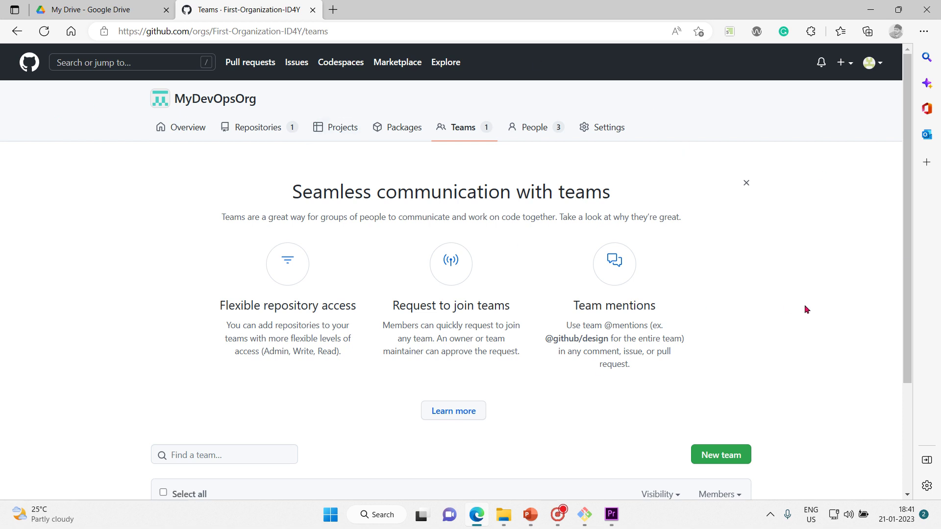
Step: Scroll down the MyDevOpsOrg Teams page and open the Team-MLOPS team
scroll(803, 308, "down", 2)
scroll(806, 308, "up", 2)
scroll(806, 309, "down", 1)
scroll(806, 309, "up", 1)
scroll(493, 201, "down", 2)
scroll(492, 205, "down", 1)
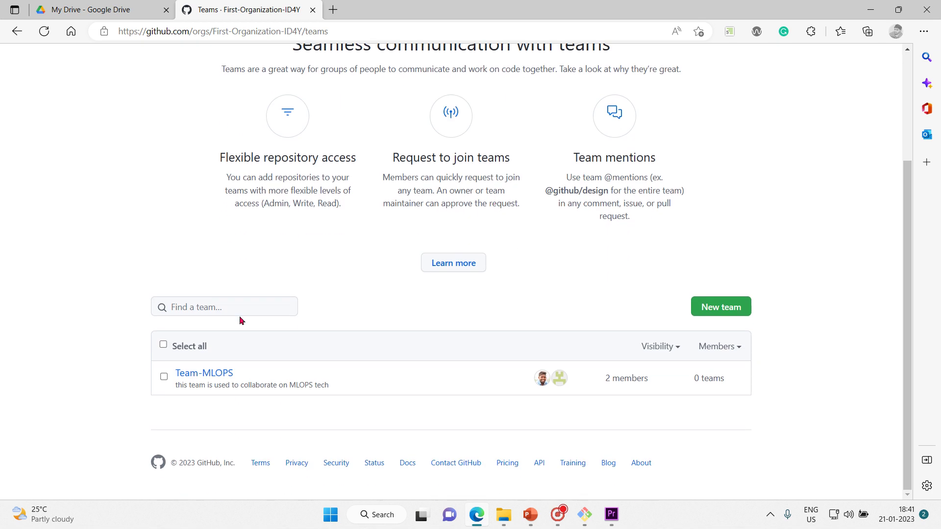
left_click(206, 375)
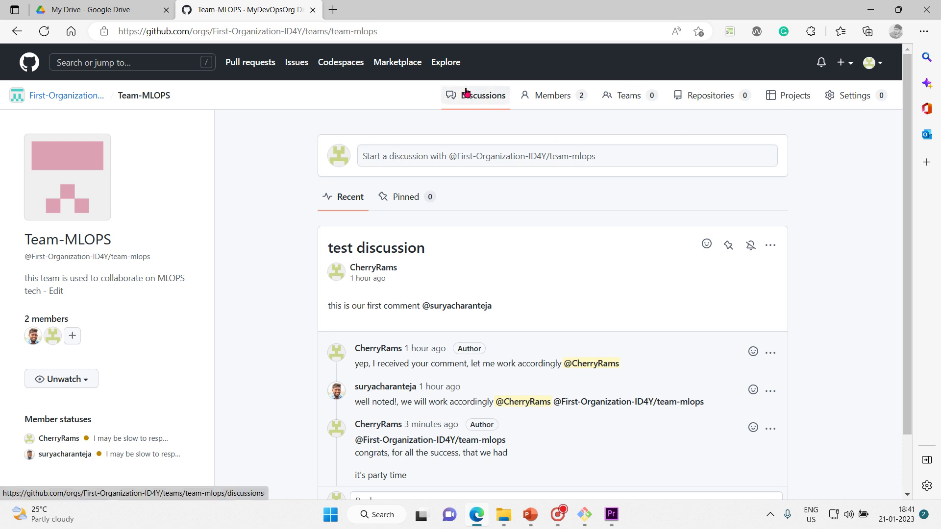
Step: Browse Team-MLOPS's Members, Teams and Repositories tabs, then start a new profile picture upload in Settings
left_click(545, 100)
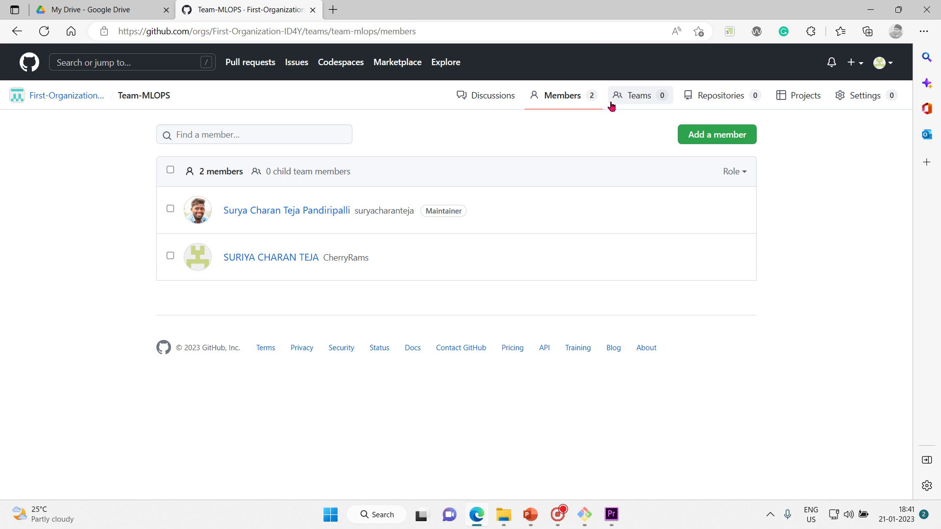
left_click(643, 100)
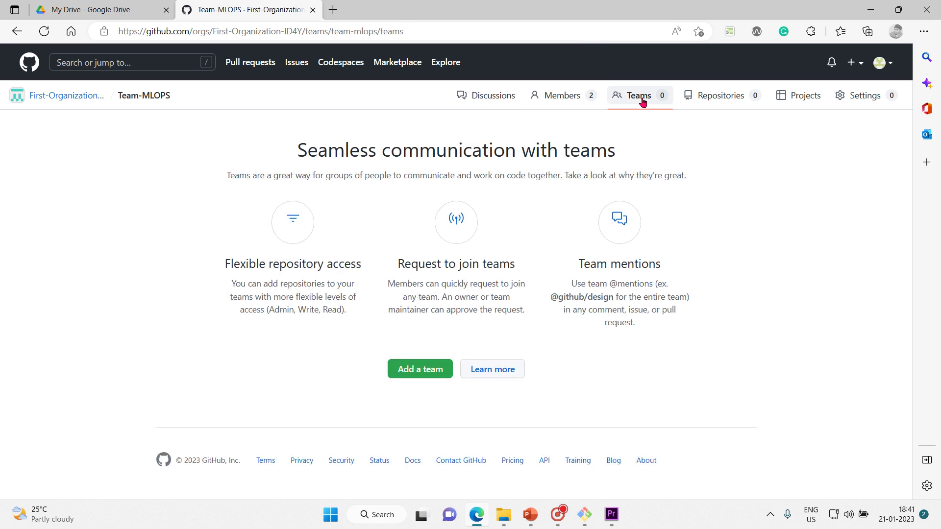
left_click(788, 98)
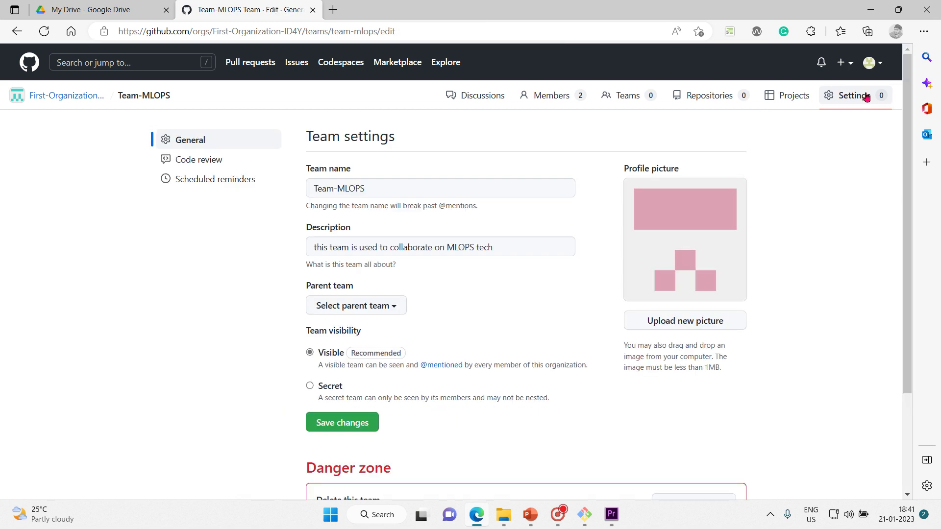
left_click(546, 96)
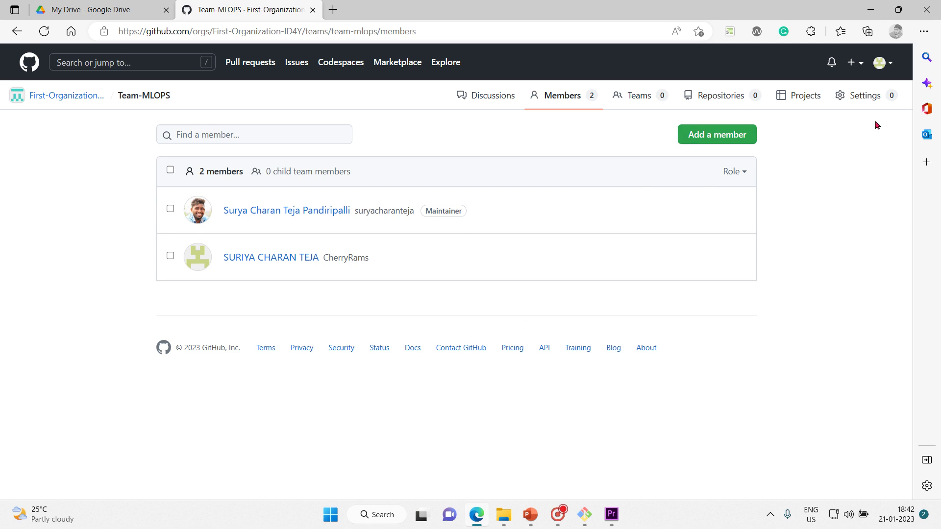
left_click(863, 97)
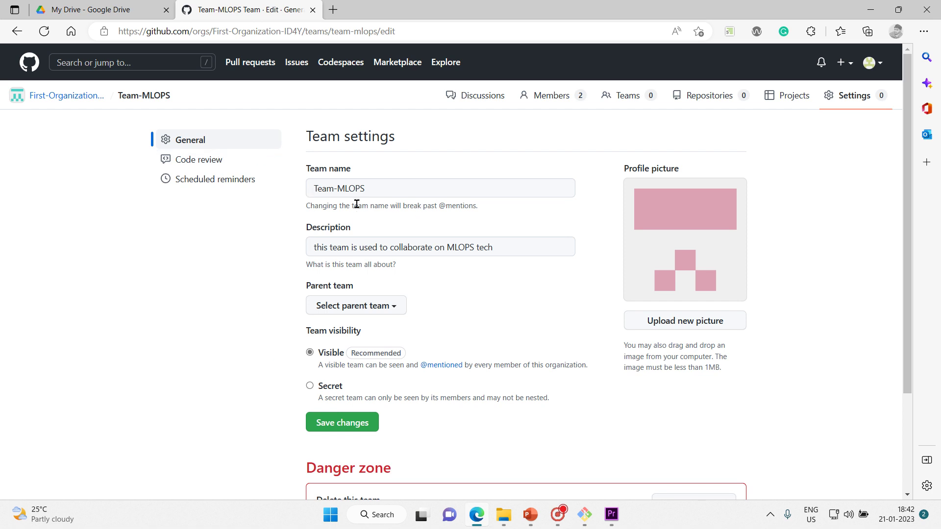
left_click(683, 321)
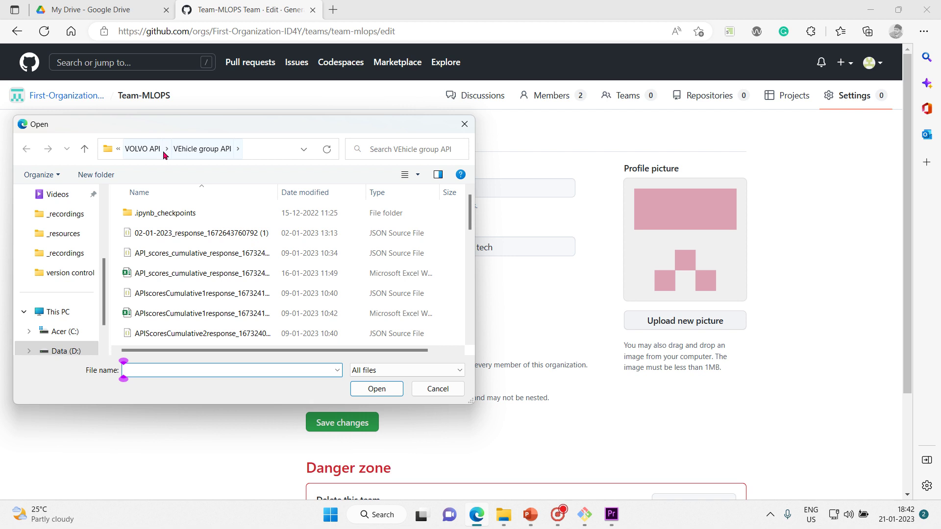
Step: Browse the Data (D:) drive folders in the file dialog to reach the IMLAIC folder
left_click(72, 351)
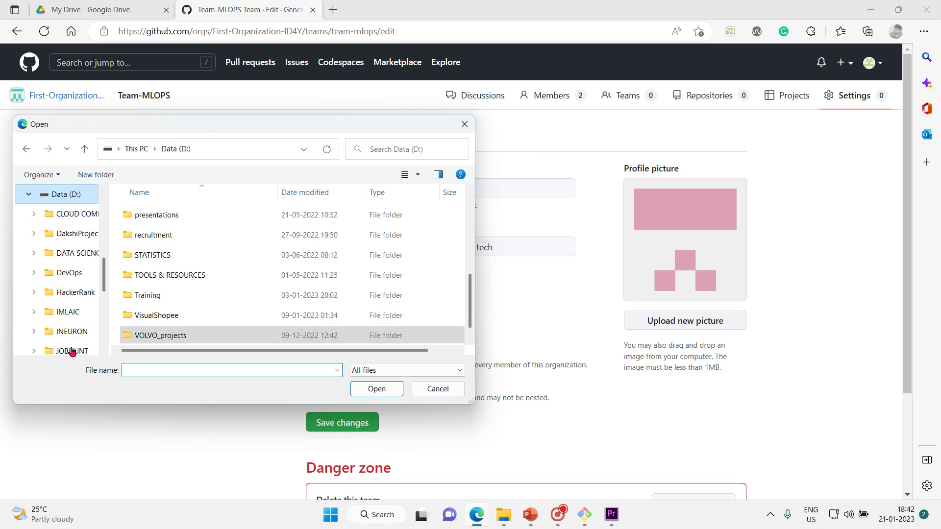
left_click(161, 313)
key("Up")
key("Down")
key("Down")
key("Down")
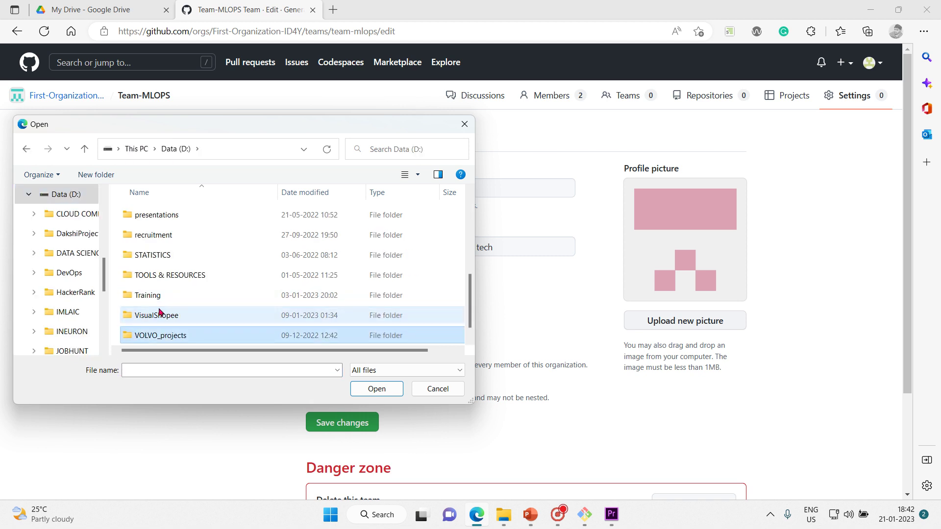
key("Up")
key("Up")
key("Up")
key("Up")
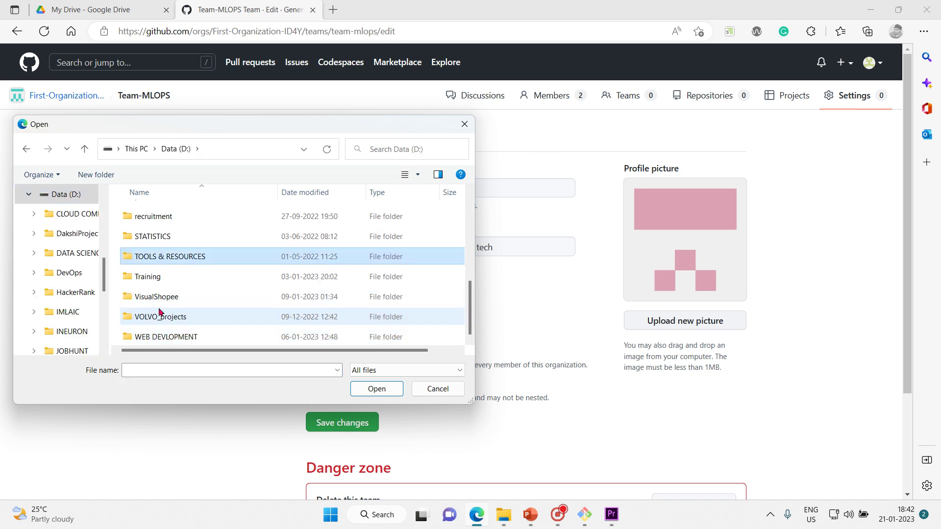
key("Down")
key("Down")
key("Down")
key("Up")
key("Up")
key("Up")
key("Up")
key("Up")
key("Up")
key("Up")
key("Up")
key("Up")
key("Up")
key("Up")
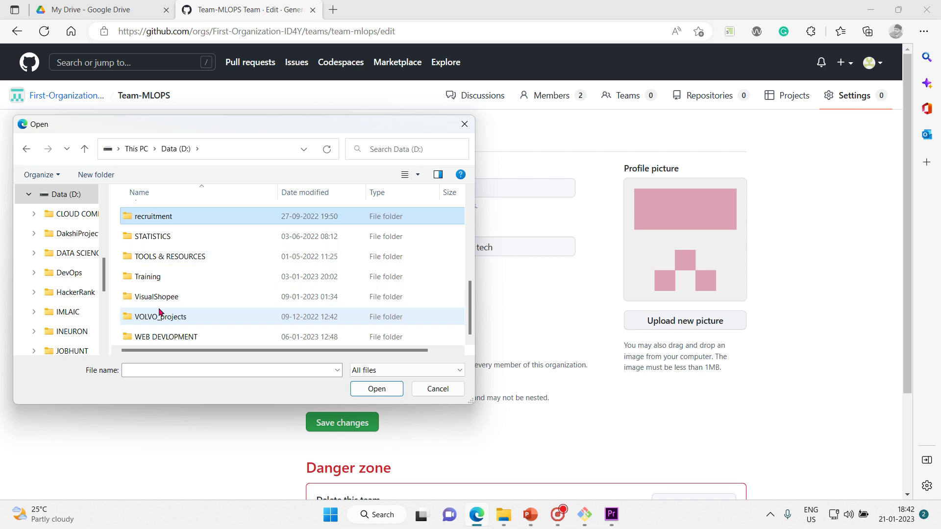
key("Up")
key("Up")
key("Up")
key("Down")
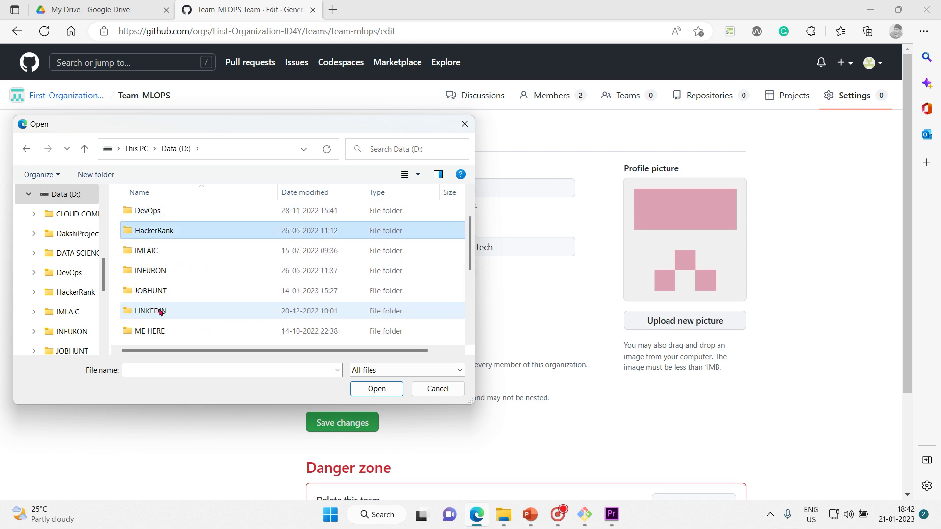
key("Down")
key("Down")
key("Down")
key("Up")
key("Up")
key("Return")
key("Down")
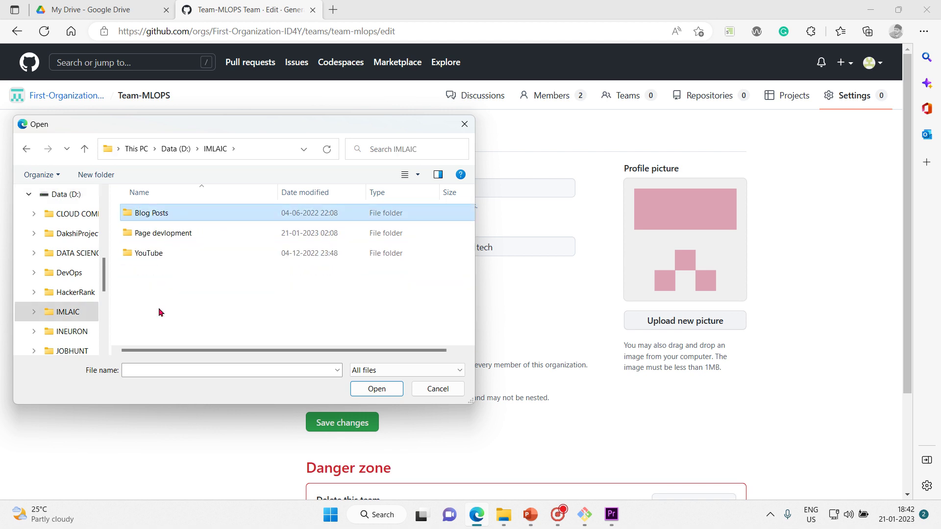
key("Down")
Step: Pick the brain image from Page devlopment's images folder and set it as the team avatar
key("Up")
key("Down")
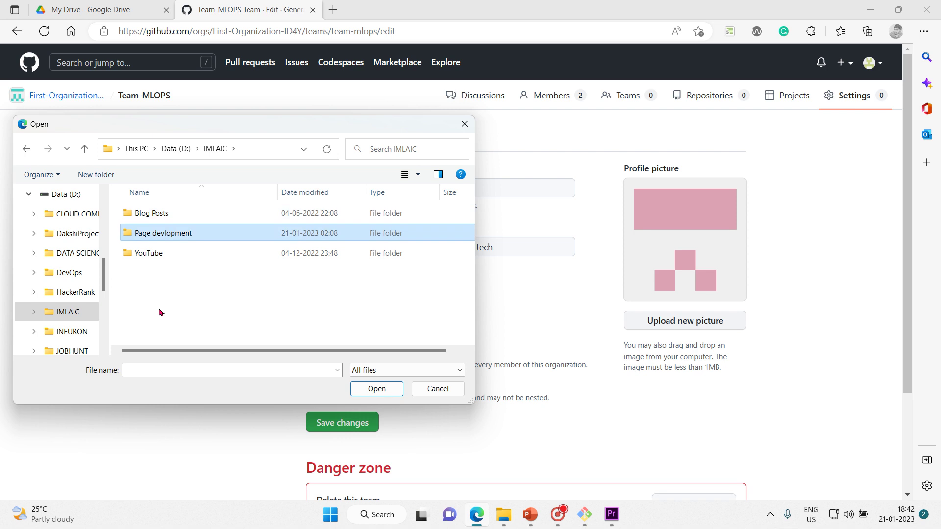
key("Return")
key("Down")
key("Down")
key("Down")
key("Down")
key("Down")
key("Up")
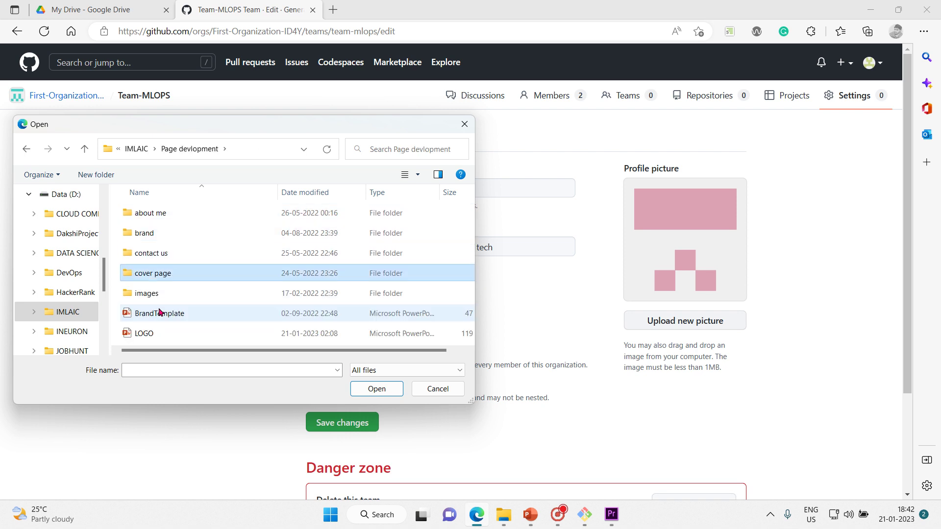
key("Up")
key("Up")
key("Up")
key("Down")
key("Down")
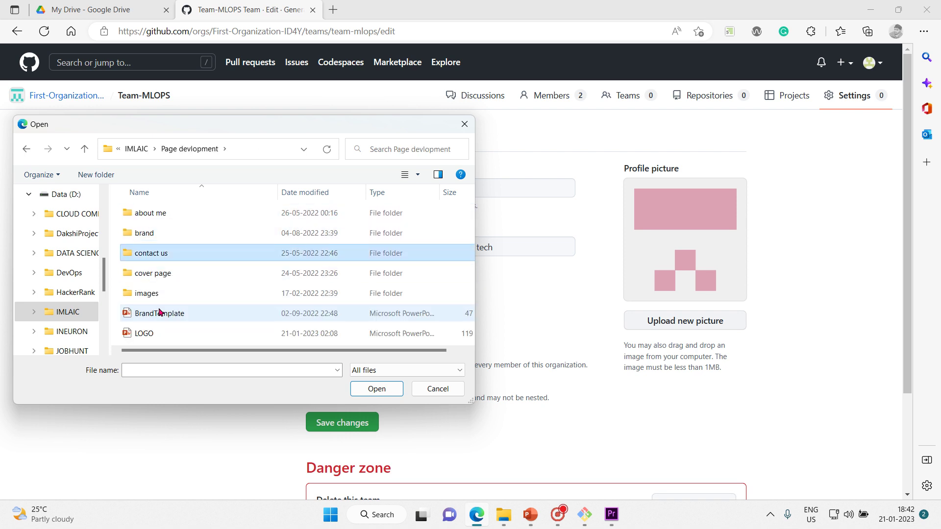
key("Down")
key("Down")
key("Down")
key("Up")
key("Return")
key("Right")
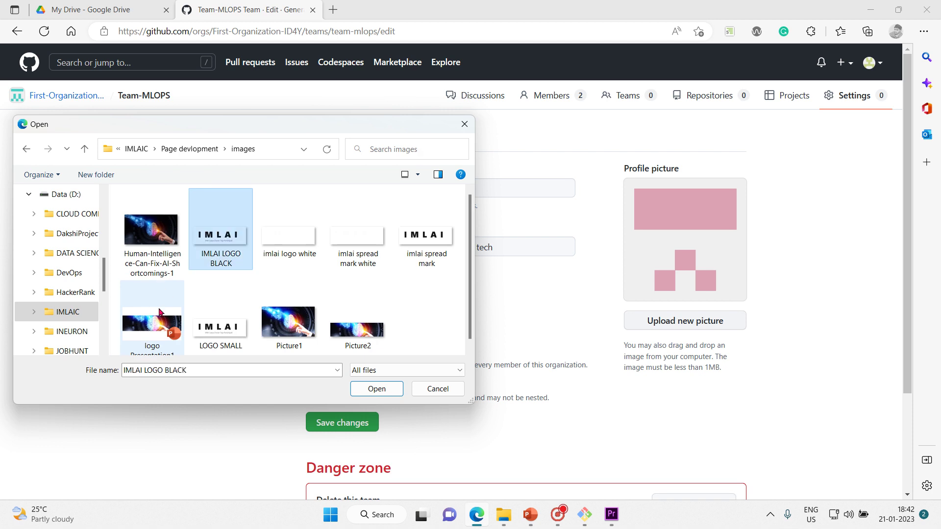
key("Right")
key("Left")
key("Left")
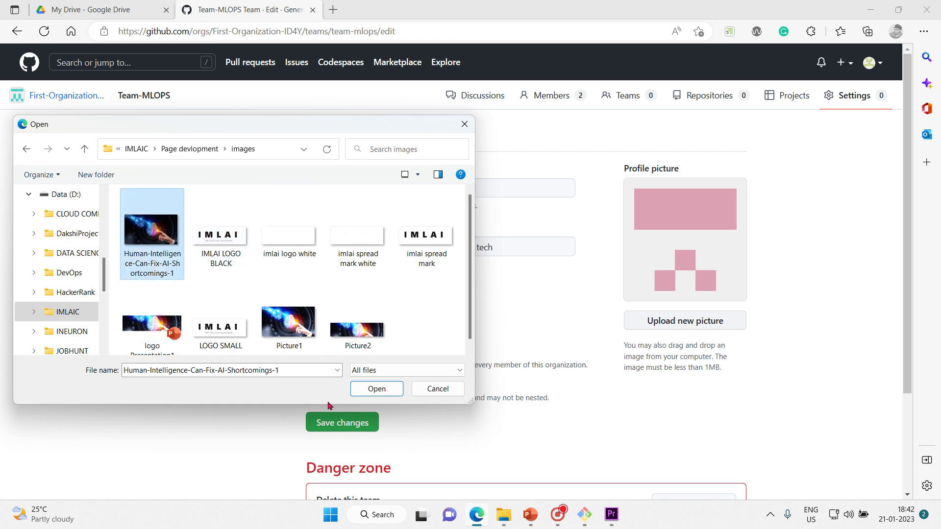
left_click(376, 391)
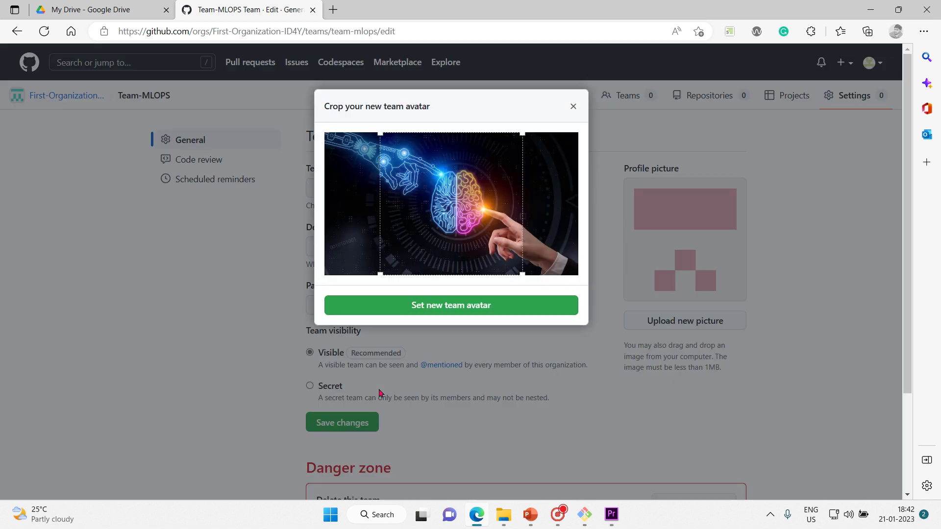
left_click(474, 308)
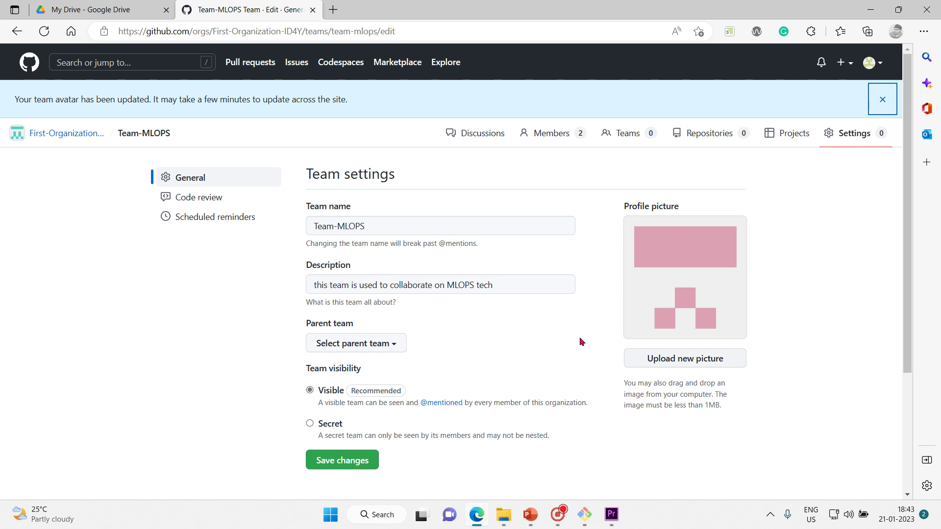
Step: Try uploading Picture1 as the team avatar, which fails with a size error
scroll(446, 352, "down", 2)
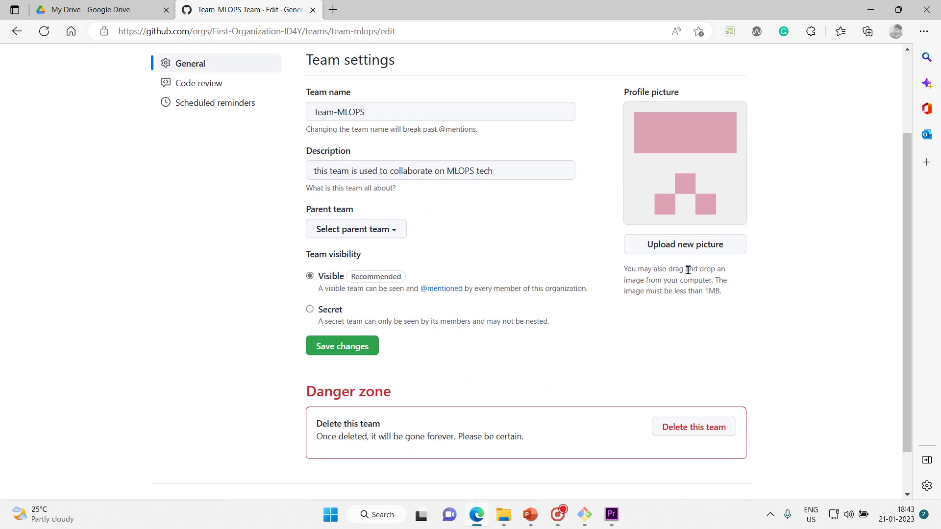
left_click(670, 246)
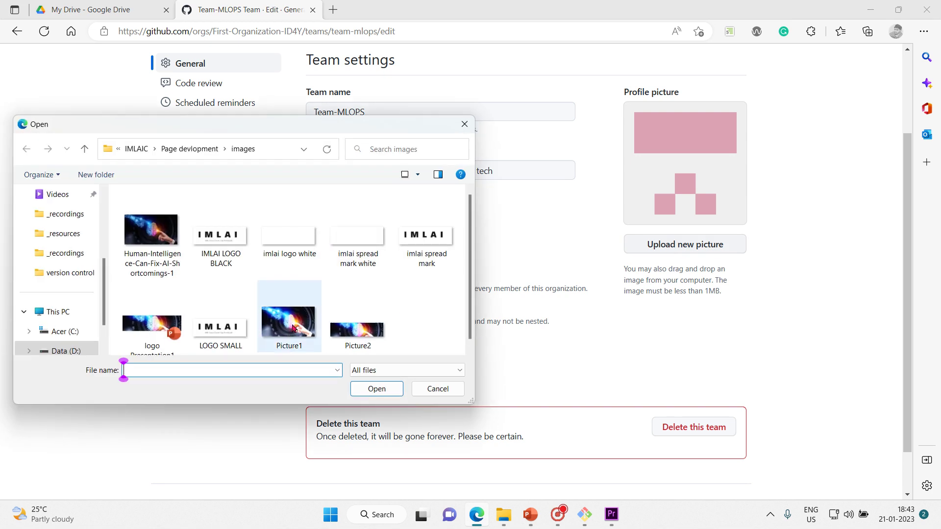
left_click(290, 329)
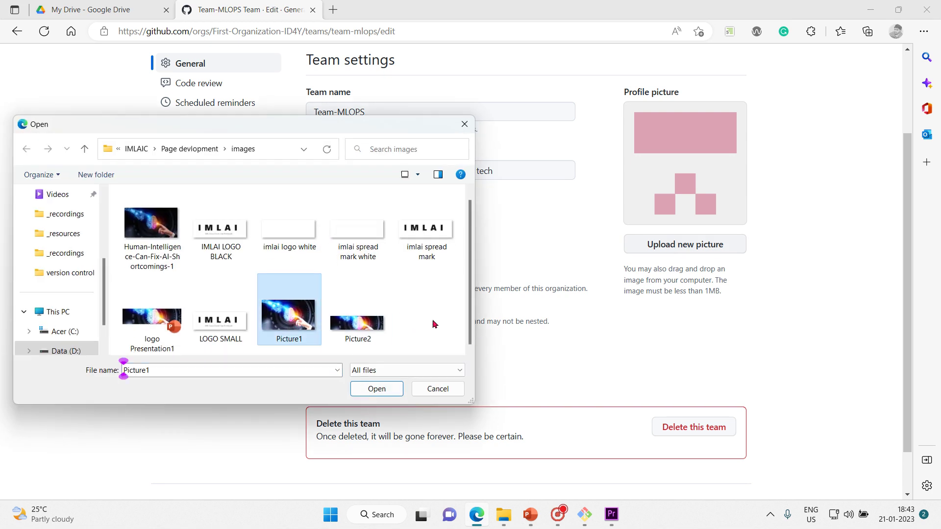
left_click(386, 392)
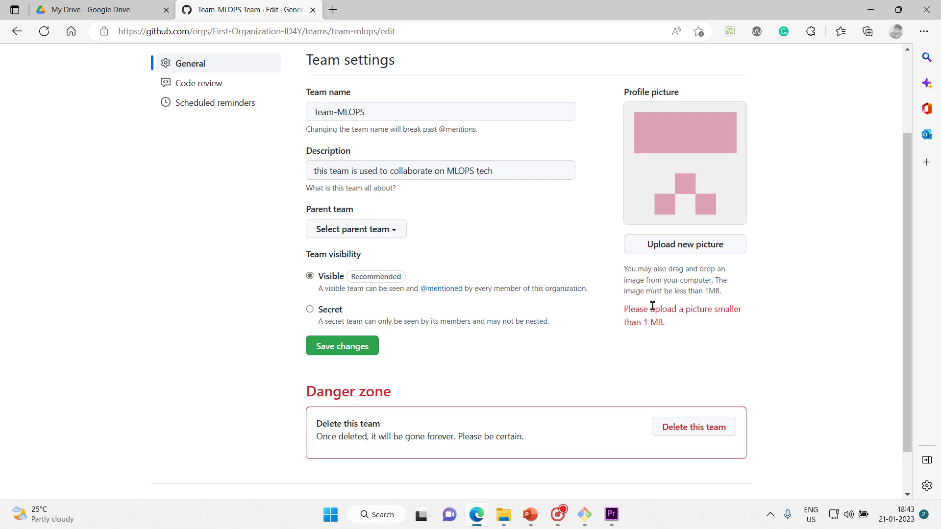
Step: Upload 'imlai spread mark', crop it to the letters A I, and set it as avatar
left_click(699, 243)
left_click(443, 265)
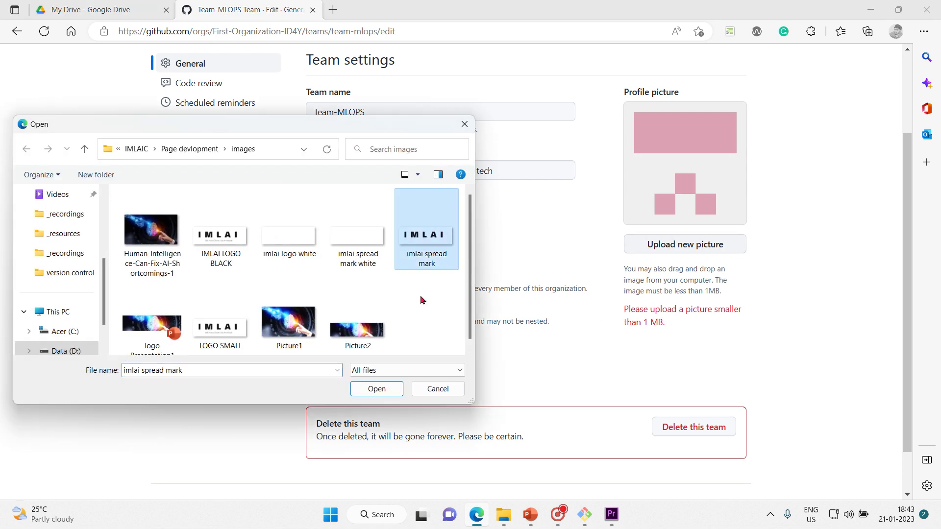
left_click(385, 391)
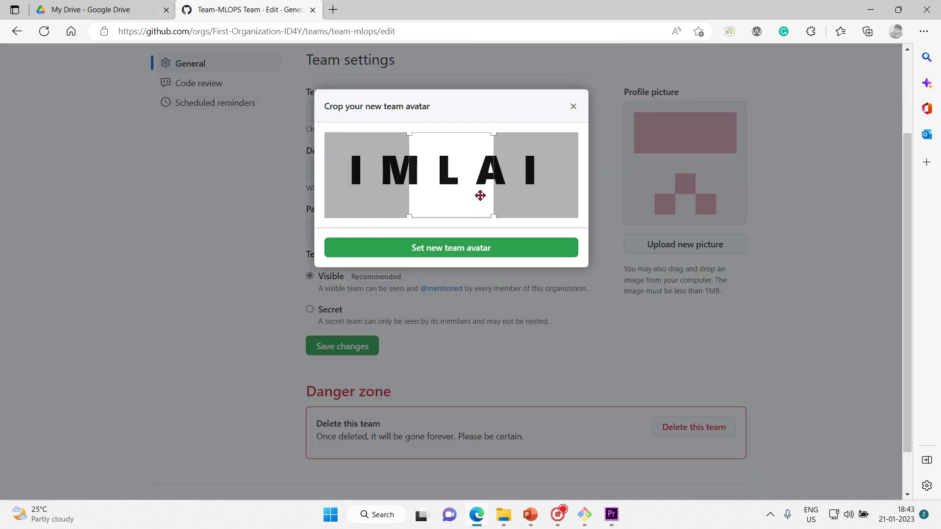
left_click_drag(464, 196, 522, 183)
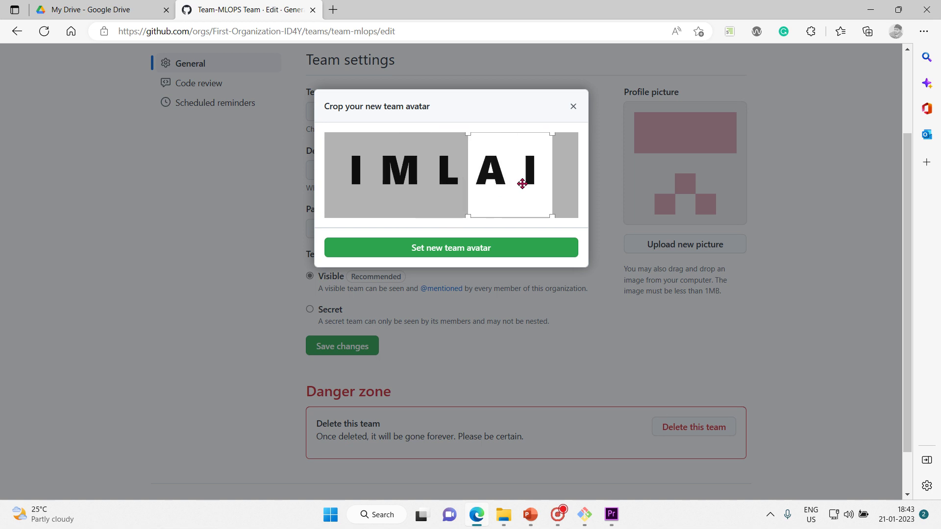
left_click(480, 246)
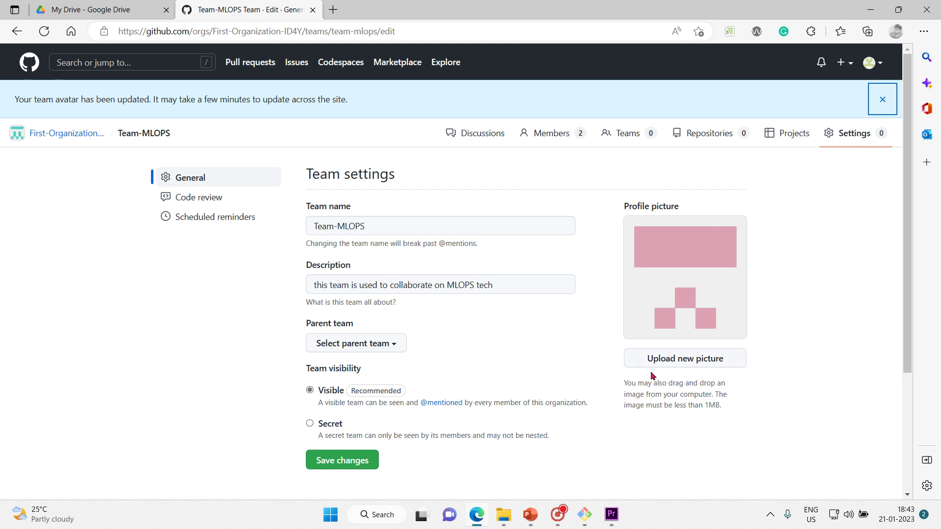
Step: Scroll the team settings, highlighting the Danger zone heading and the visibility options
left_click_drag(666, 405, 767, 396)
triple_click(748, 469)
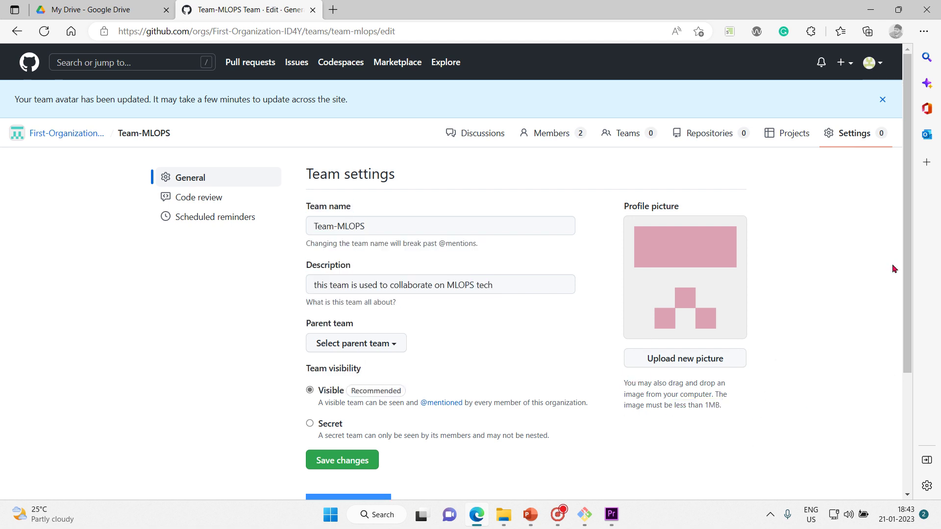
left_click_drag(910, 285, 910, 317)
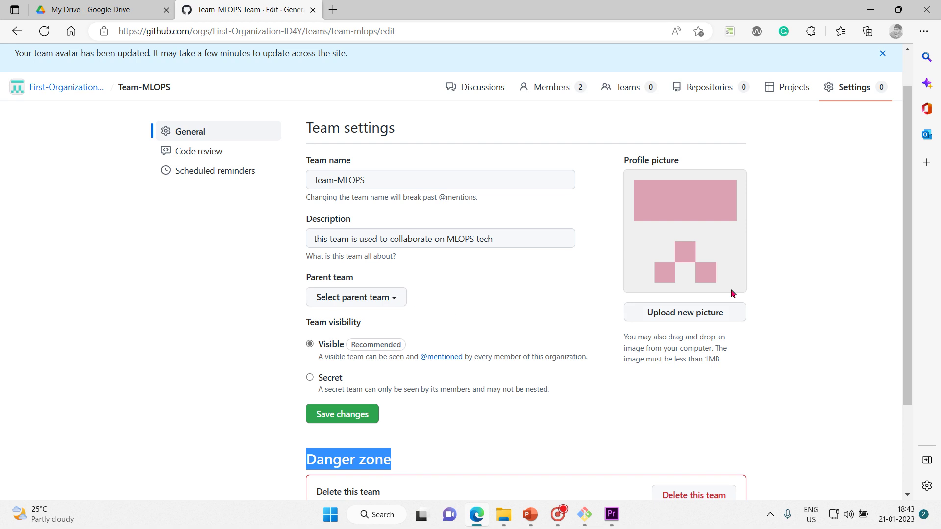
left_click_drag(909, 285, 908, 306)
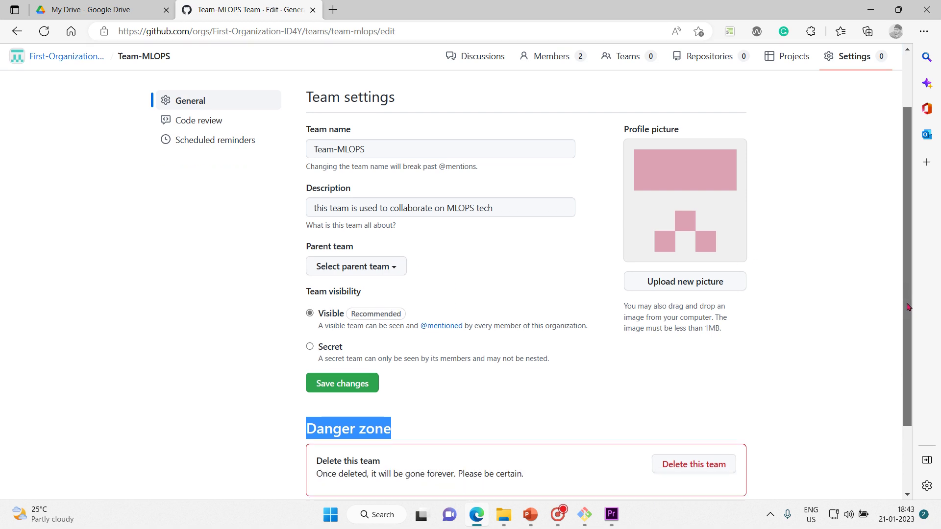
scroll(904, 310, "down", 2)
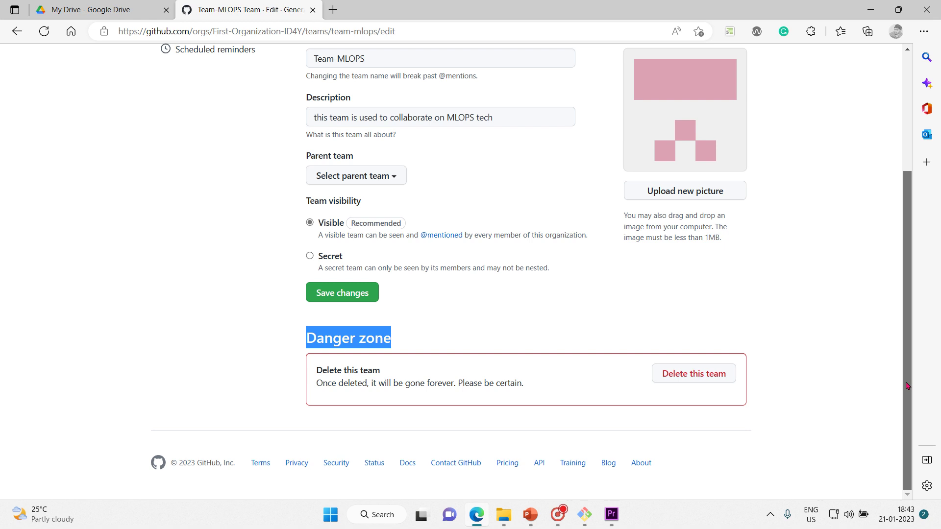
left_click_drag(304, 200, 580, 268)
left_click(580, 269)
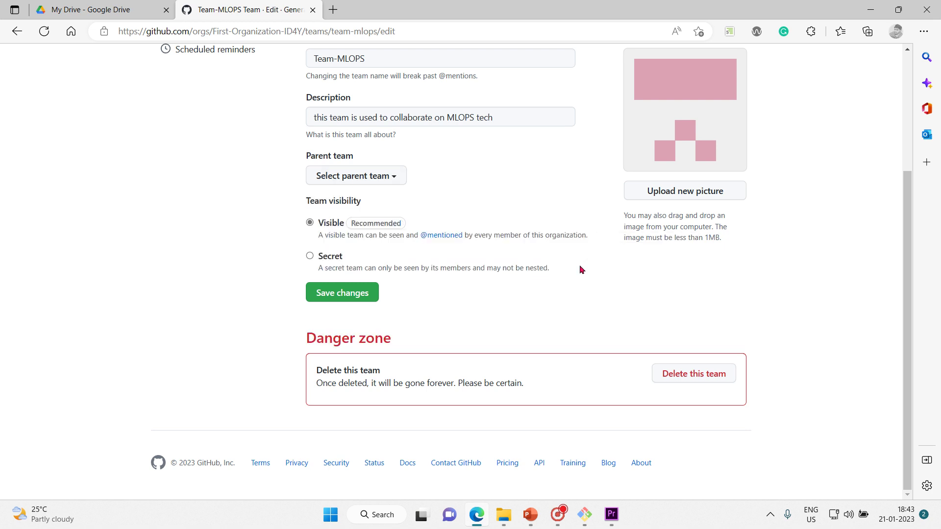
Step: Choose Secret under Team visibility and save the change
left_click_drag(316, 223, 367, 224)
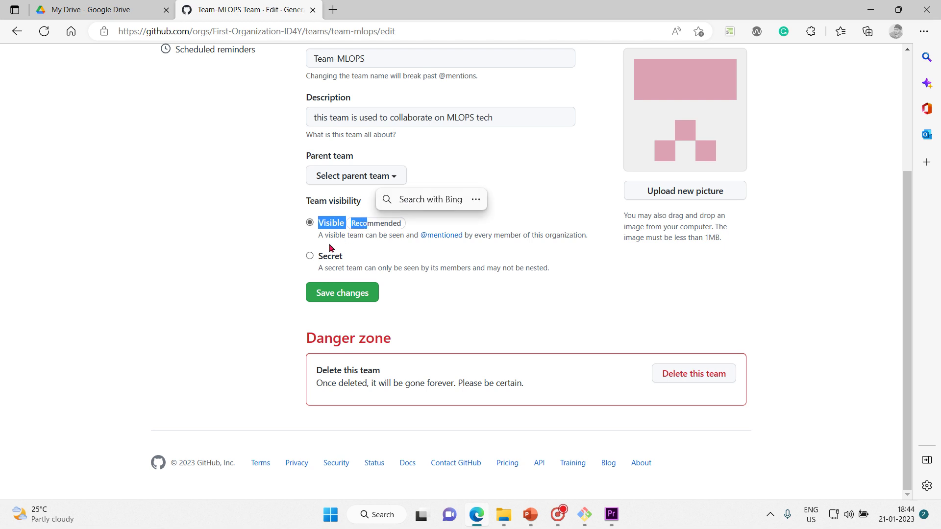
left_click_drag(330, 261, 433, 268)
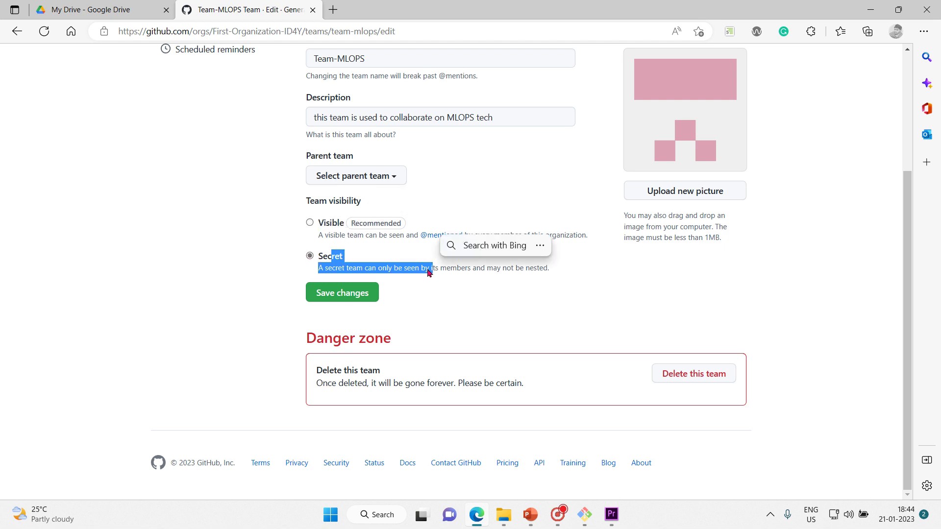
left_click(293, 308)
left_click(335, 301)
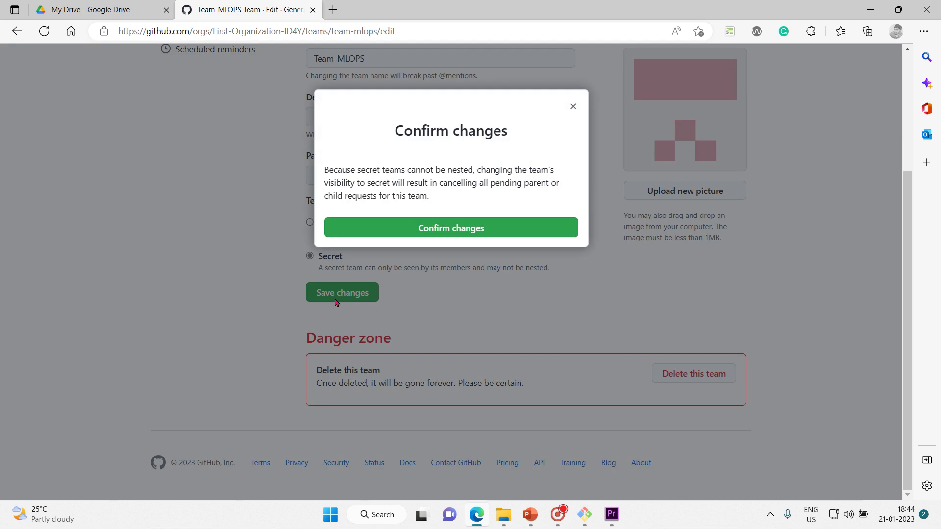
Step: Confirm the Secret visibility change and minimize the browser to reveal the GitHub-Teams slide
left_click(453, 230)
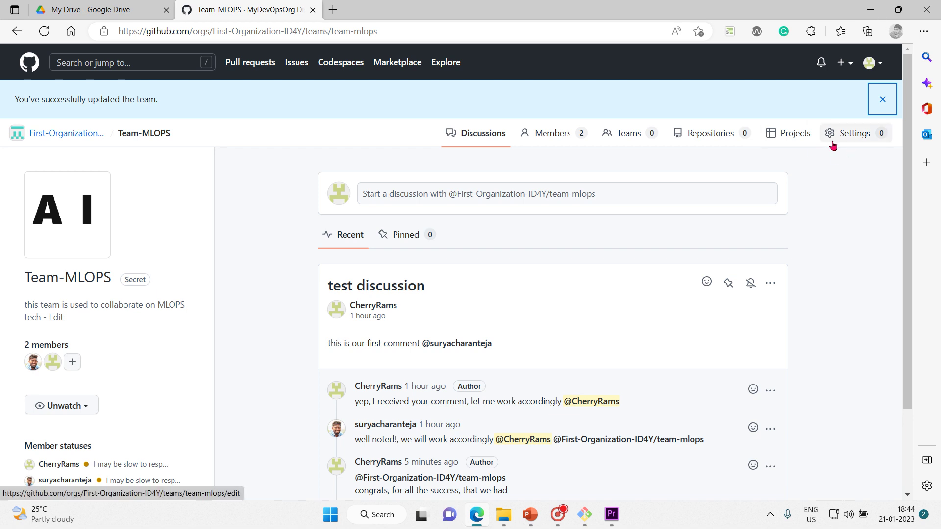
left_click(875, 9)
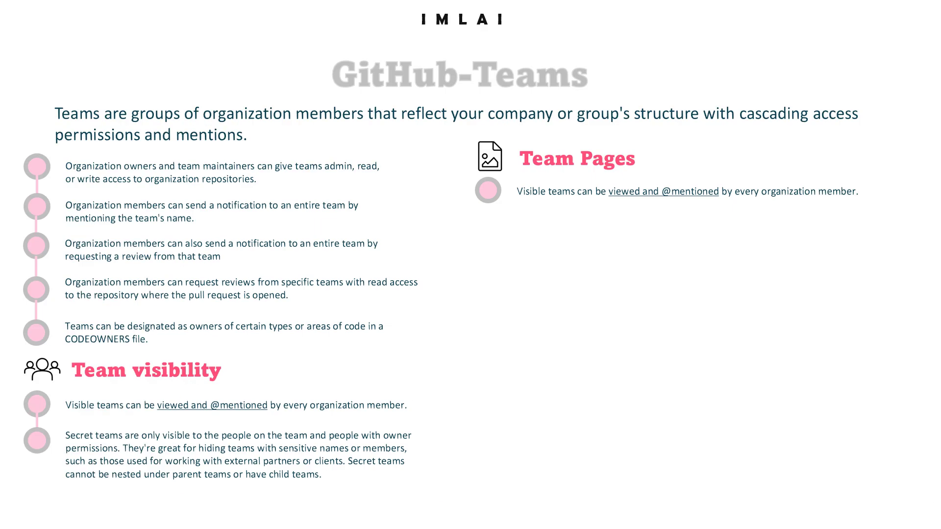
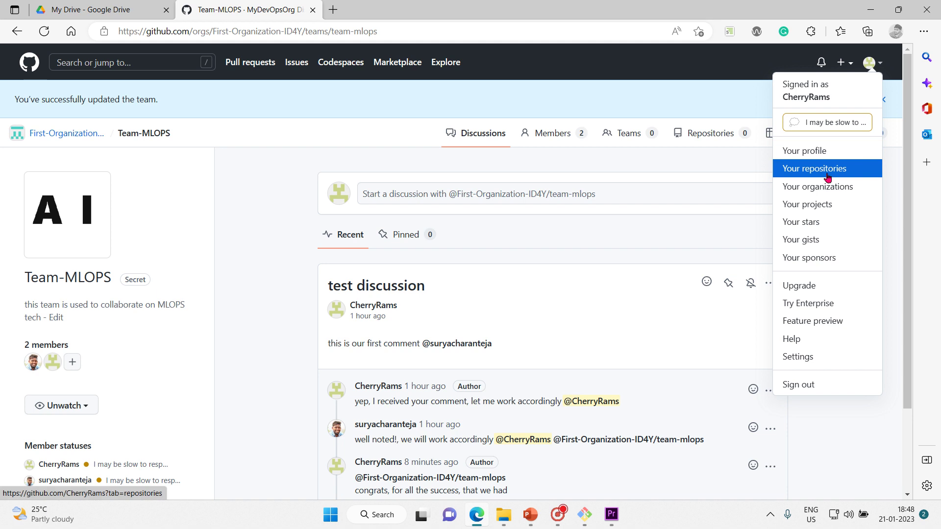
Step: Open the account's Organizations settings page, which lists First-Organization-ID4Y
left_click(828, 186)
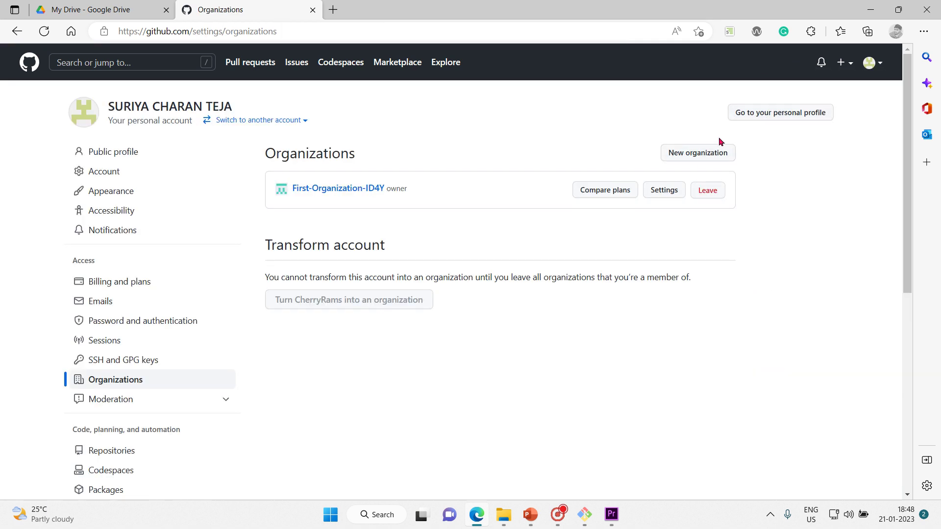
Step: Start a free organization and name it ID4Y-Corporation
left_click(708, 154)
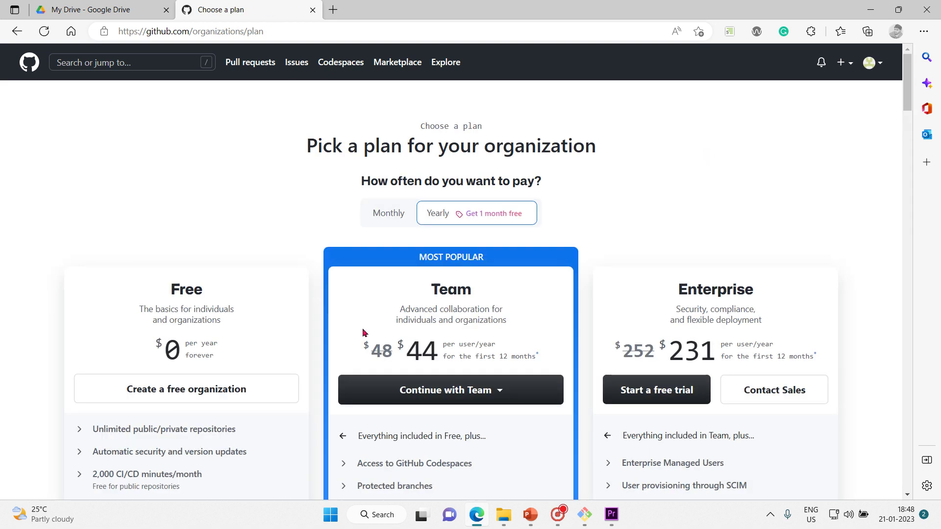
scroll(198, 193, "down", 1)
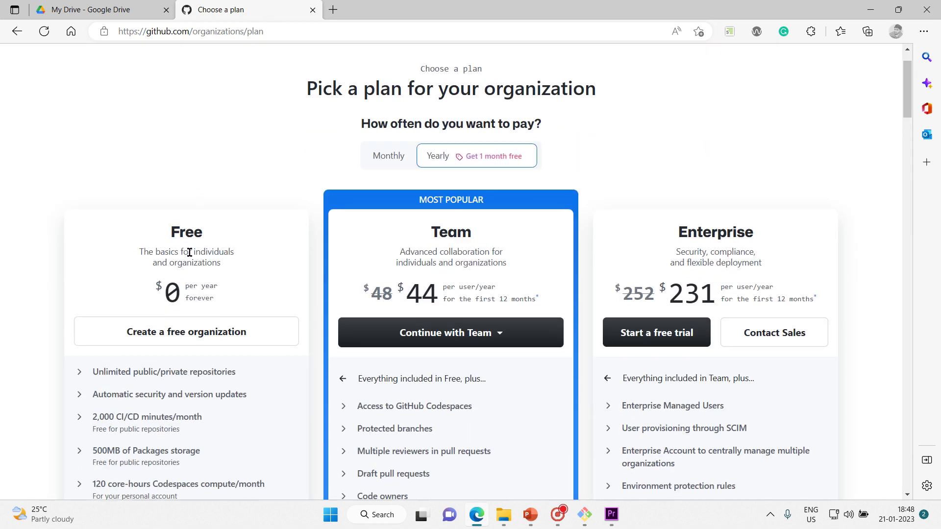
left_click(207, 343)
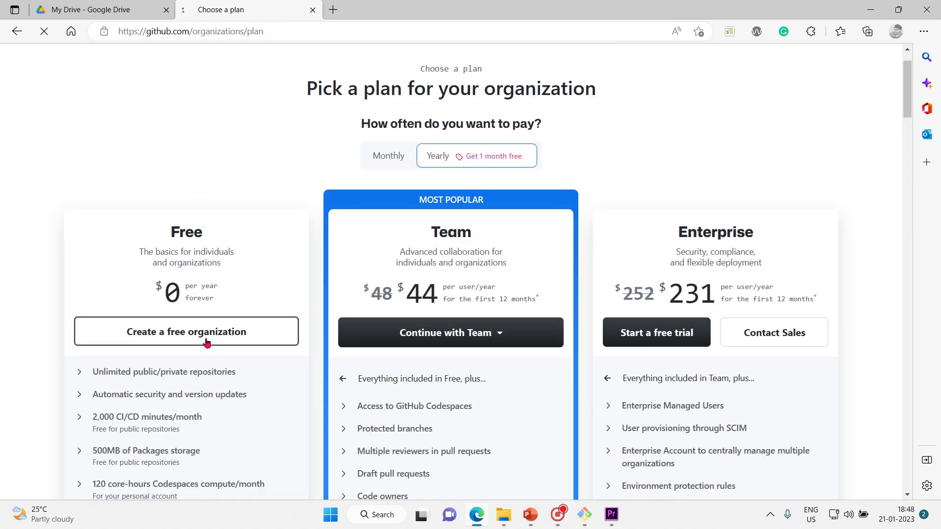
left_click(396, 219)
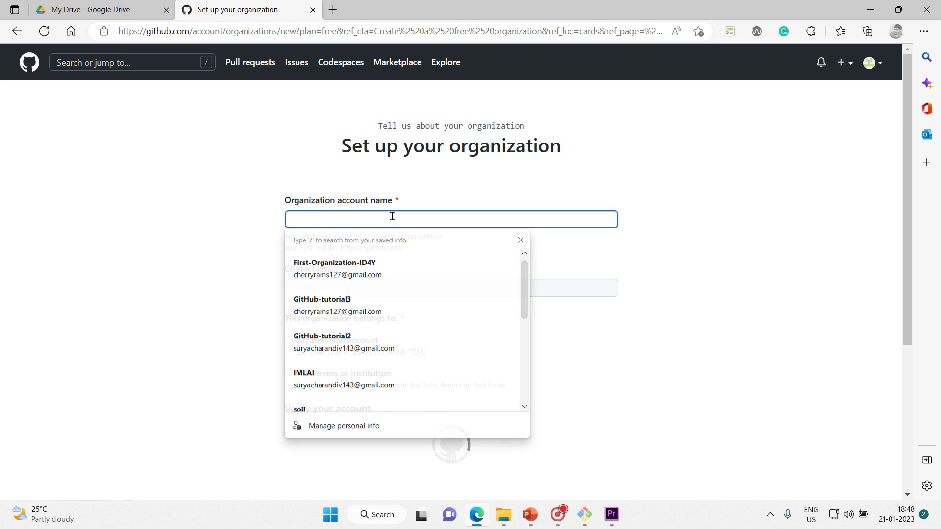
type("I")
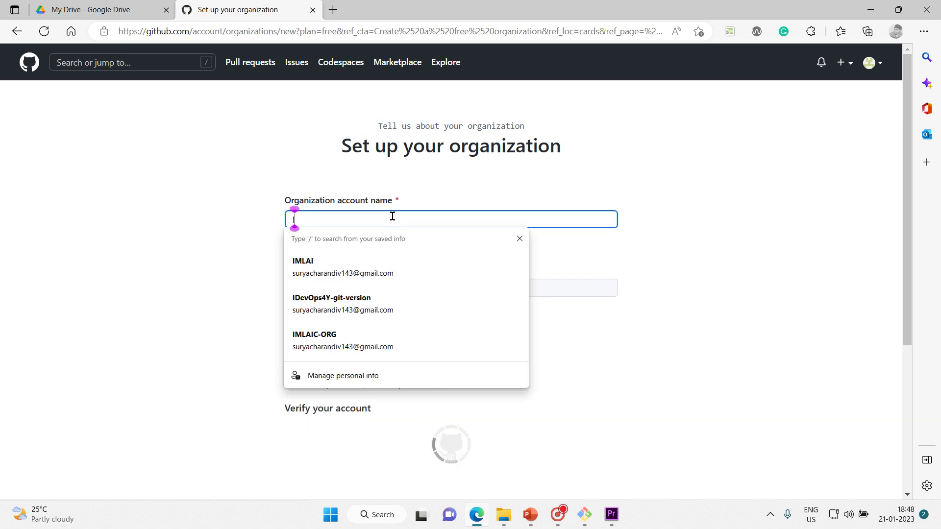
type("D4")
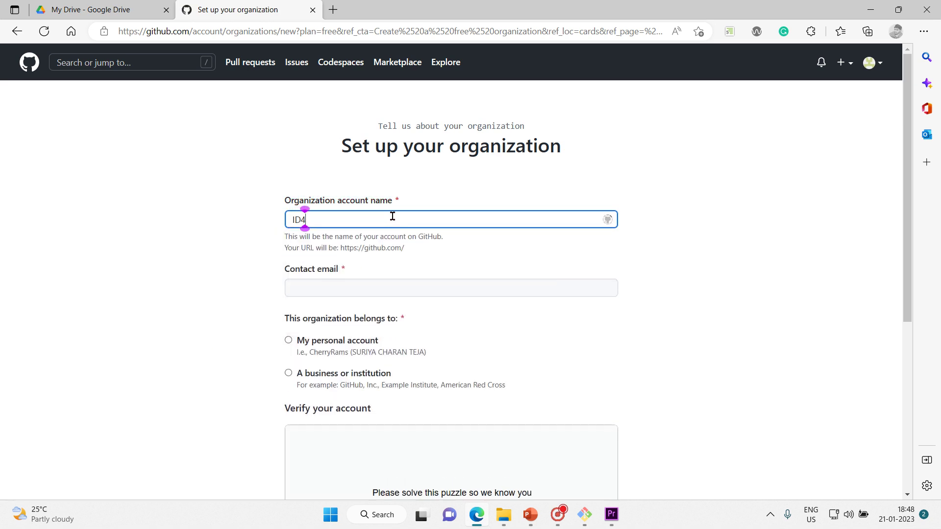
type("Y-")
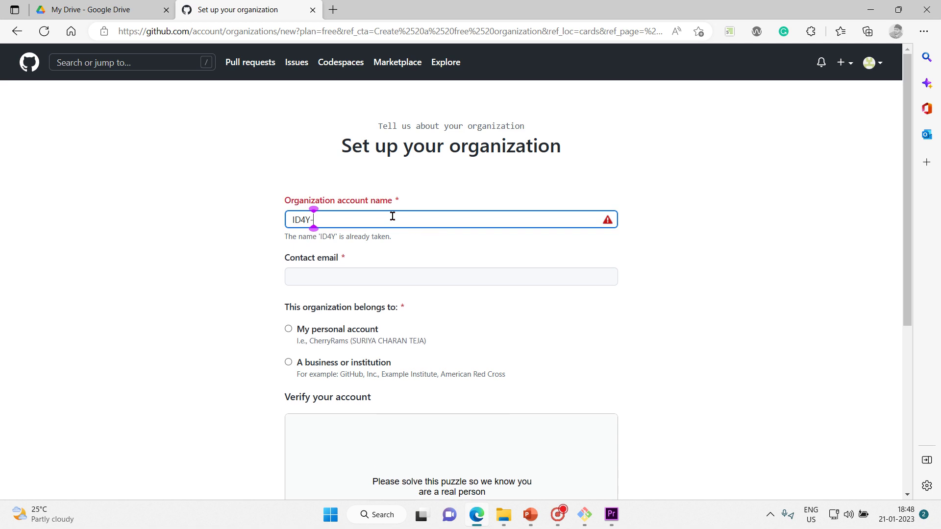
type("Emp")
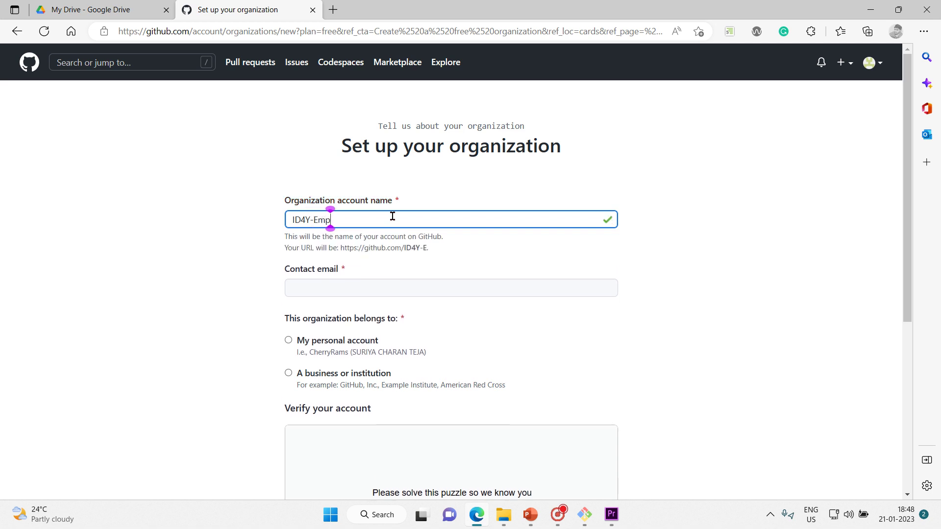
type("loyees")
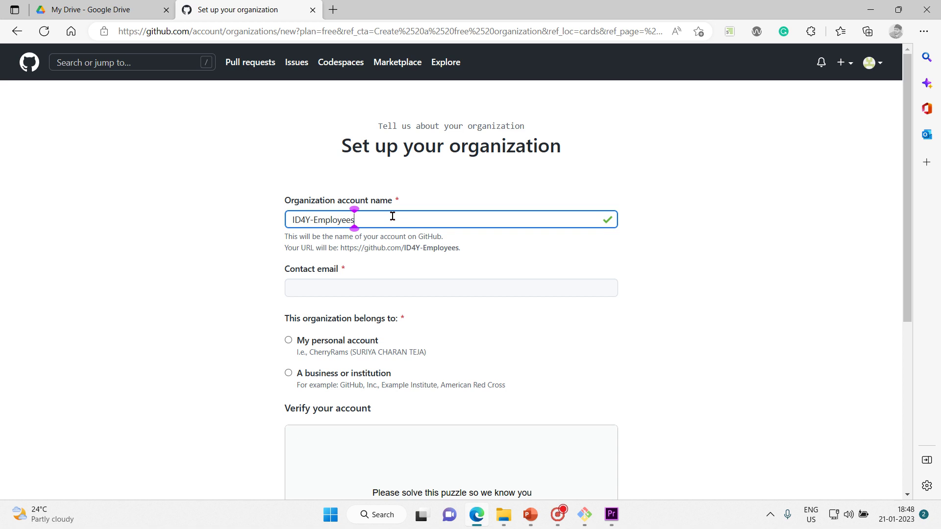
key("BackSpace")
key("BackSpace")
key("BackSpace")
key("BackSpace")
key("BackSpace")
key("BackSpace")
key("BackSpace")
key("BackSpace")
key("BackSpace")
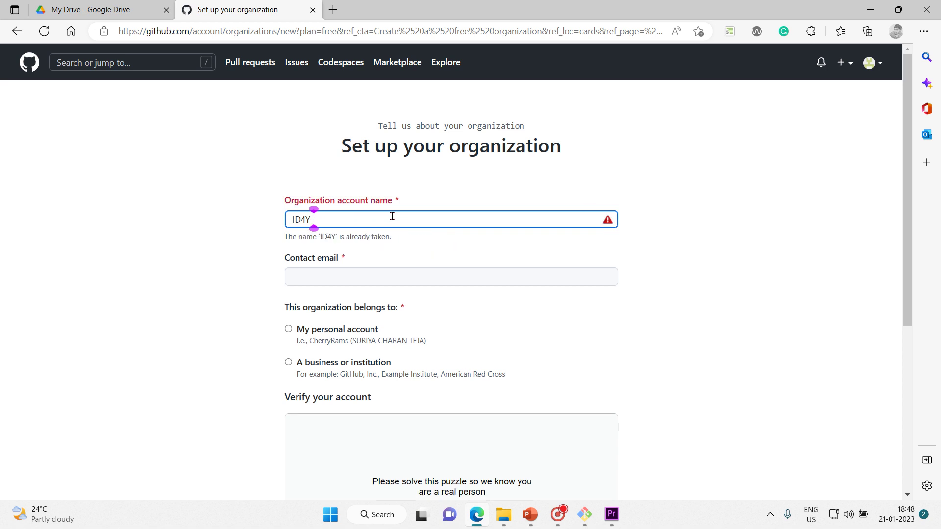
type("Corp")
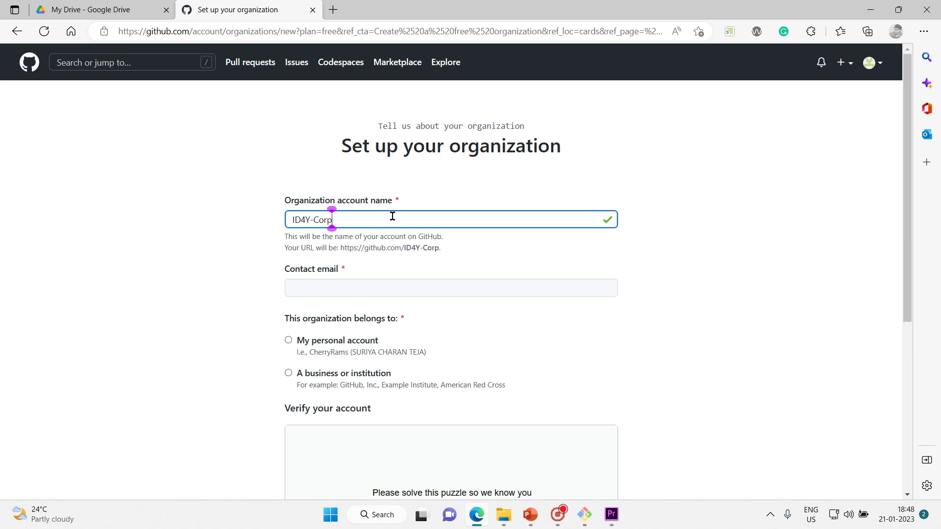
type("oration")
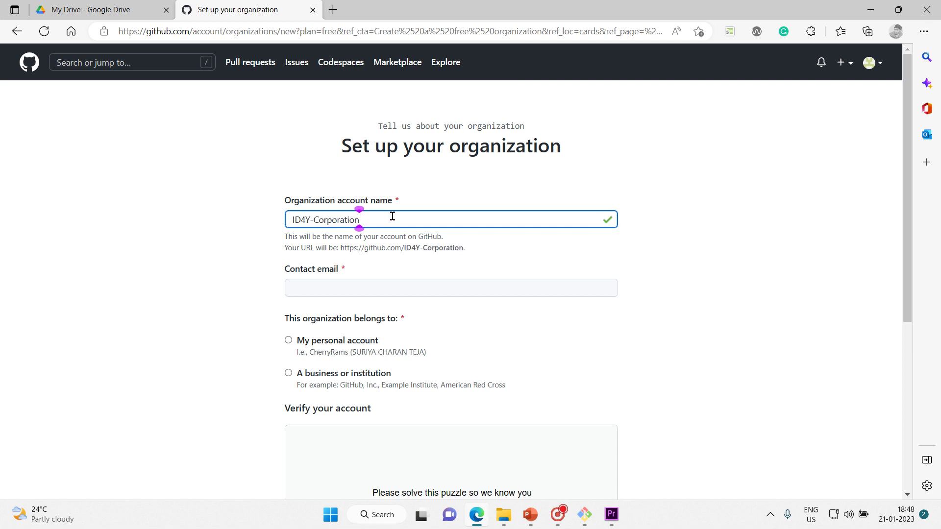
left_click(557, 254)
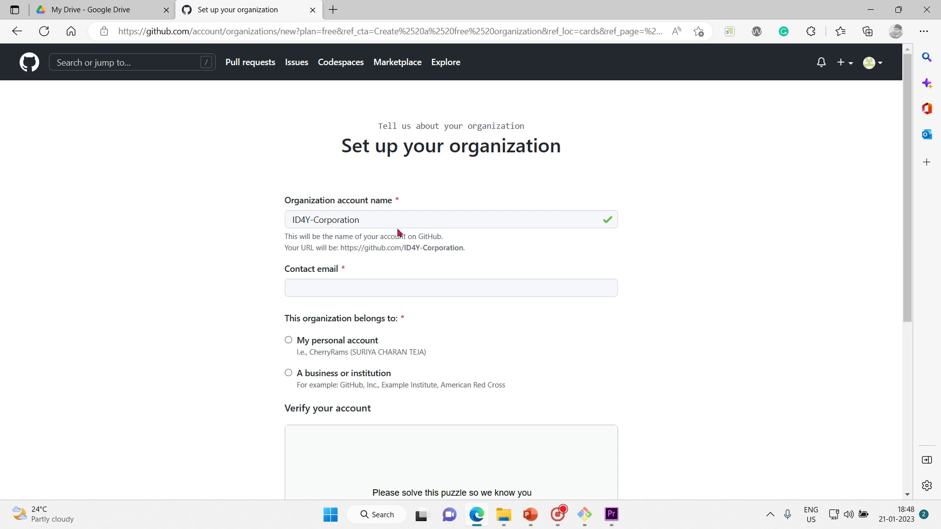
Step: Fill in the organization's contact email from a saved entry
scroll(249, 275, "down", 1)
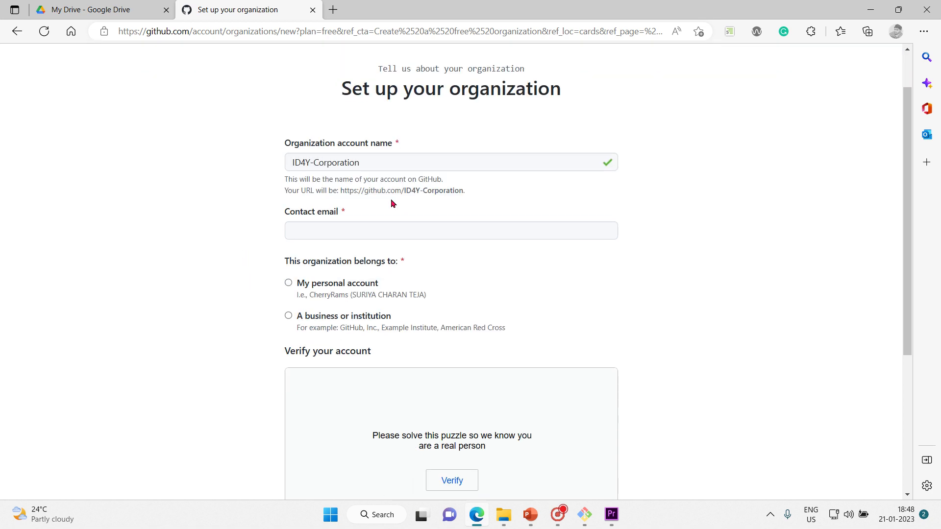
left_click(395, 223)
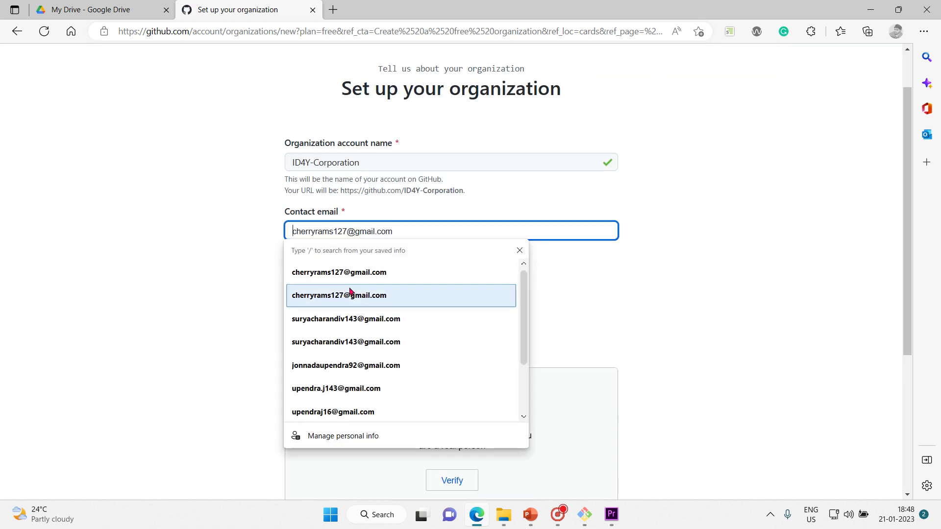
left_click(337, 273)
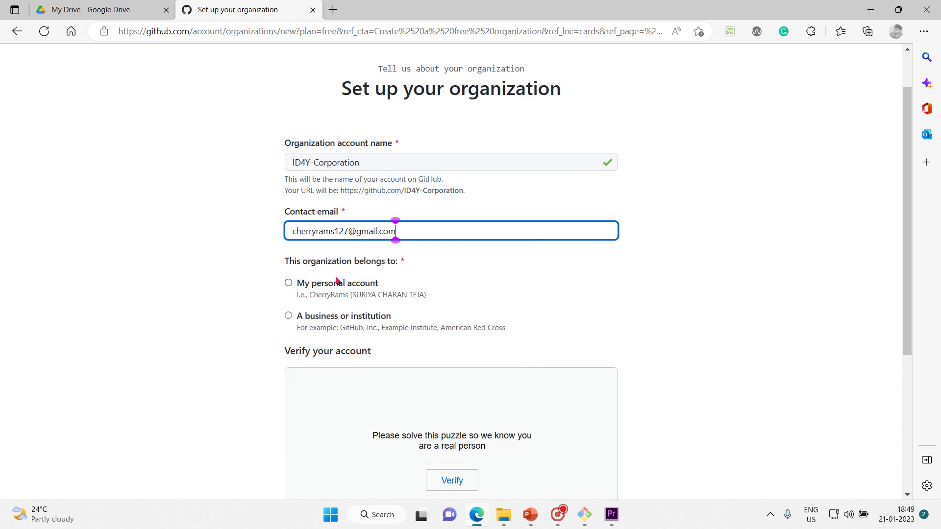
left_click(224, 277)
scroll(224, 277, "down", 2)
scroll(225, 279, "down", 2)
scroll(224, 279, "up", 1)
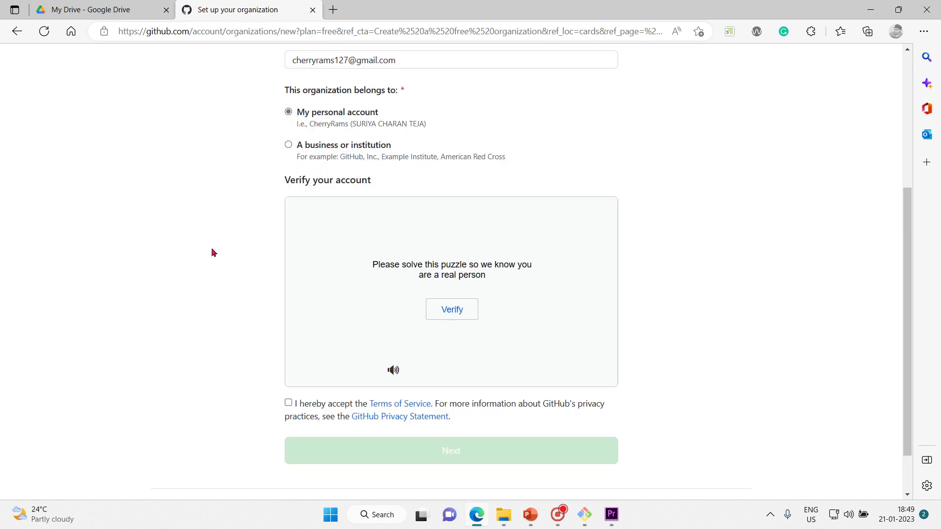
scroll(210, 255, "down", 1)
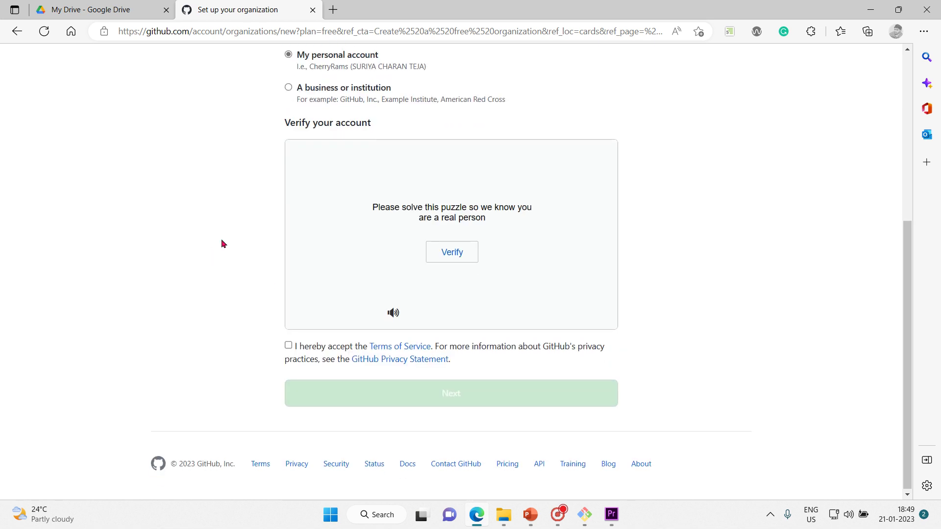
Step: Solve the verification puzzle, accept the Terms of Service, and submit the organization setup
left_click(451, 252)
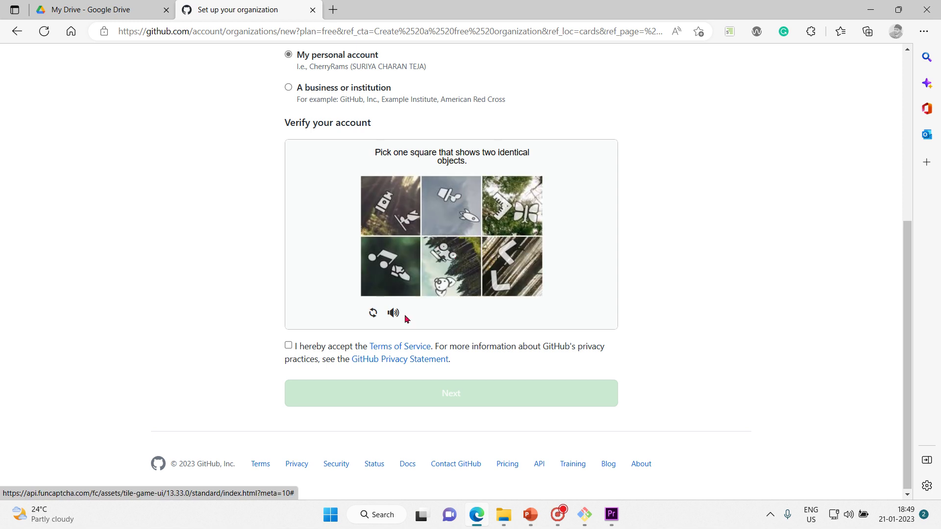
left_click(516, 271)
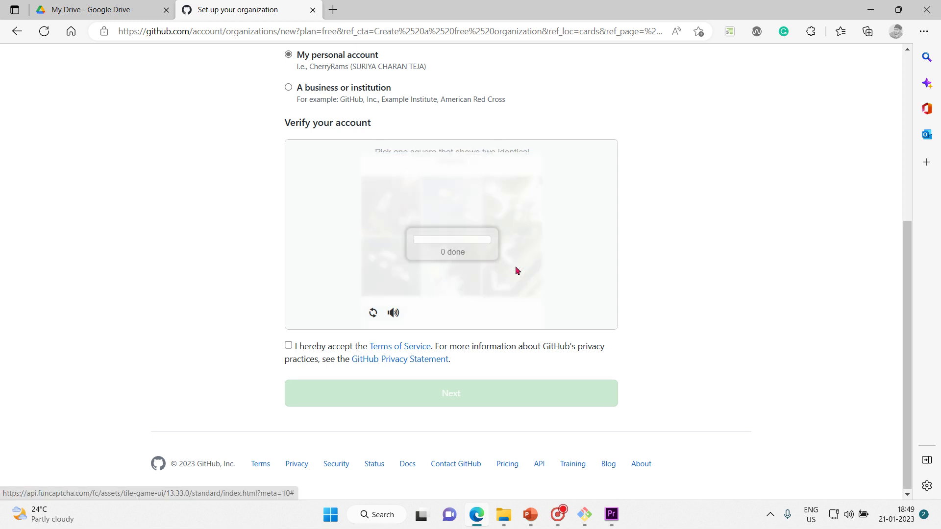
left_click(294, 348)
left_click(427, 387)
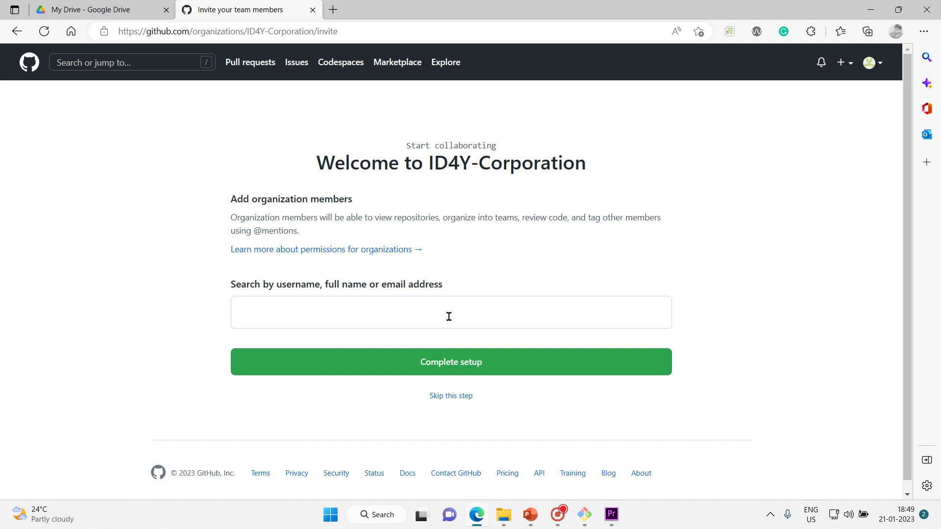
Step: Search and add four users by username as invitees, then complete setup
left_click(449, 316)
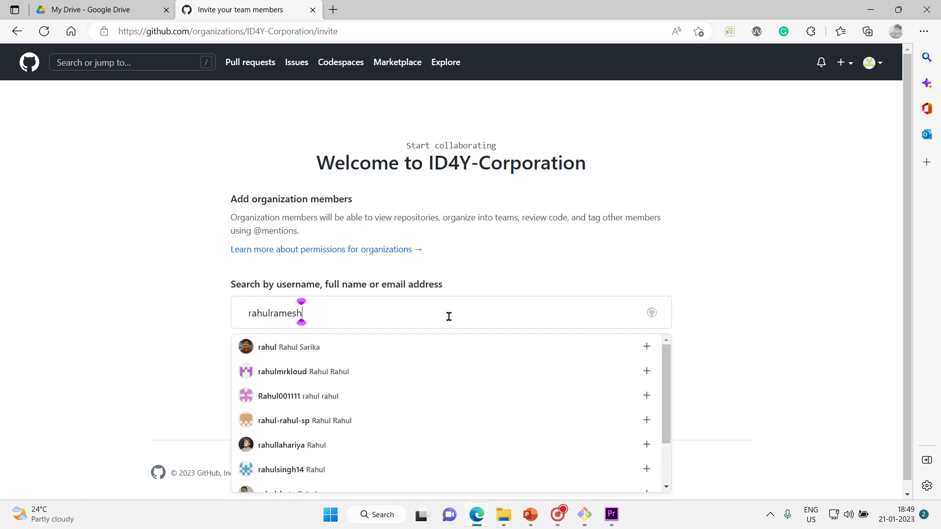
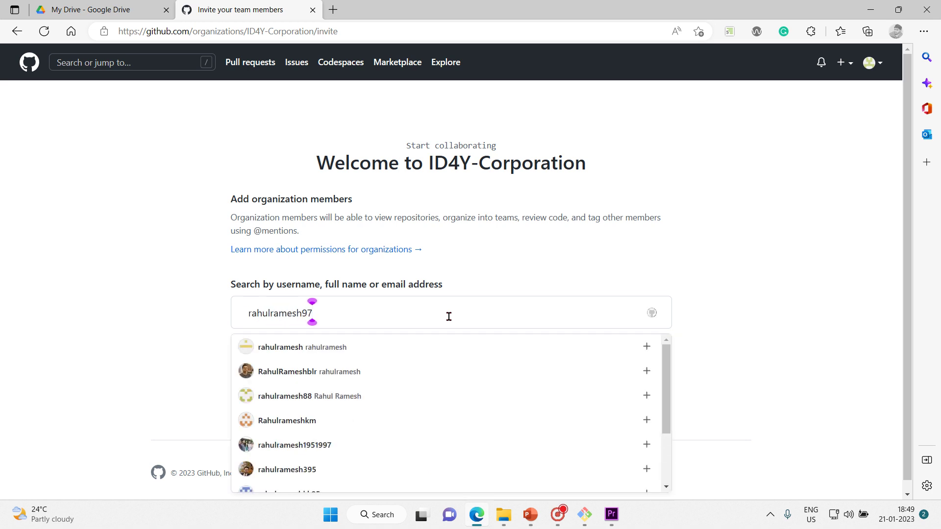
left_click(558, 349)
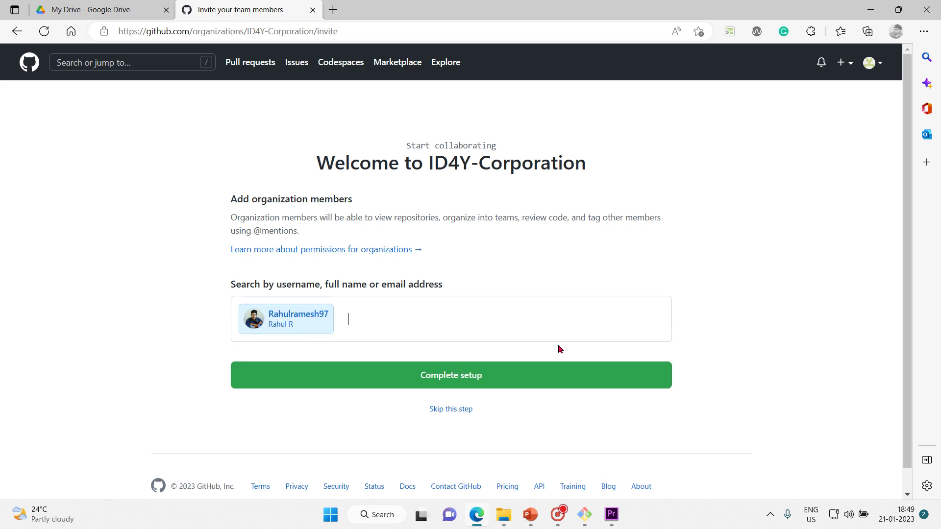
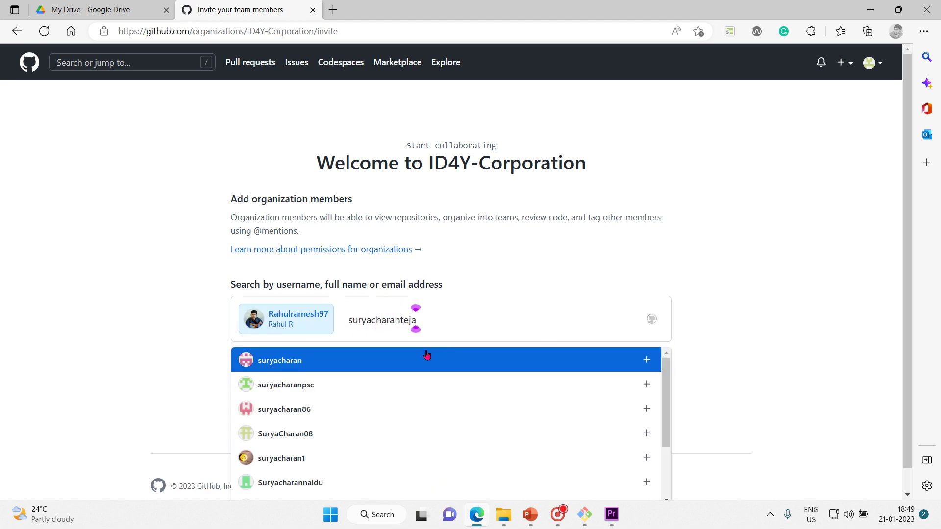
left_click(557, 365)
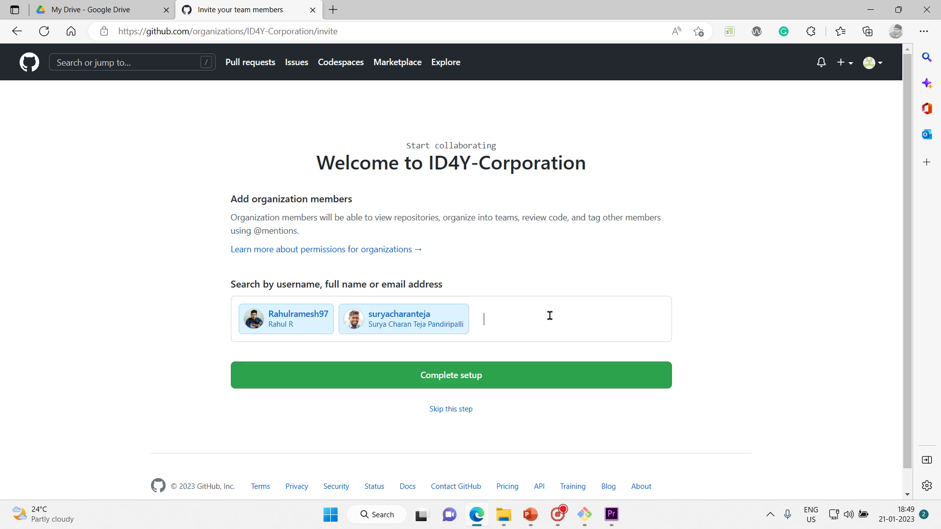
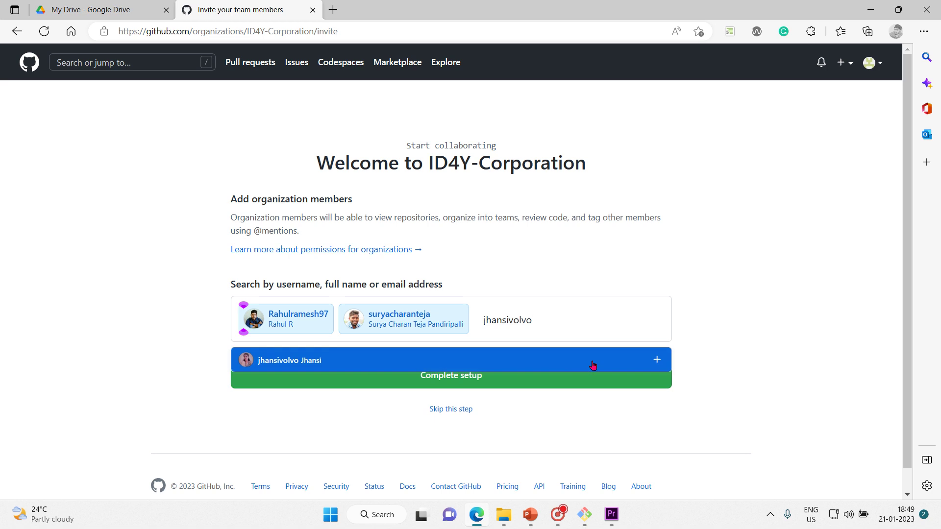
left_click(592, 365)
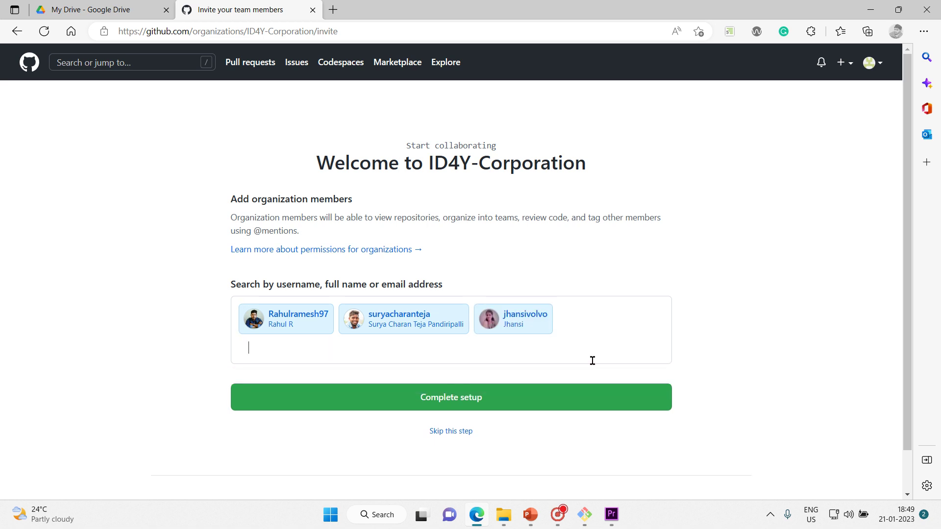
type("chaitanaya")
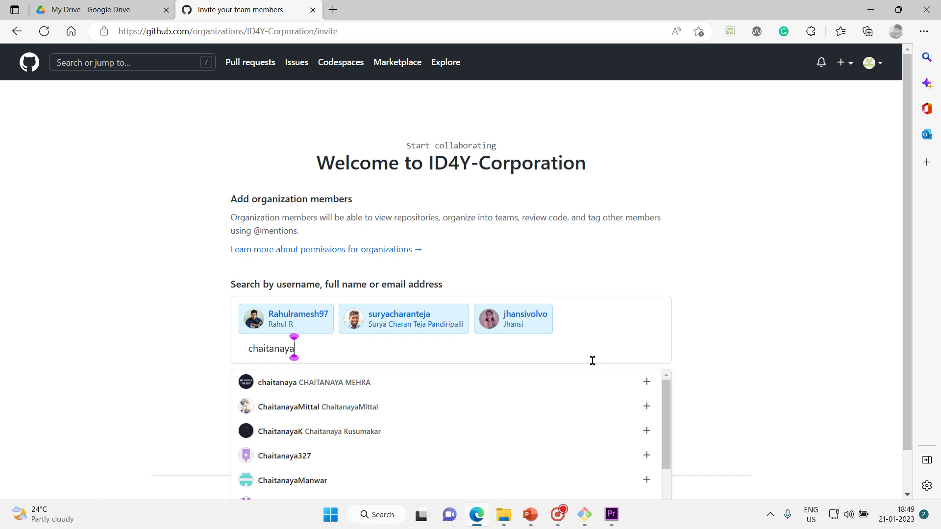
left_click(326, 455)
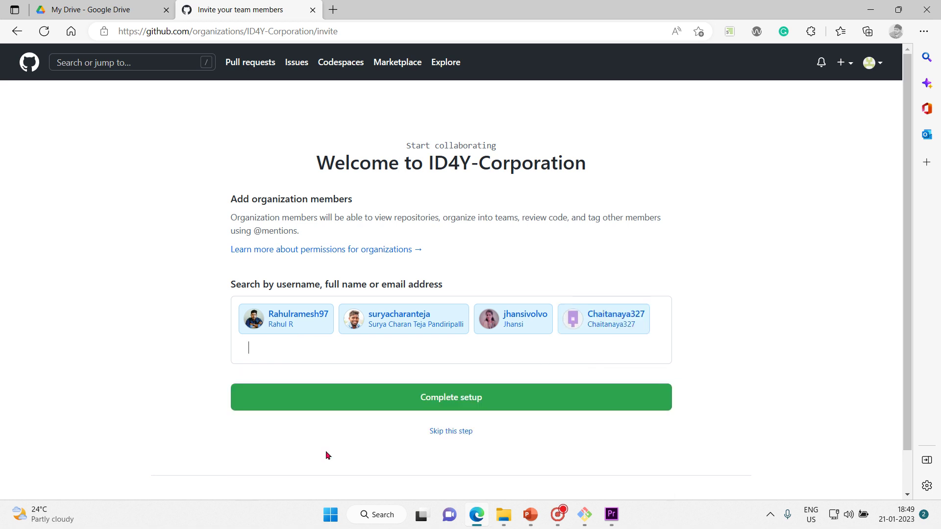
left_click(473, 403)
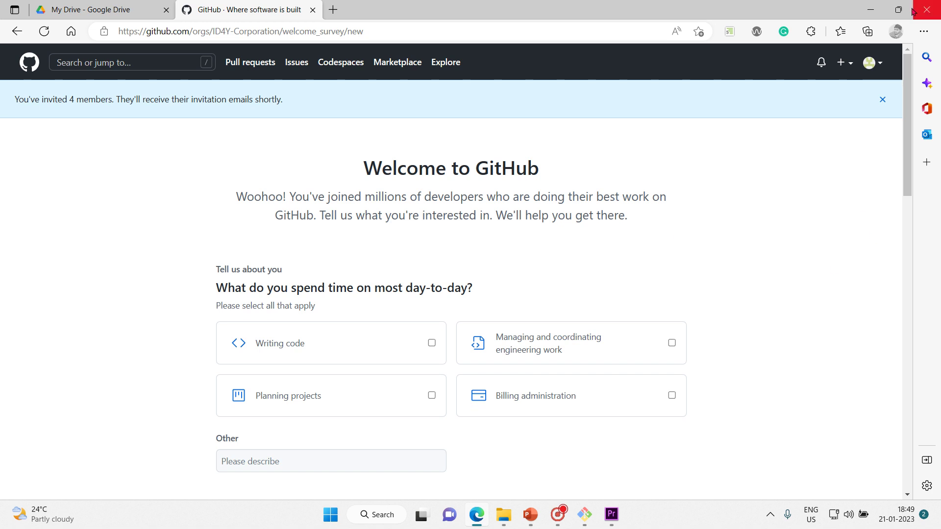
Step: Open the ID4Y-Corporation overview page from Your organizations
left_click(876, 66)
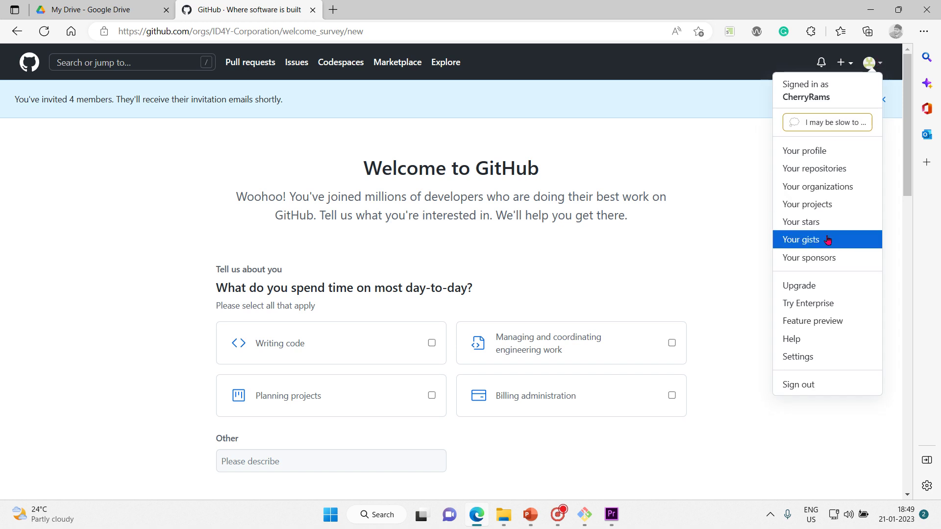
left_click(823, 187)
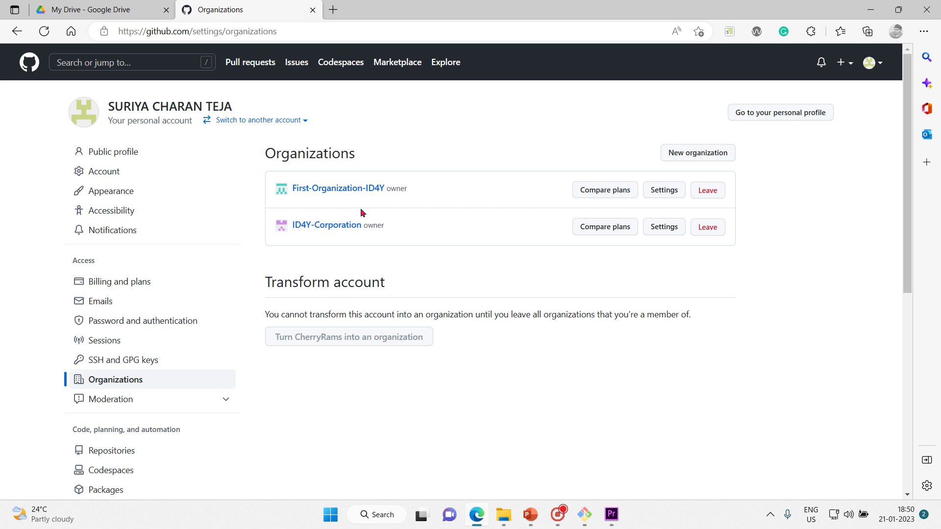
left_click(342, 227)
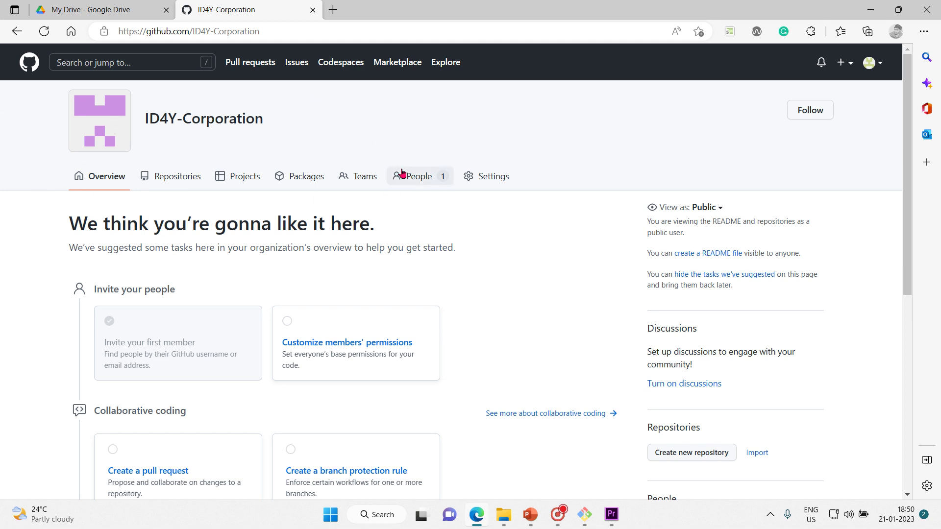
Step: Create team Employees described as 'all 50000 employees of ID4Y corporation are part of this team'
left_click(368, 182)
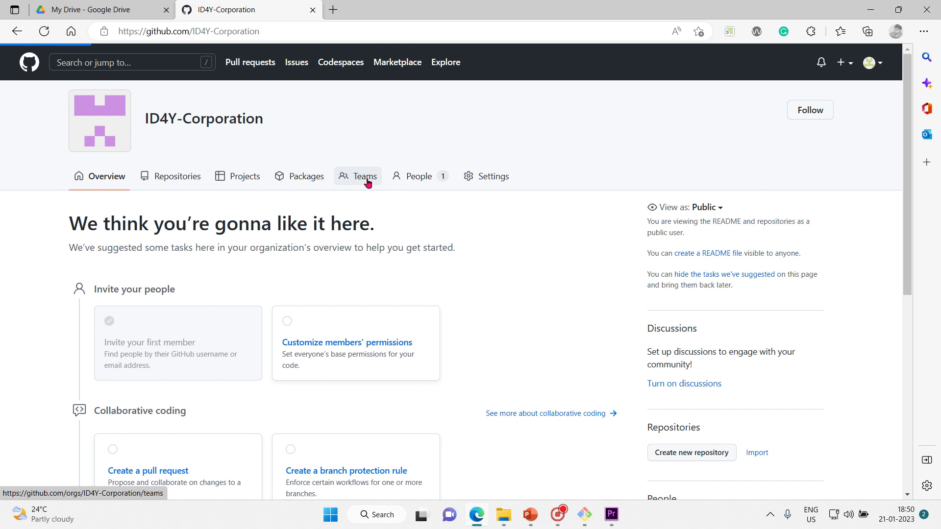
scroll(519, 438, "down", 1)
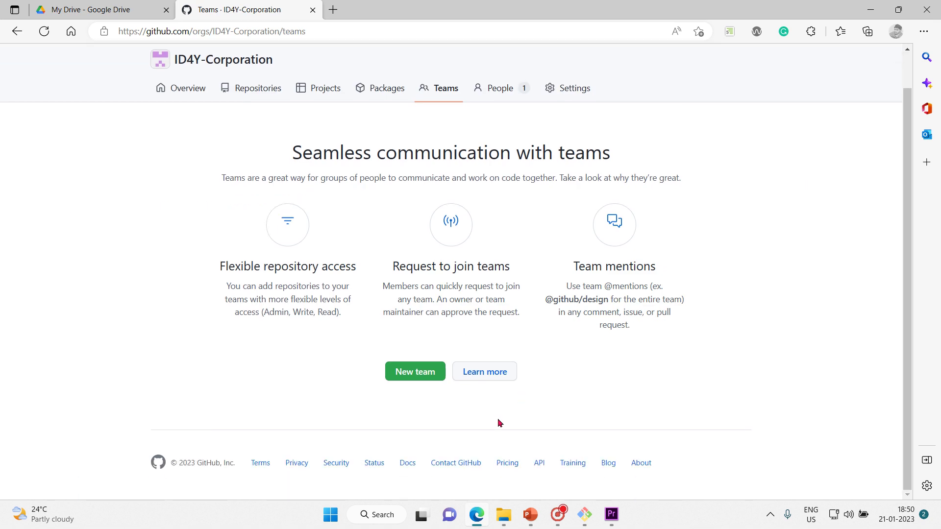
left_click(424, 381)
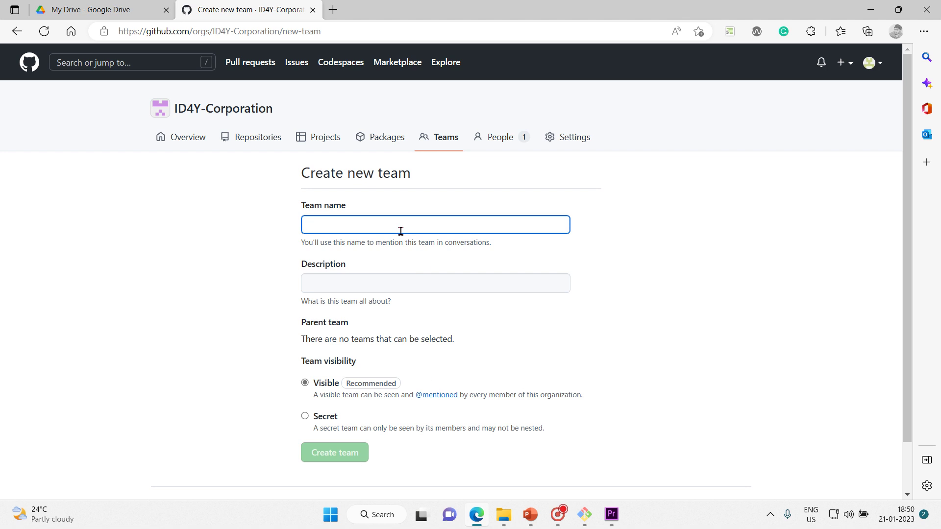
type("Employee")
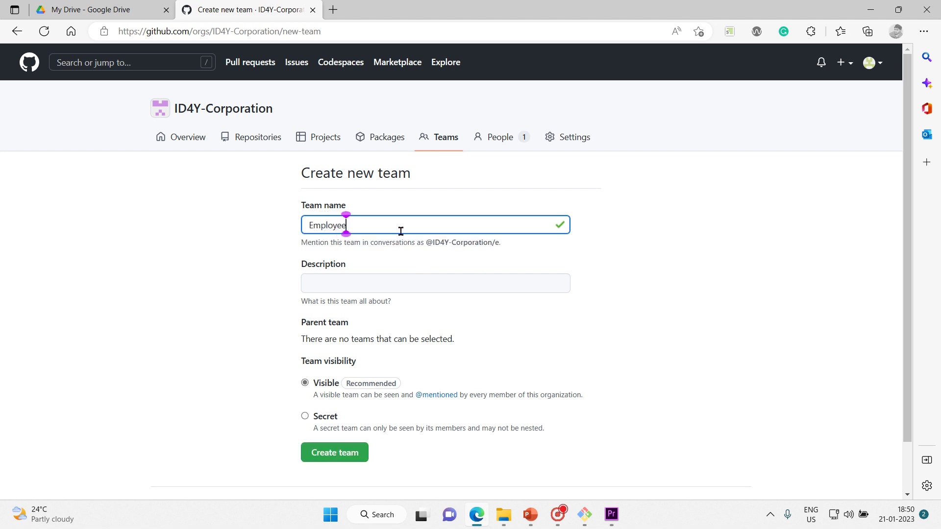
type("s")
left_click(479, 281)
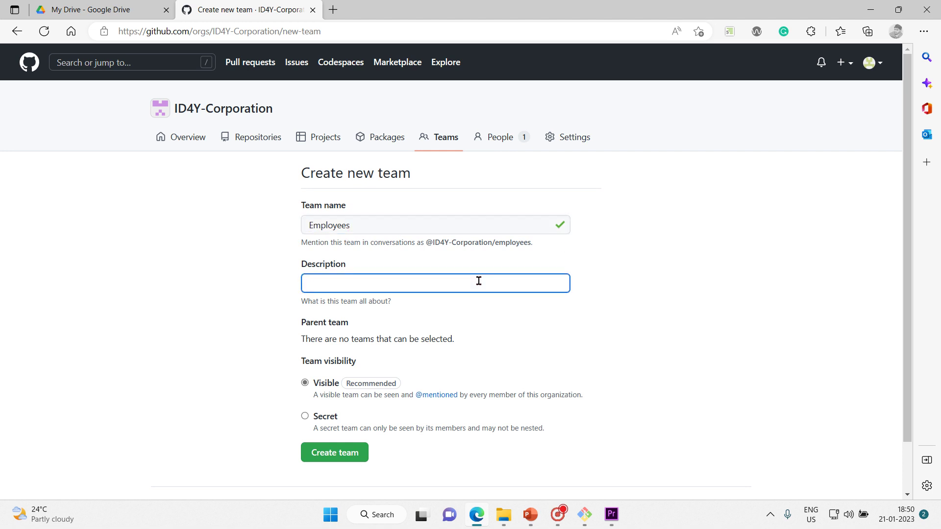
type("this")
key("BackSpace")
key("BackSpace")
key("BackSpace")
key("BackSpace")
type("all 50000 employees of")
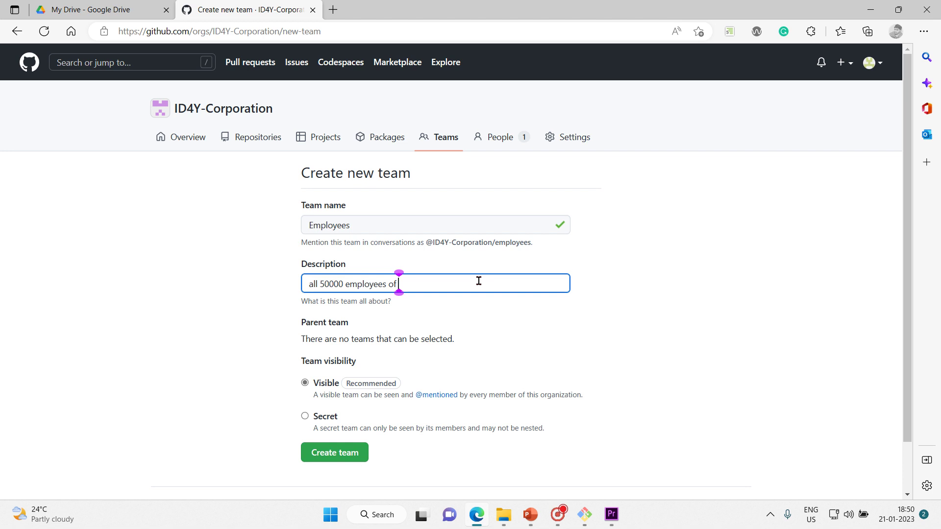
type(" ID4Y corporat")
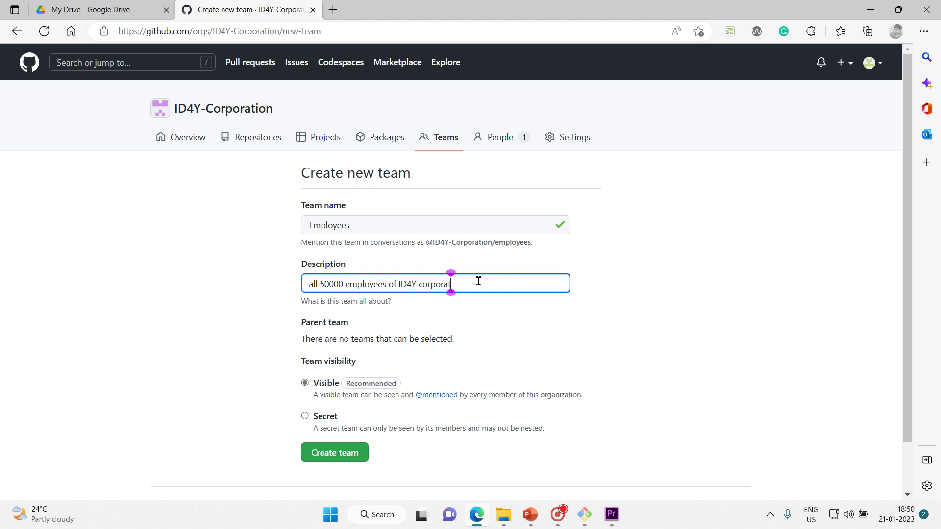
type("ion are part of t")
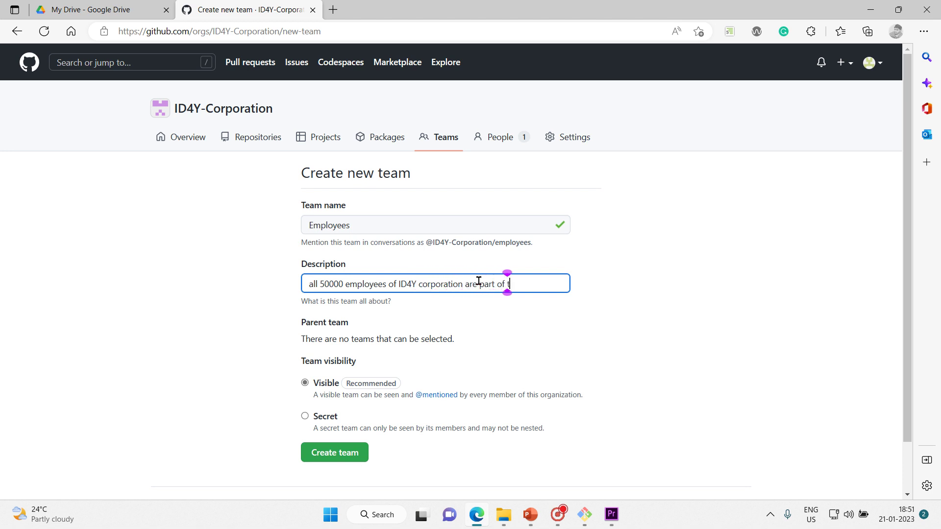
type("his team")
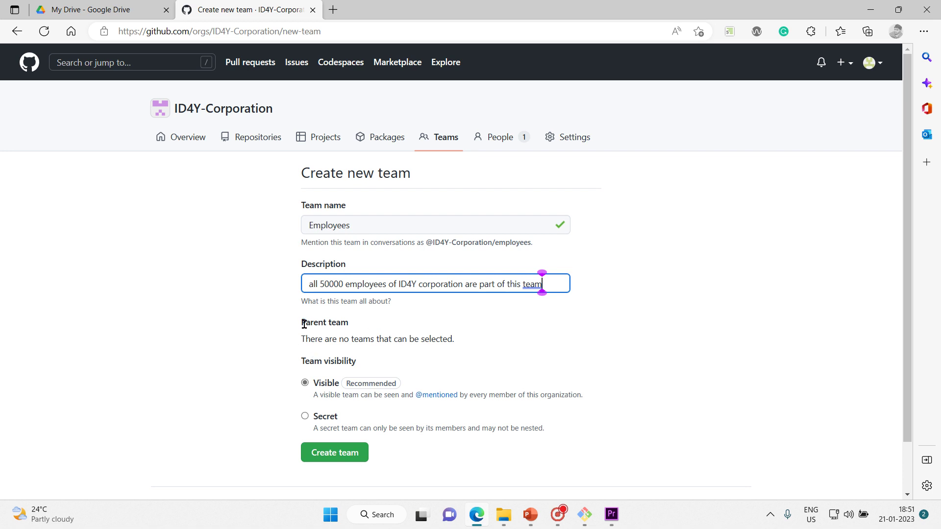
left_click_drag(305, 325, 428, 334)
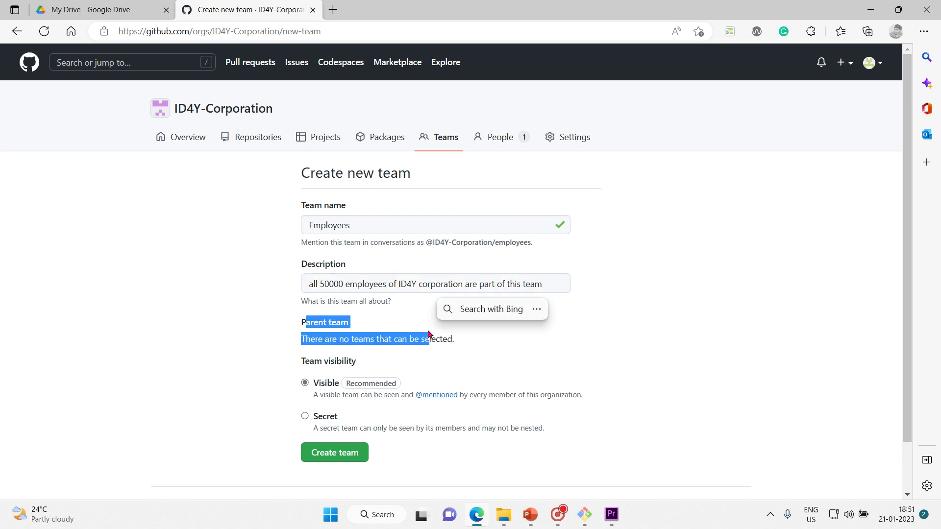
double_click(638, 294)
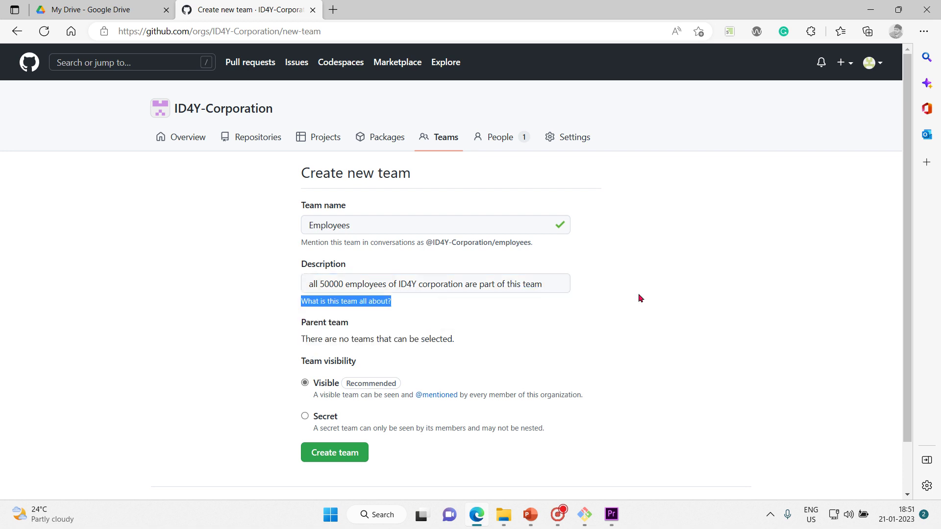
left_click(342, 456)
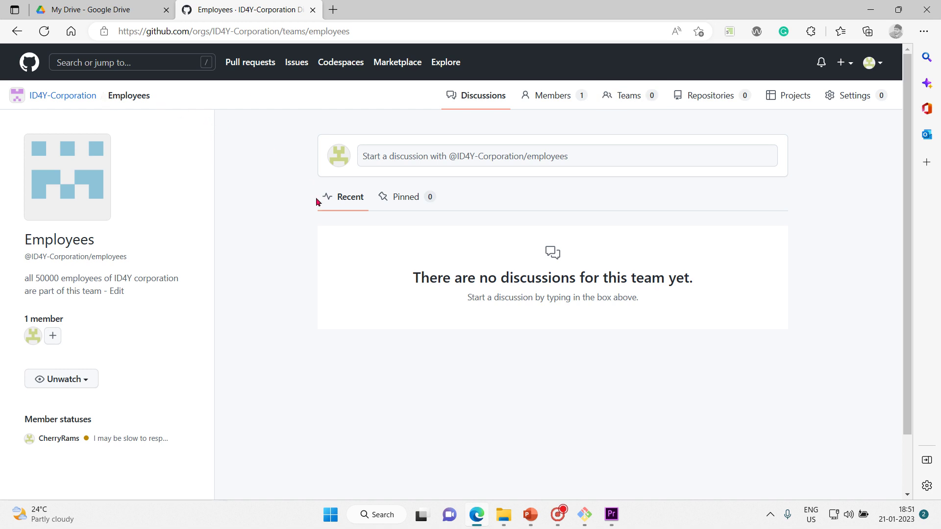
Step: Review the Employees team page and its 50000-employees description, then go to its Teams list
key("ctrl+plus")
key("ctrl+plus")
key("ctrl+plus")
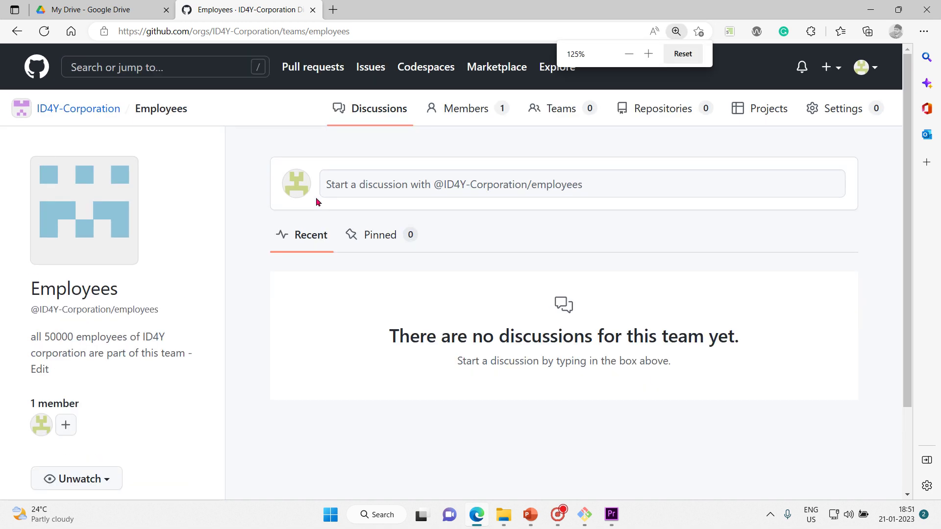
key("ctrl+minus")
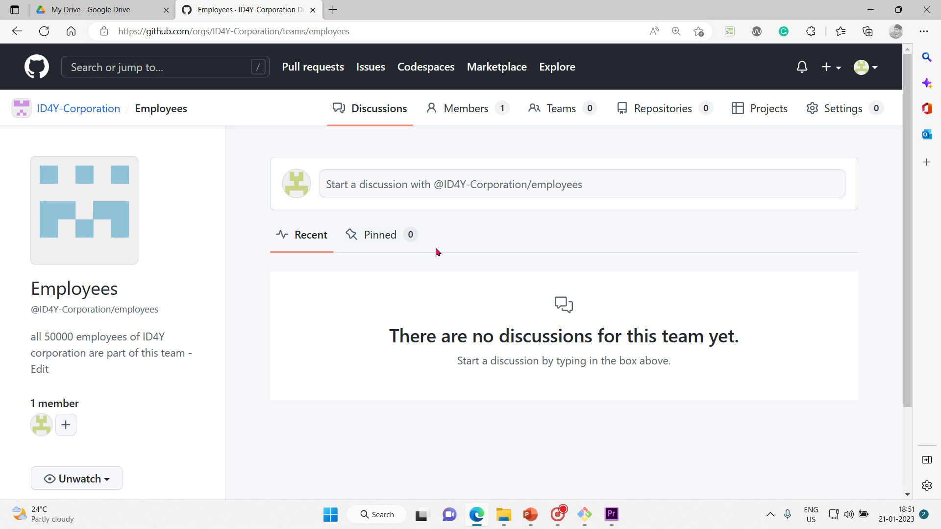
left_click_drag(33, 334, 80, 372)
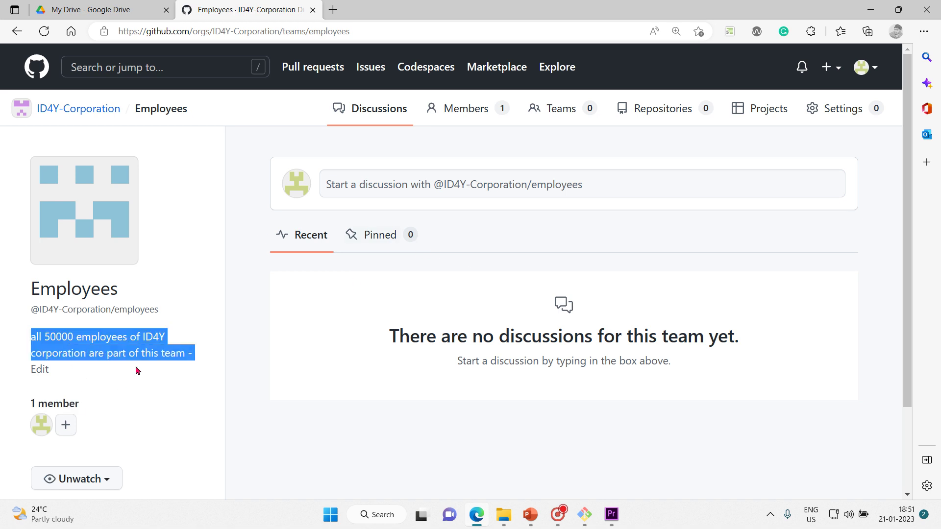
left_click(326, 353)
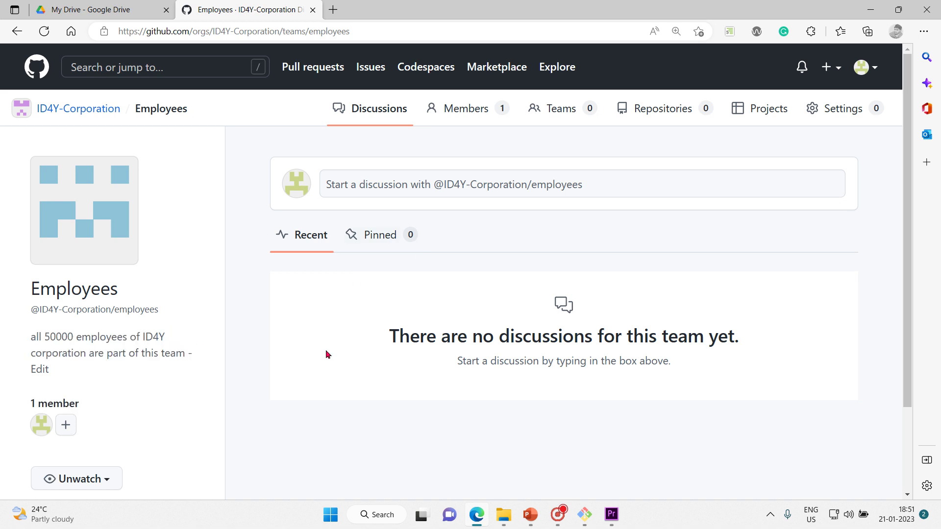
left_click(570, 109)
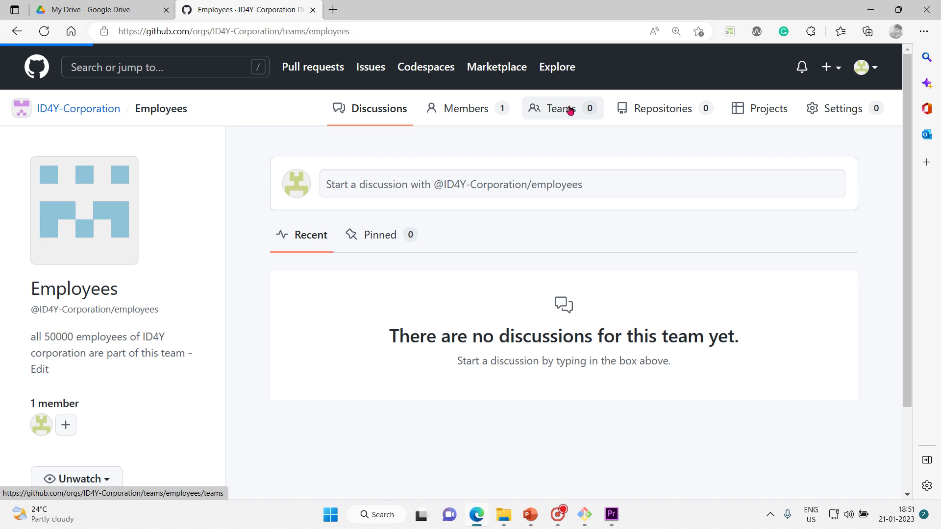
Step: Add a child team under Employees named Product Engineering via the Create team suggestion
left_click(415, 450)
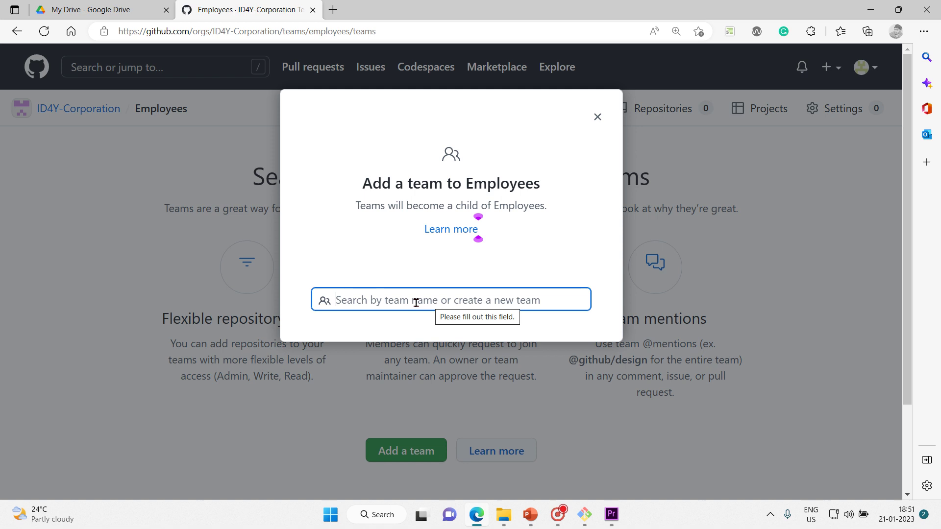
left_click(601, 127)
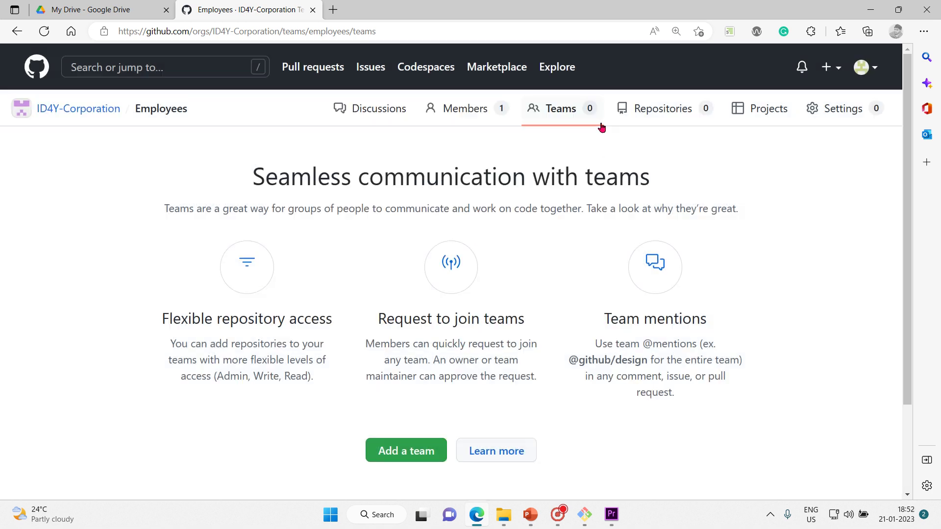
left_click(427, 458)
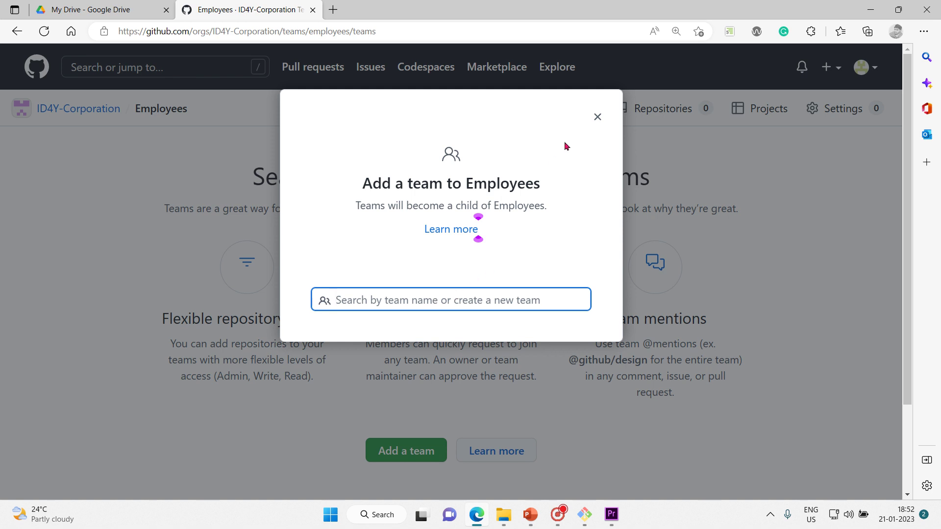
left_click(597, 116)
scroll(906, 276, "down", 1)
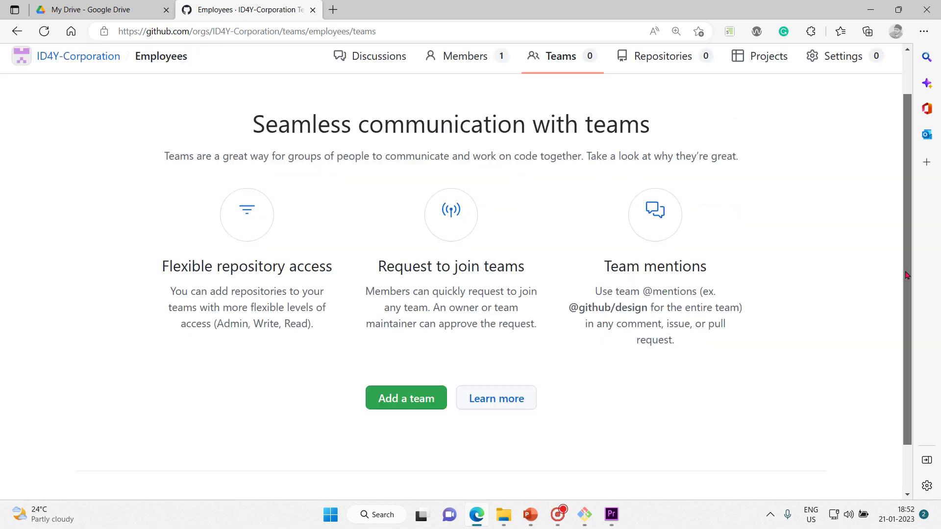
scroll(906, 346, "down", 1)
scroll(894, 237, "up", 2)
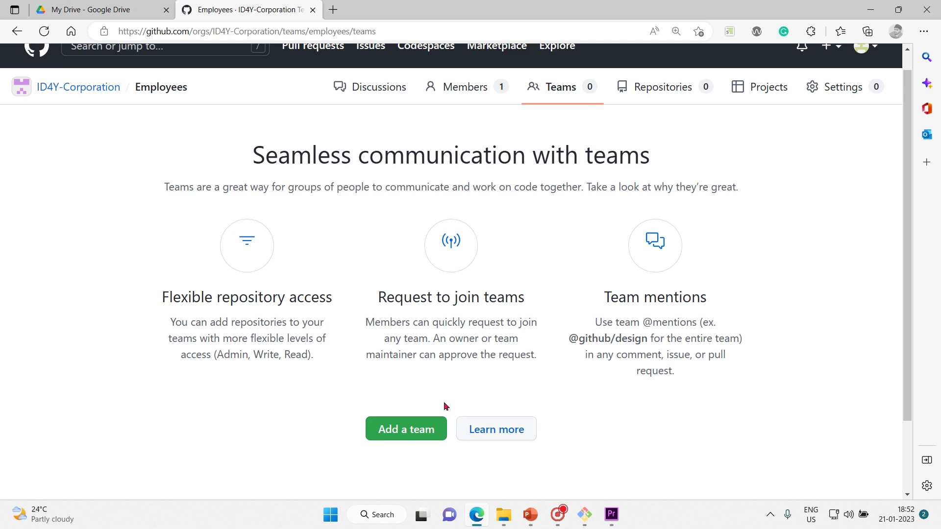
left_click(411, 428)
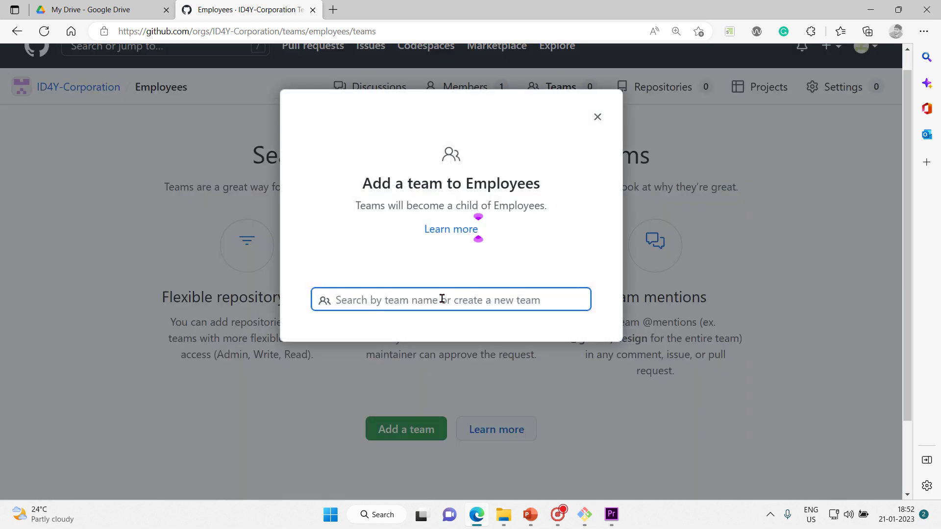
type("Product")
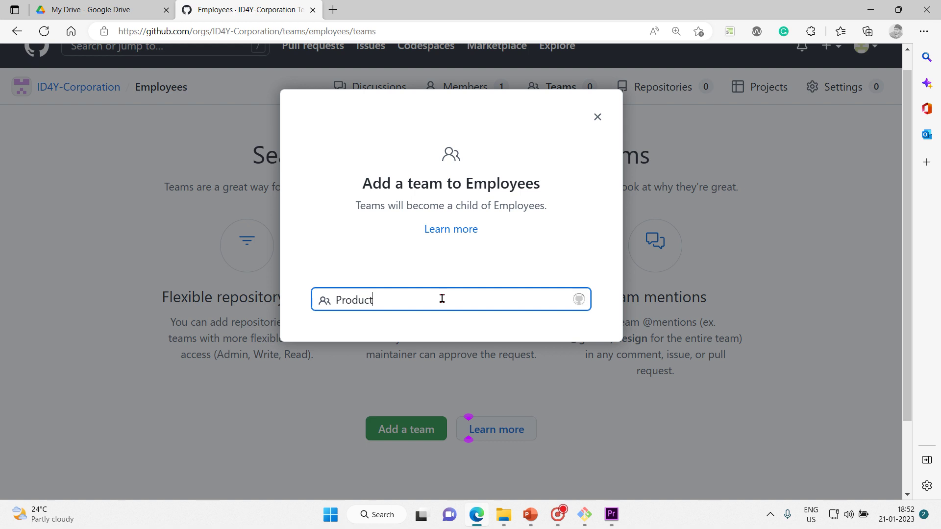
type(" E")
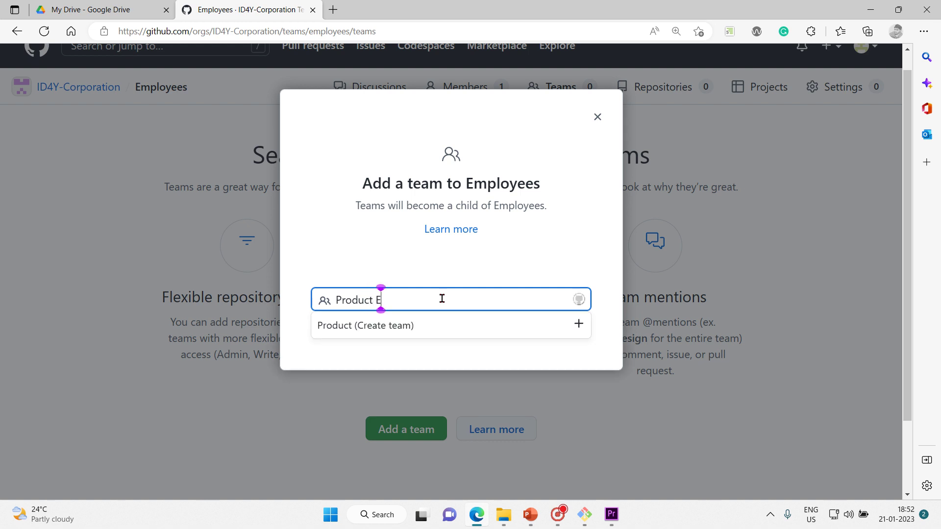
type("ngineering")
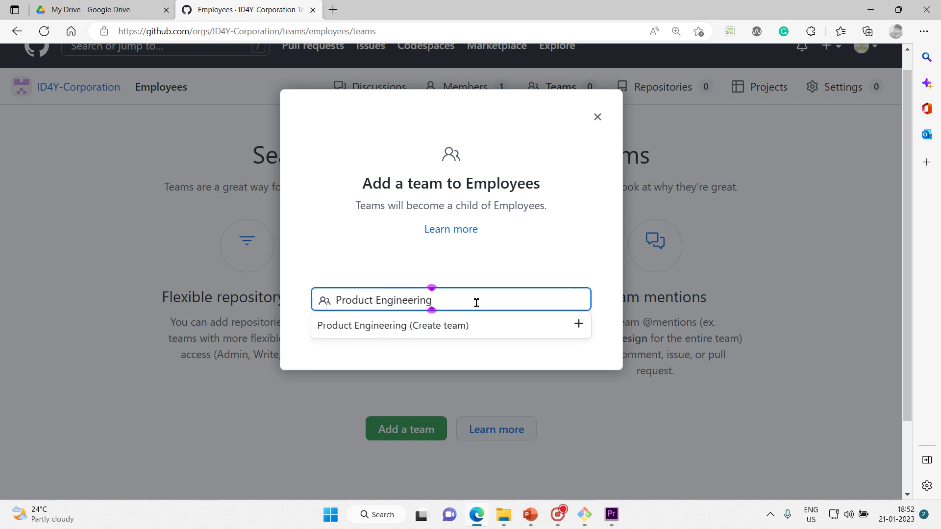
left_click(532, 323)
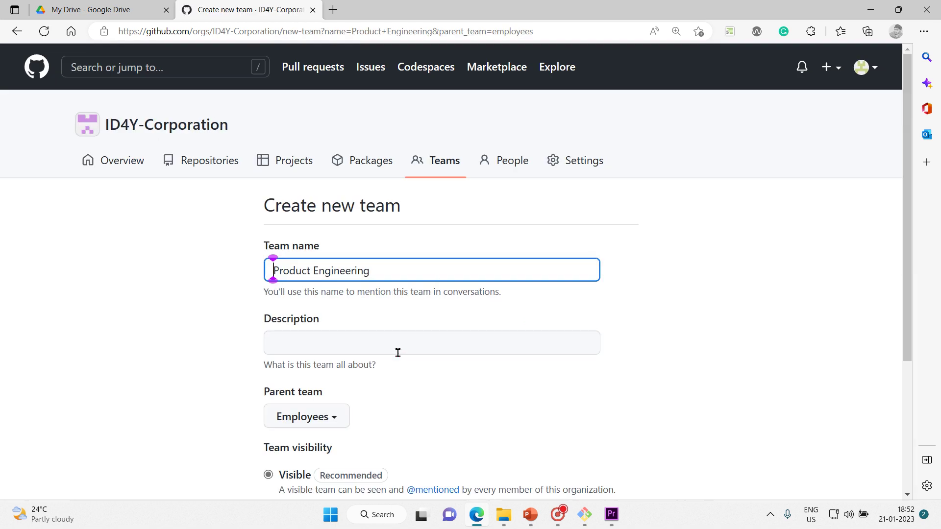
Step: Describe Product Engineering as 'all 11000 product engineers belong to this team' and create it
left_click(395, 347)
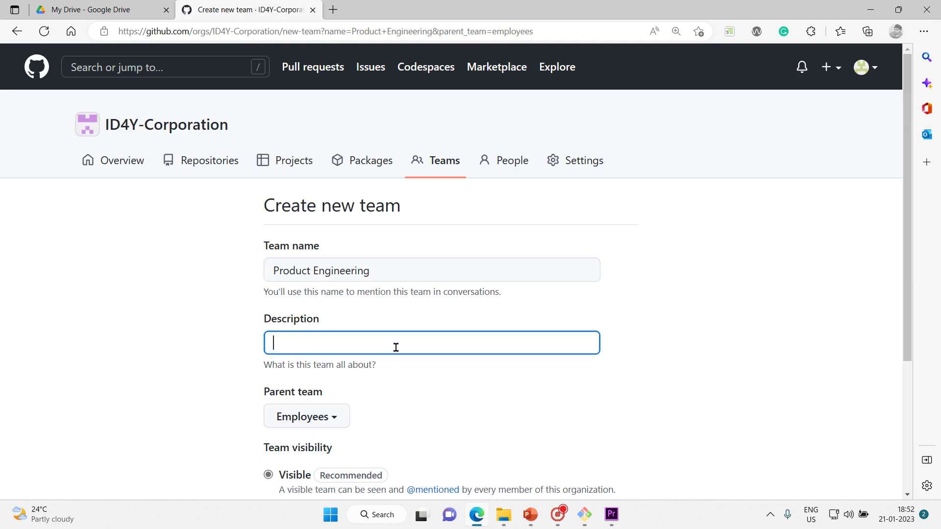
type("all")
type(" 210")
key("BackSpace")
key("BackSpace")
key("BackSpace")
type("11000 product")
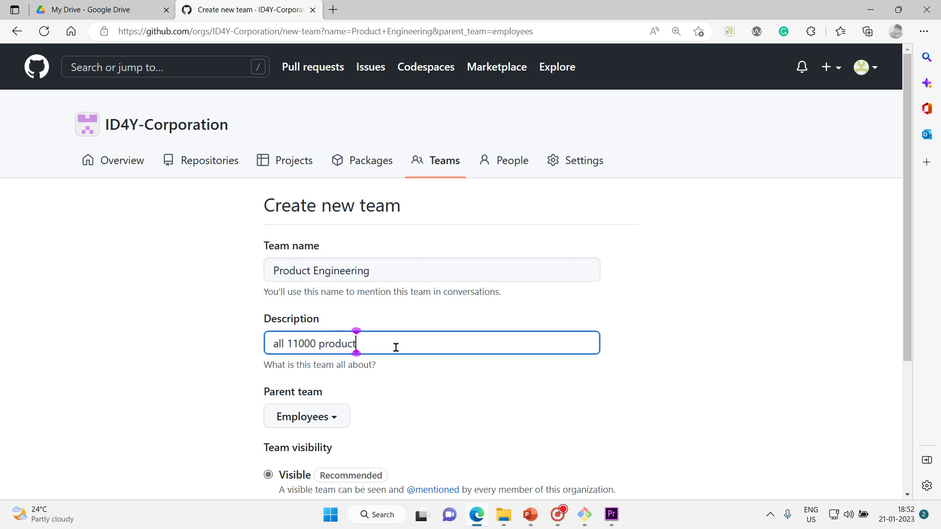
type(" engine")
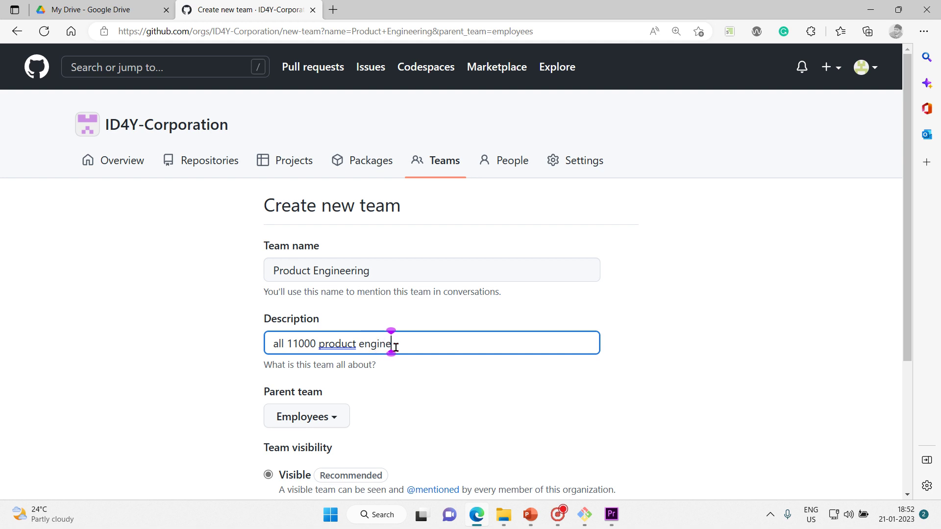
type("ers belong to this")
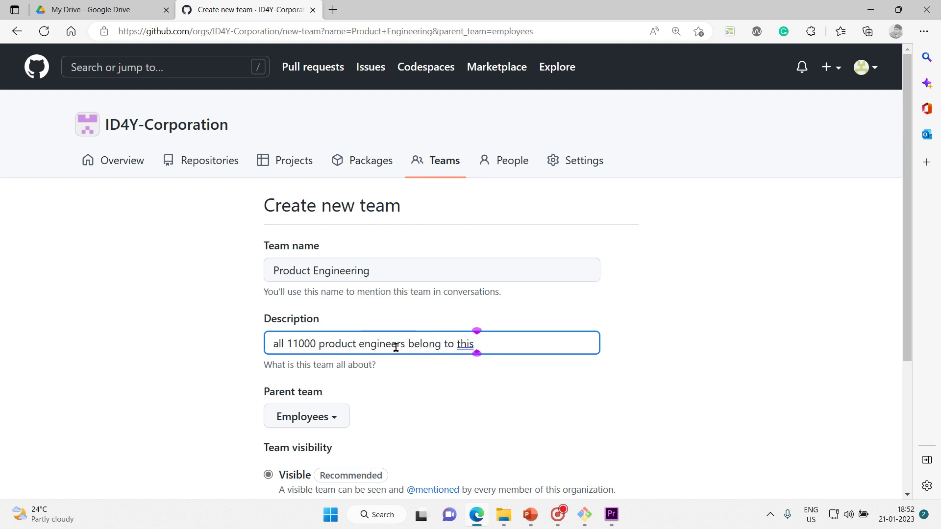
type(" team")
left_click(675, 461)
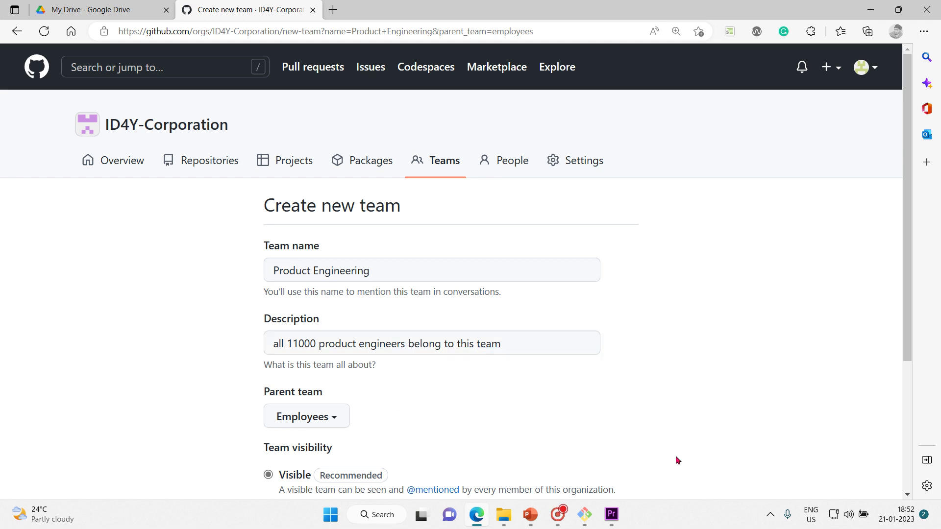
scroll(675, 460, "down", 4)
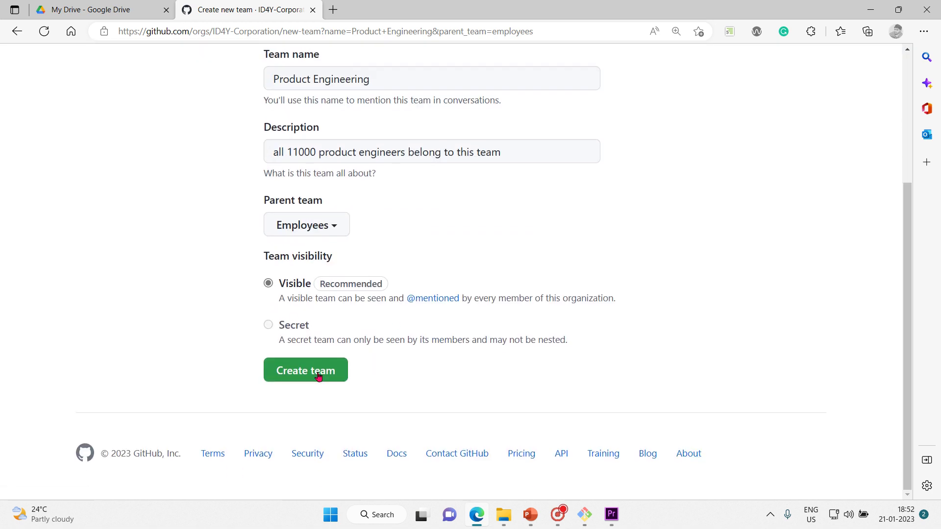
left_click(318, 376)
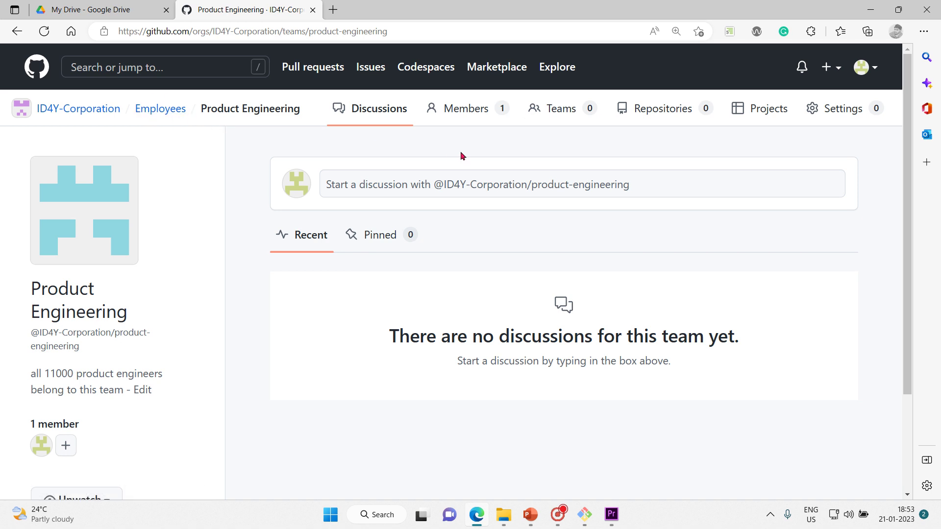
Step: Start a child team of Product Engineering named Design Engineerng
left_click(563, 107)
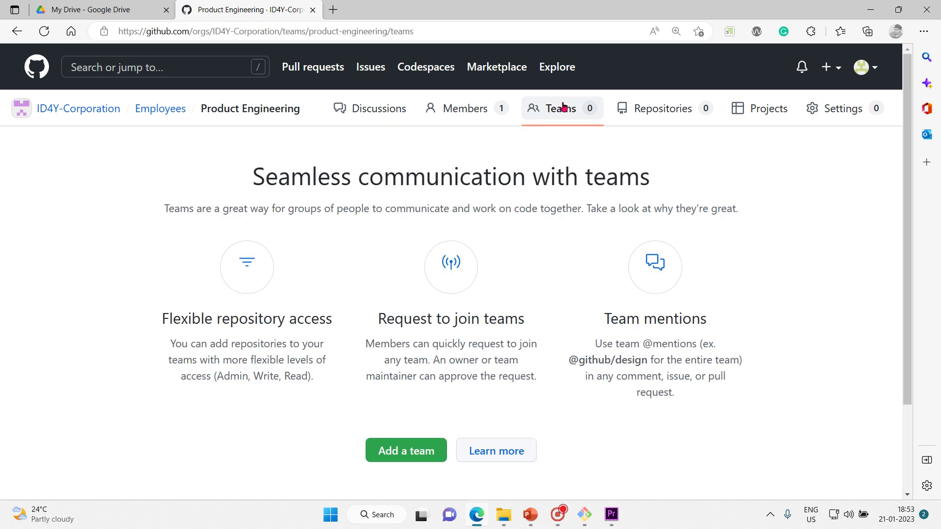
left_click(417, 455)
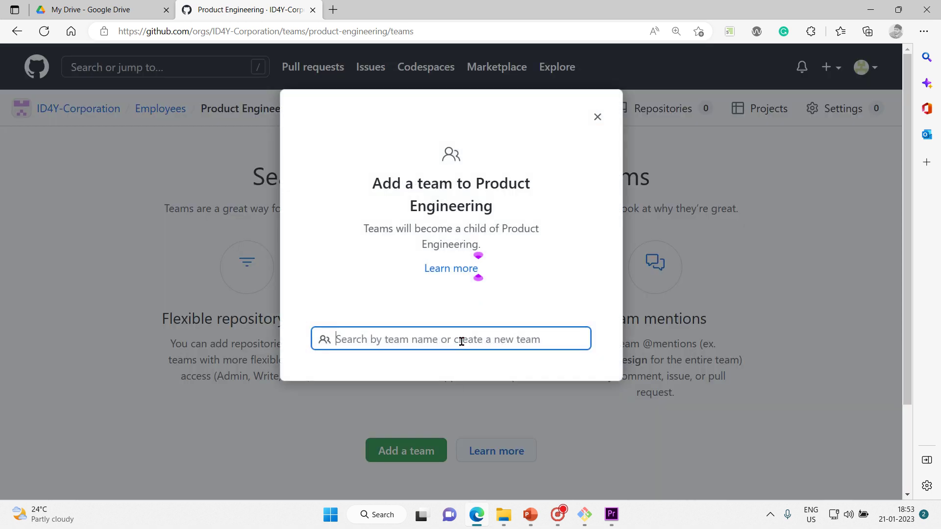
type("De")
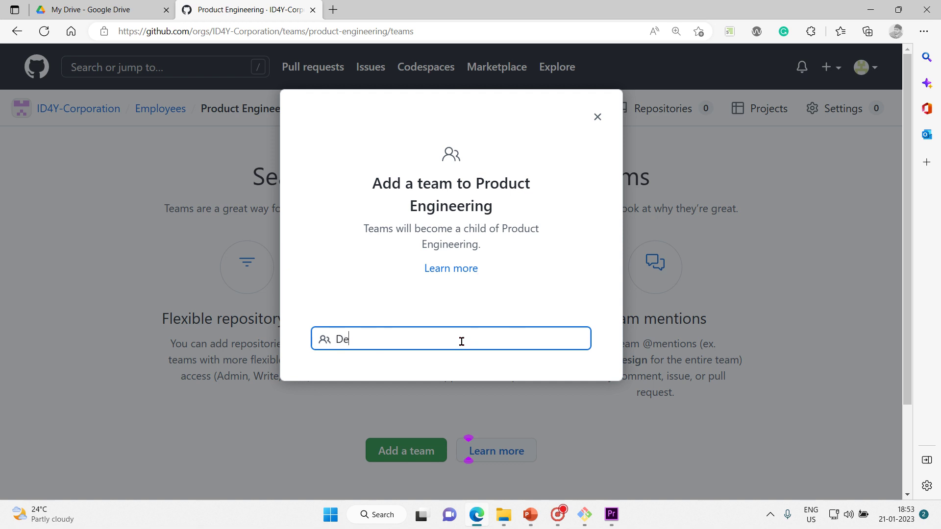
type("sign ")
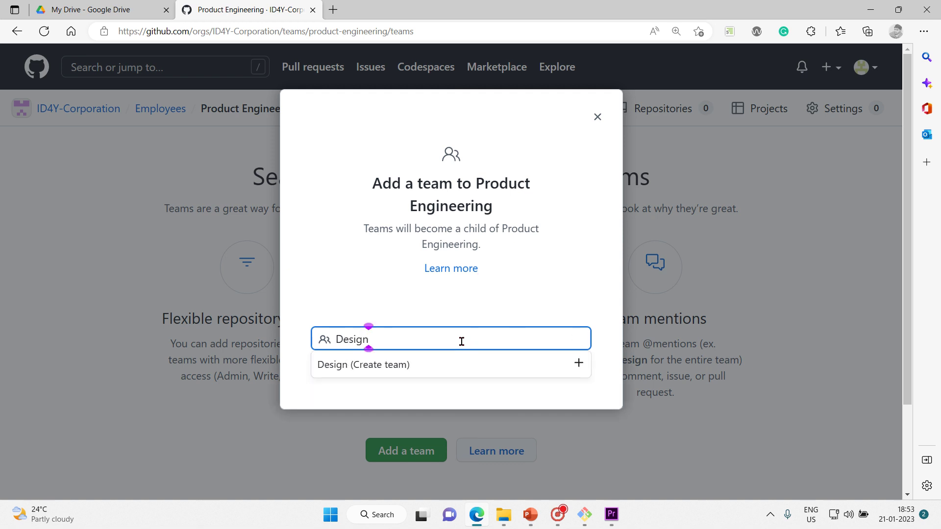
type("Engineerng")
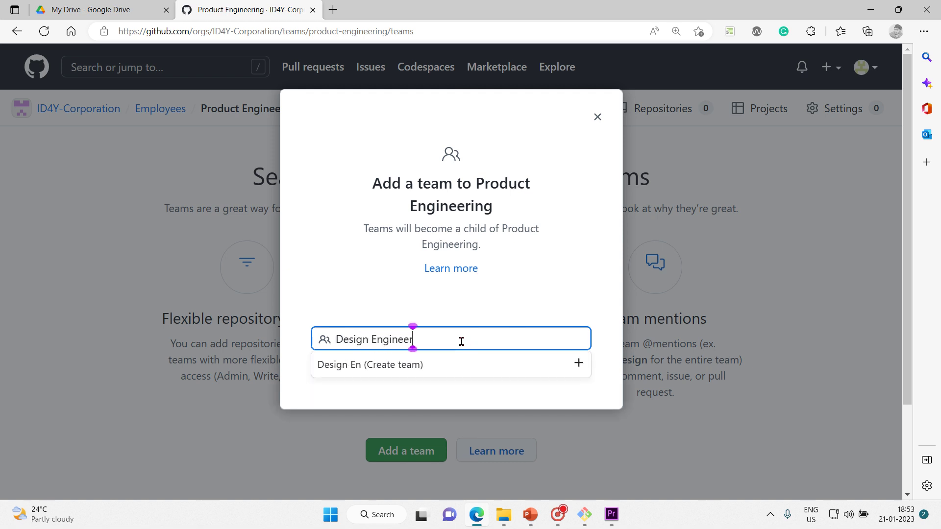
left_click(474, 363)
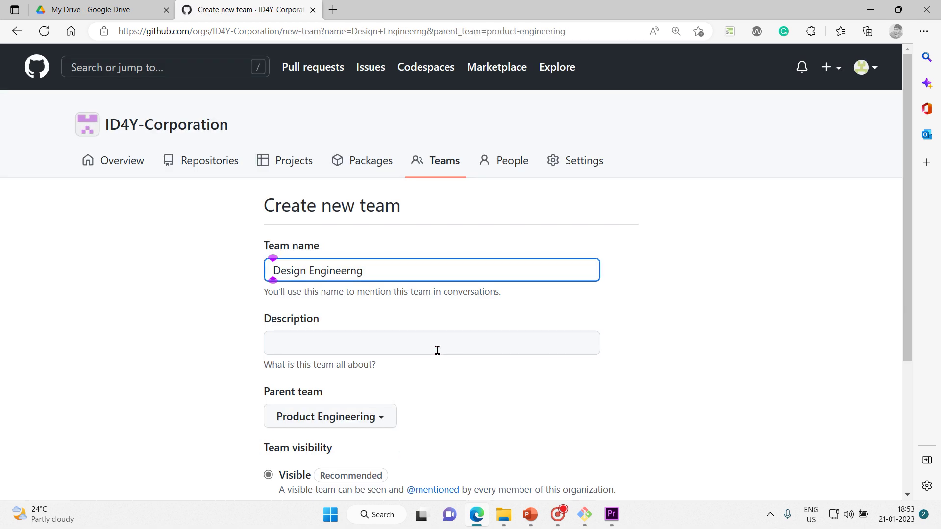
left_click(434, 346)
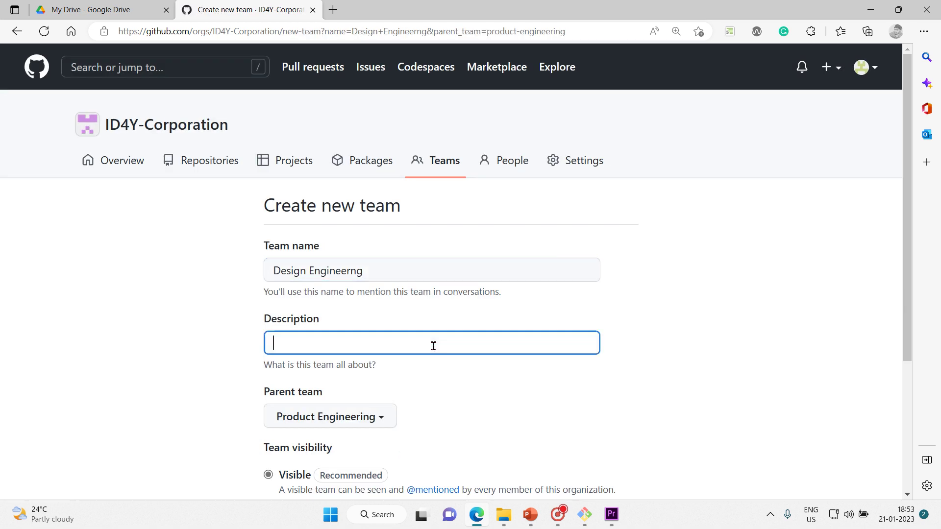
Step: Describe Design Engineerng as 'all design engineers work in this team' and create it
type("all designe")
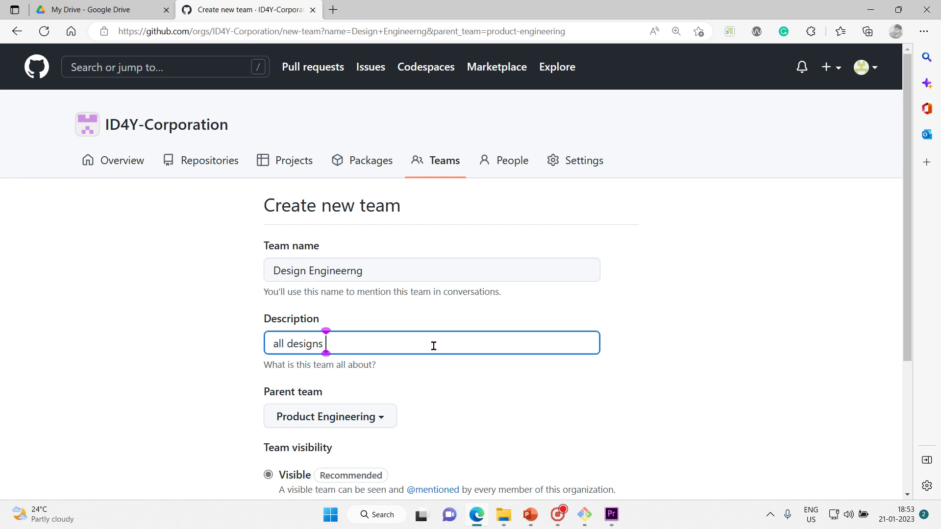
key("BackSpace")
type("engineers work")
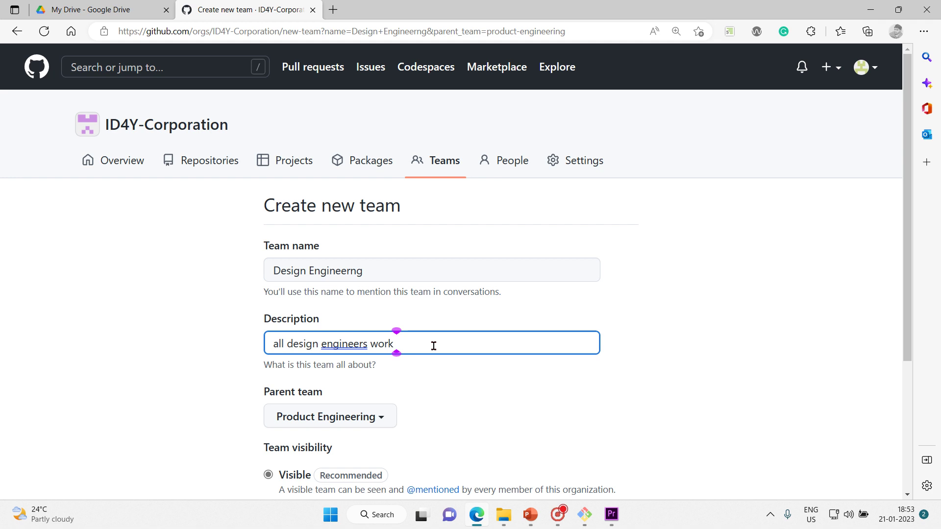
type(" in this team")
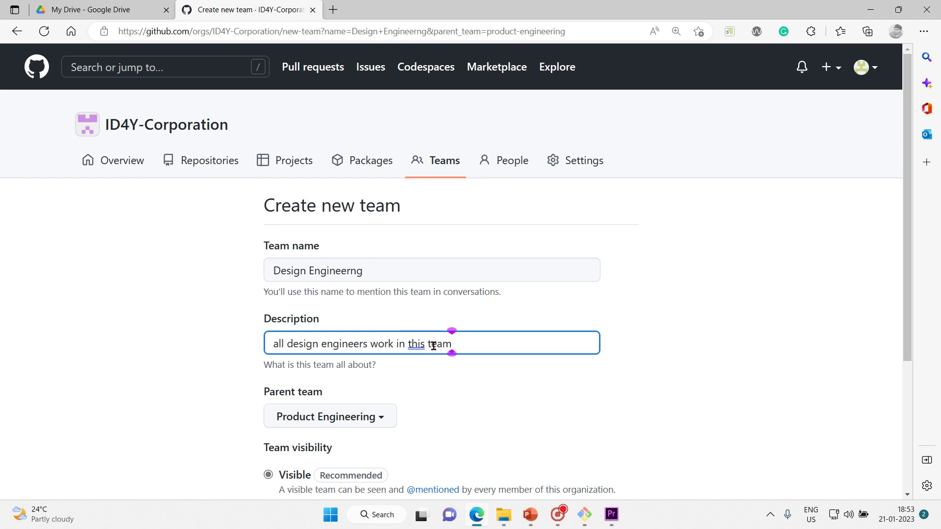
left_click(663, 396)
scroll(663, 396, "down", 4)
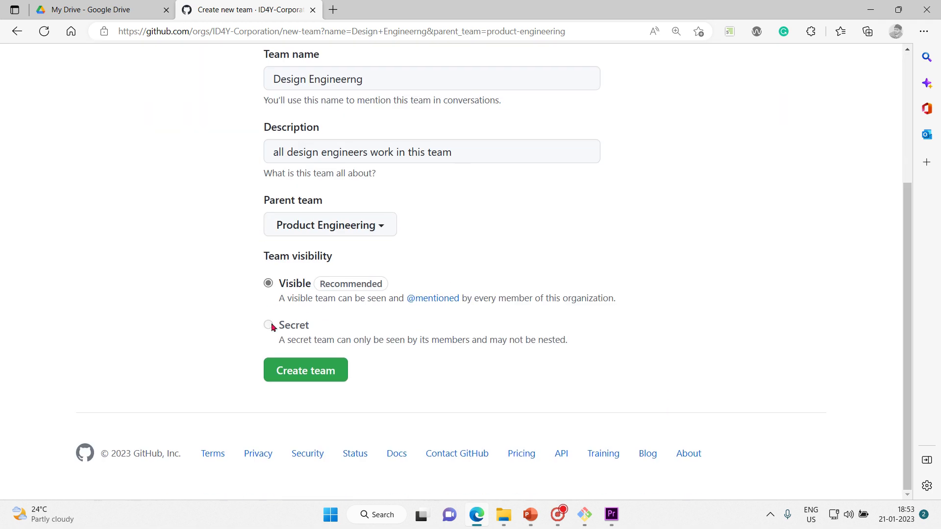
left_click(313, 373)
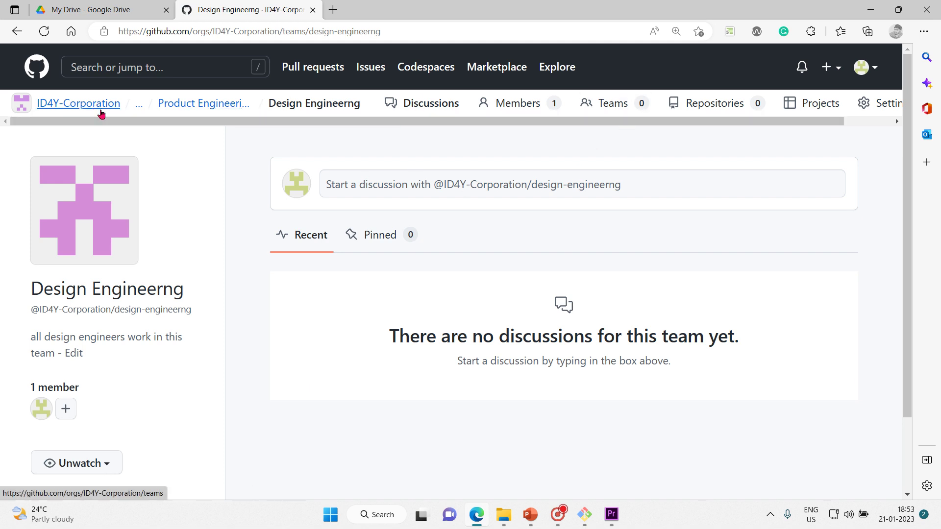
Step: Expand the '...' breadcrumb to reveal Employees and Product Engineering above Design Engineerng
left_click(139, 109)
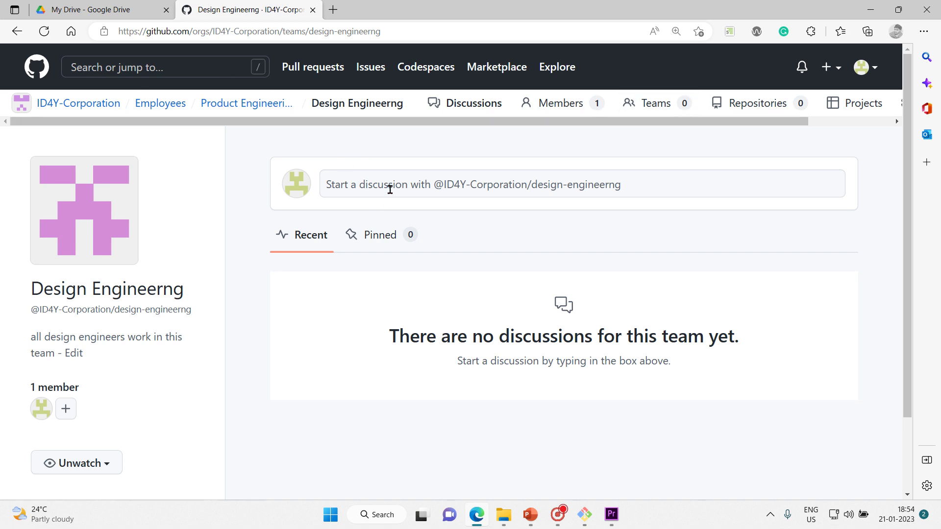
Step: From Design Engineerng's Teams tab, add a new child team named 'Application Engineering'
left_click(667, 103)
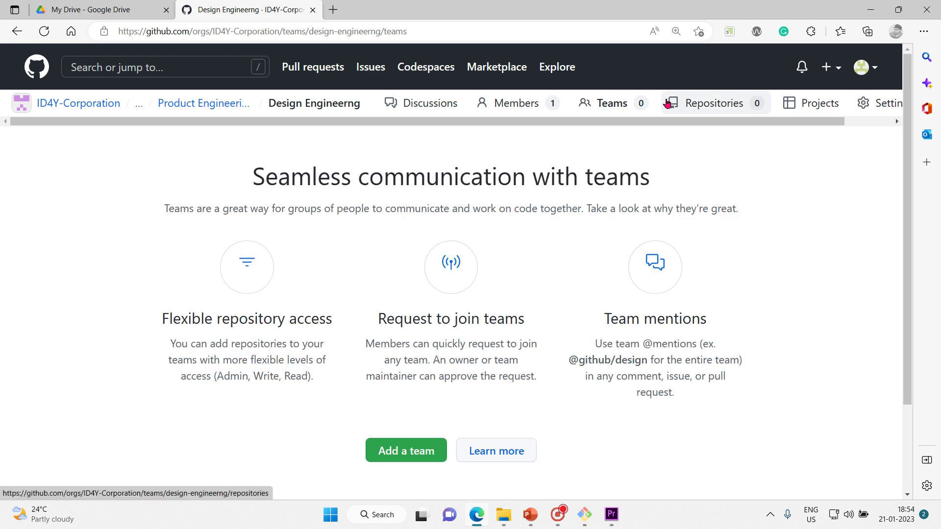
left_click(418, 451)
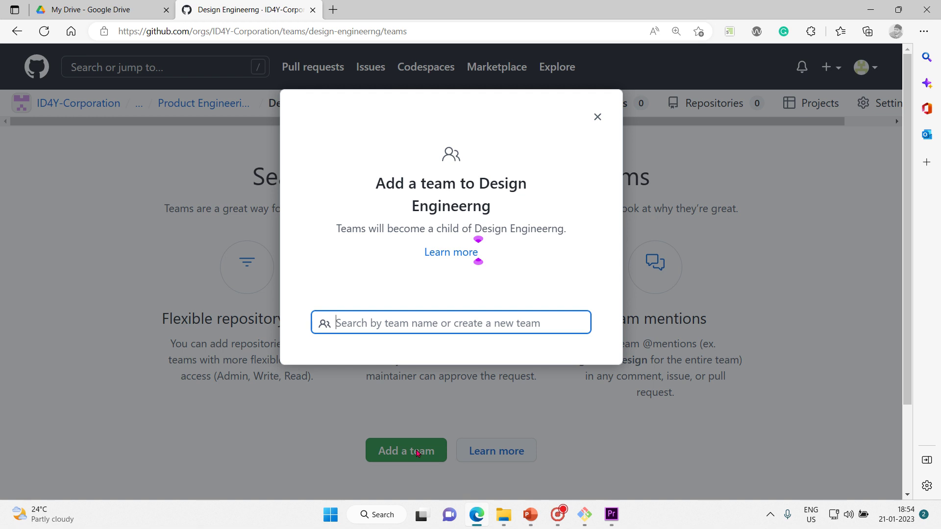
type("Application")
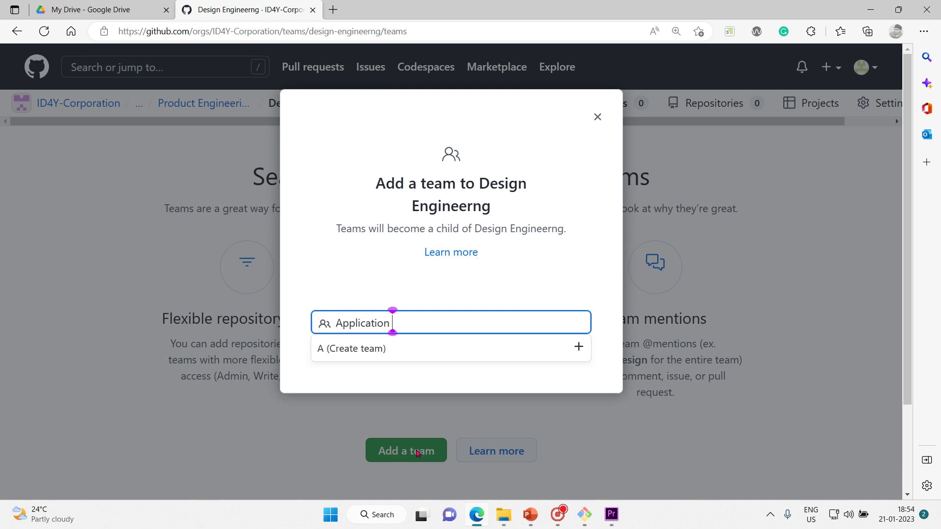
type(" Engineering")
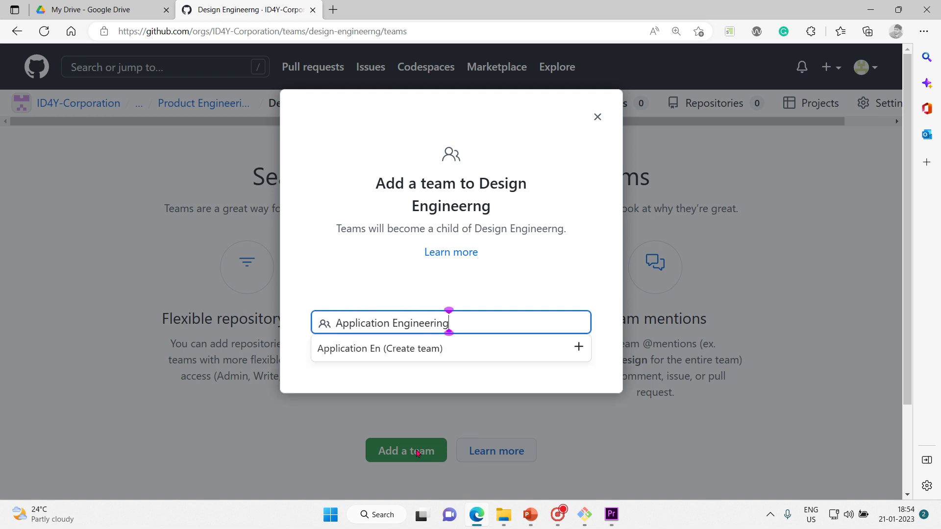
left_click(406, 349)
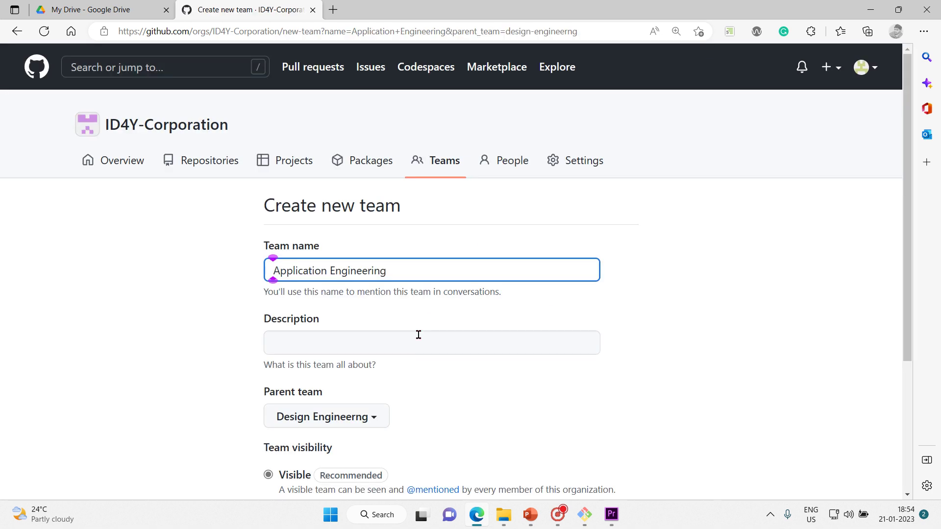
Step: Enter the team description 'all application engineers work in this team'
left_click(418, 336)
type("al")
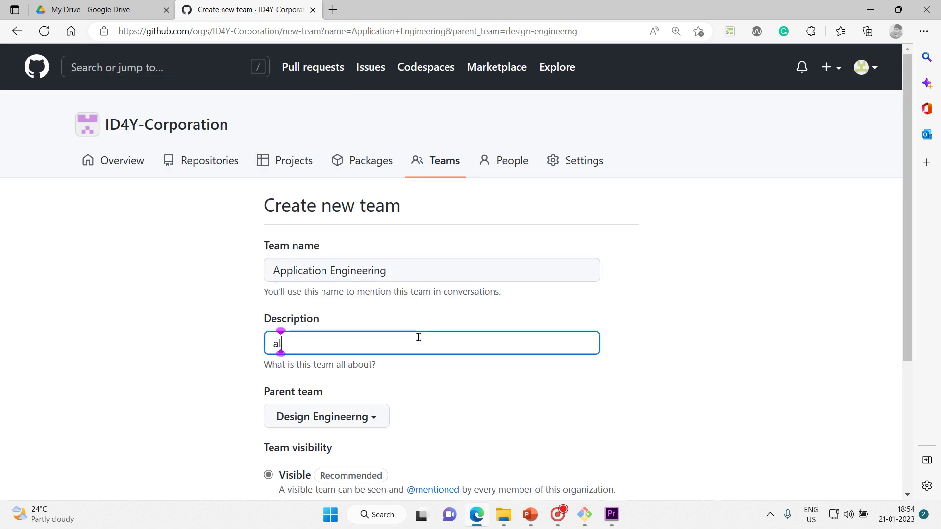
type("l aplicatio")
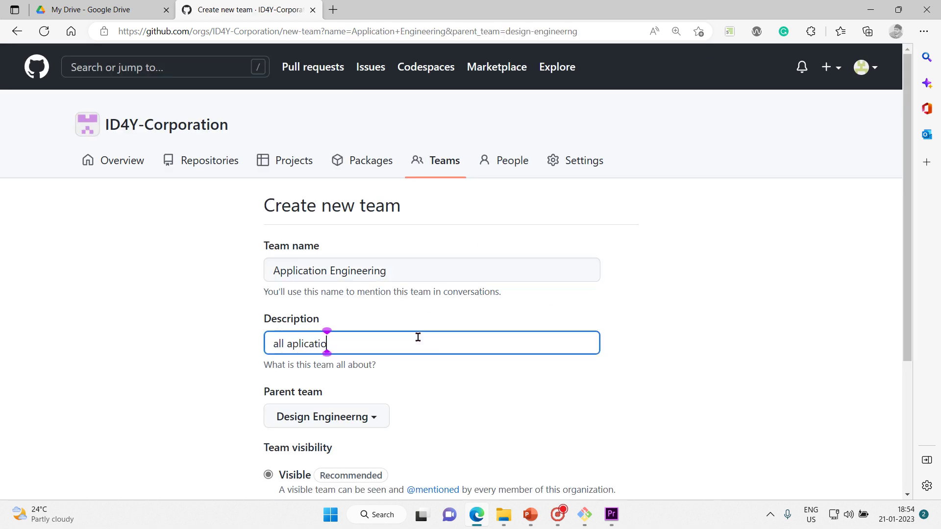
type("n")
key("BackSpace")
key("BackSpace")
key("BackSpace")
key("BackSpace")
key("BackSpace")
key("BackSpace")
key("BackSpace")
key("BackSpace")
key("BackSpace")
type("plica")
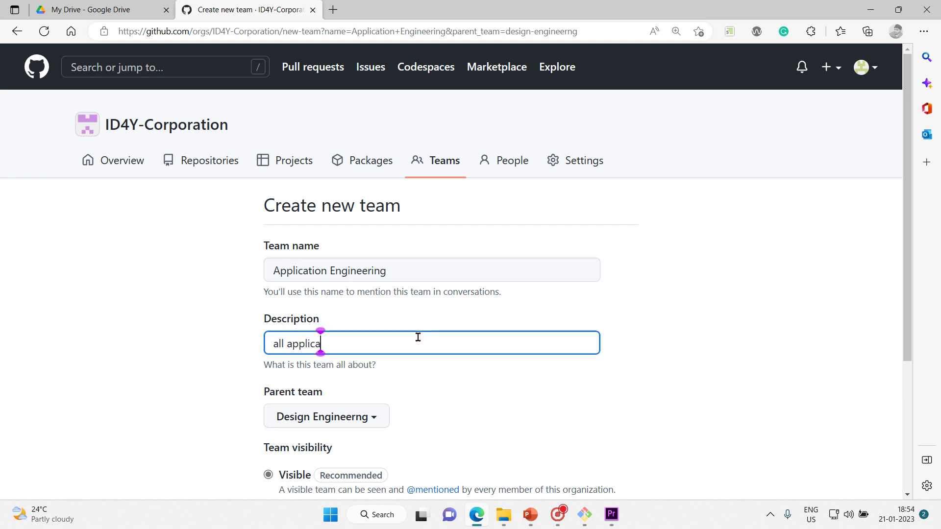
type("tion engi")
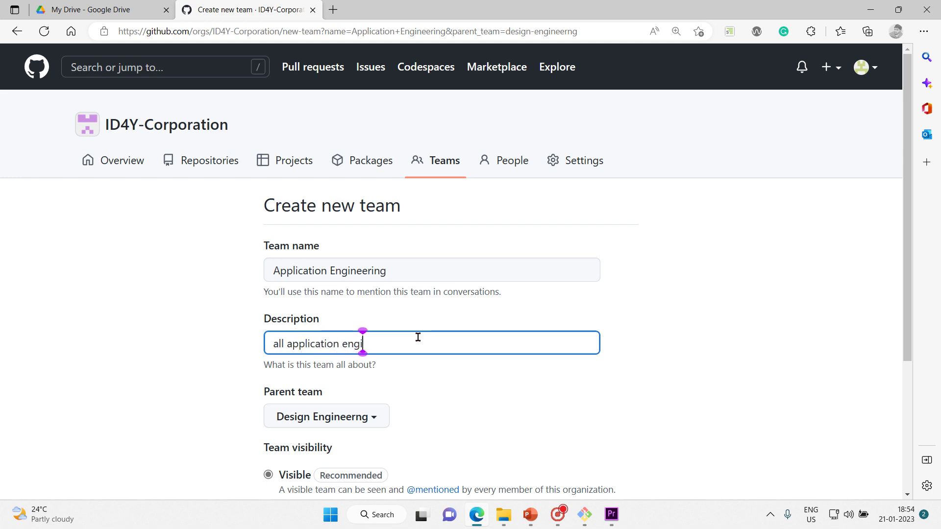
type("neers wor")
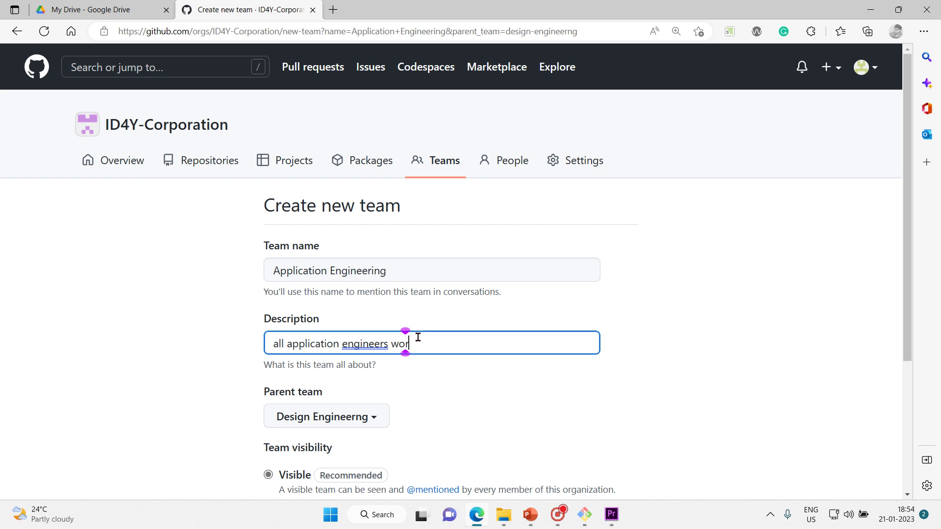
type("k in this team")
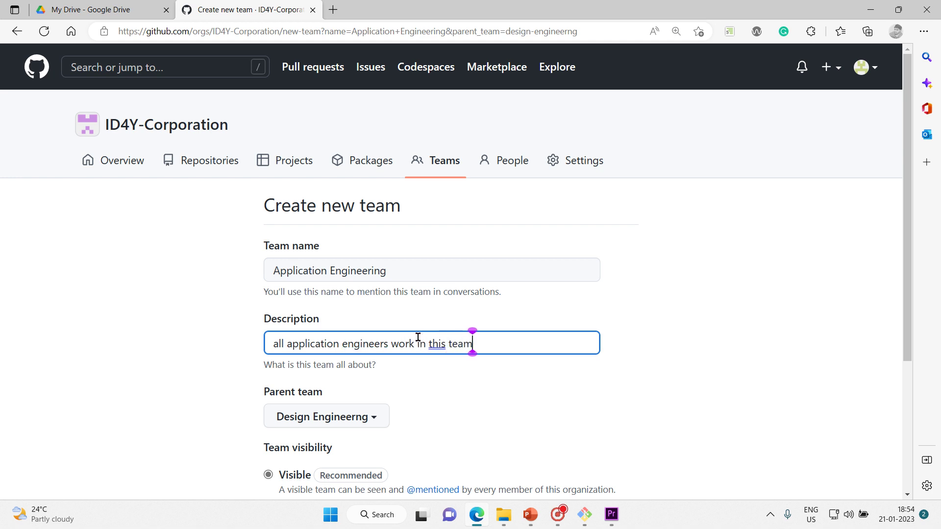
Step: Keep Design Engineerng as the parent team and create Application Engineering
scroll(900, 343, "down", 1)
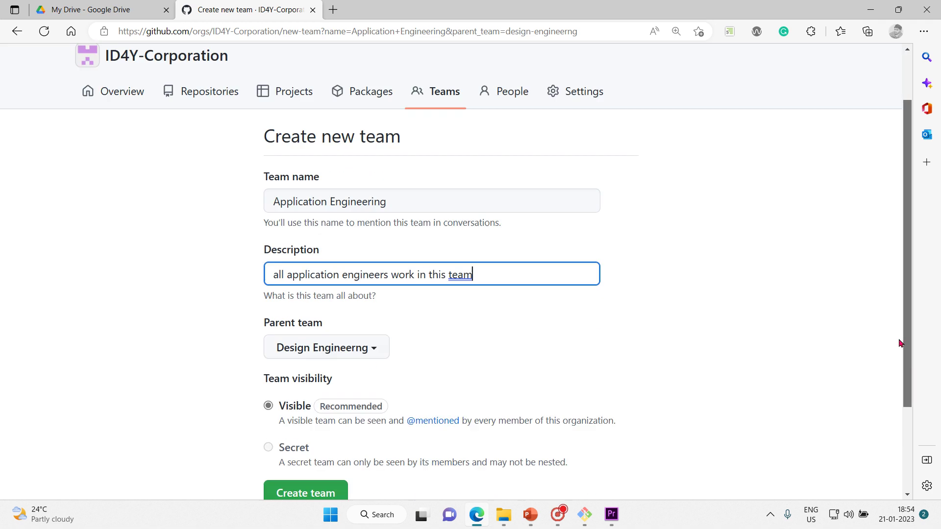
left_click_drag(899, 343, 900, 350)
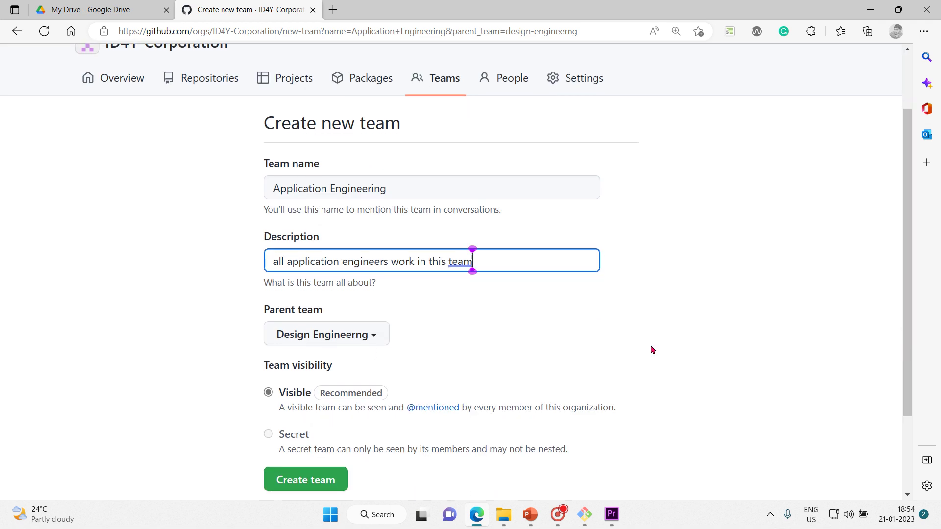
left_click(382, 331)
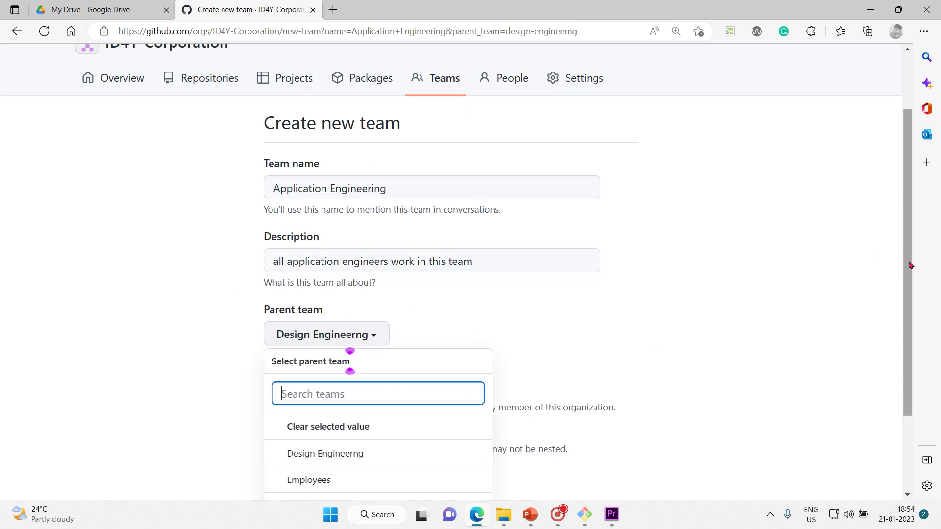
scroll(911, 265, "down", 2)
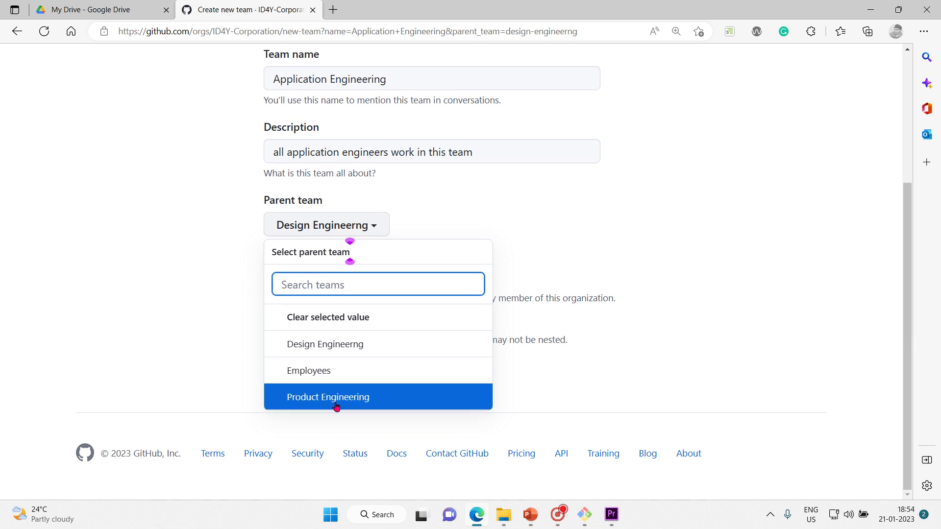
left_click(677, 226)
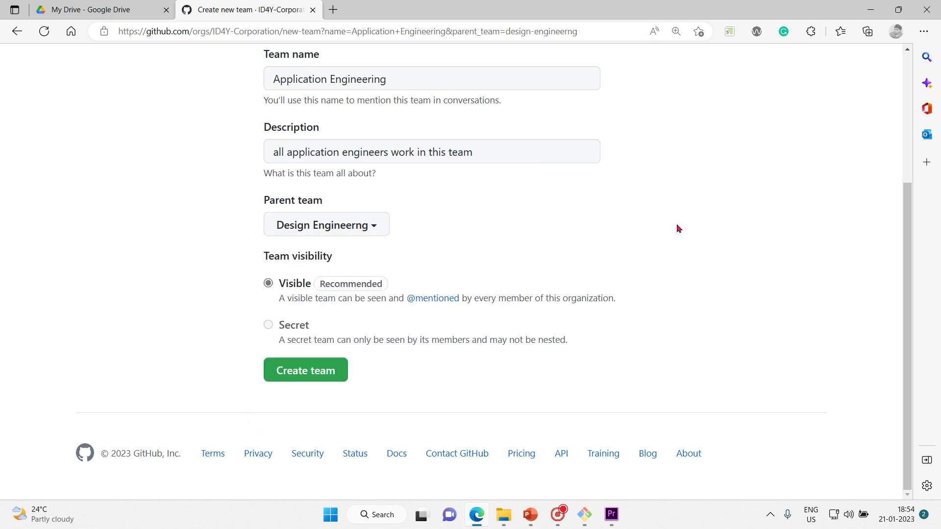
left_click(316, 371)
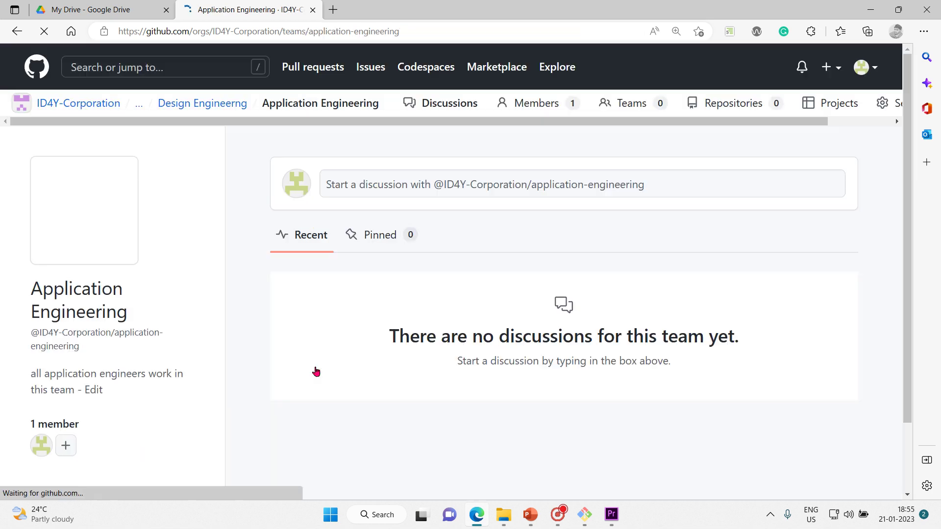
Step: Expand the parent-team breadcrumb and open Application Engineering's child teams page
left_click(139, 108)
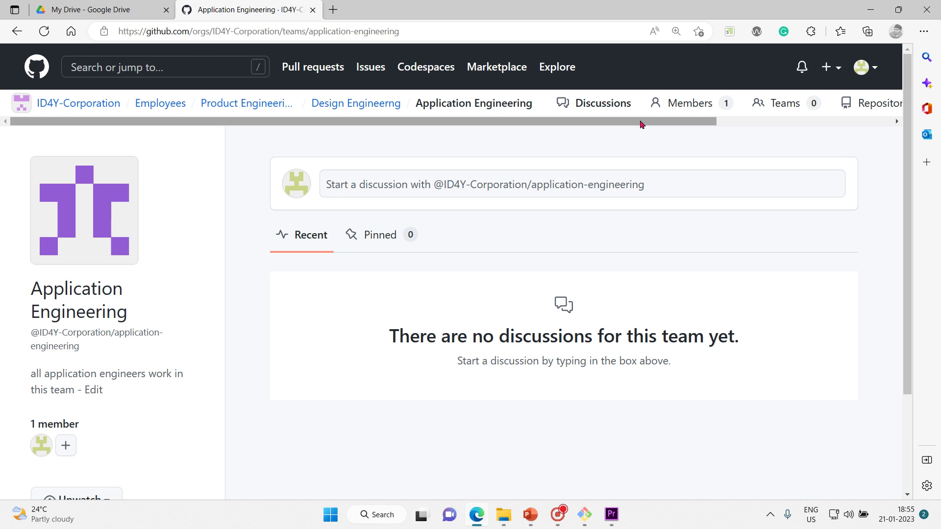
left_click(784, 102)
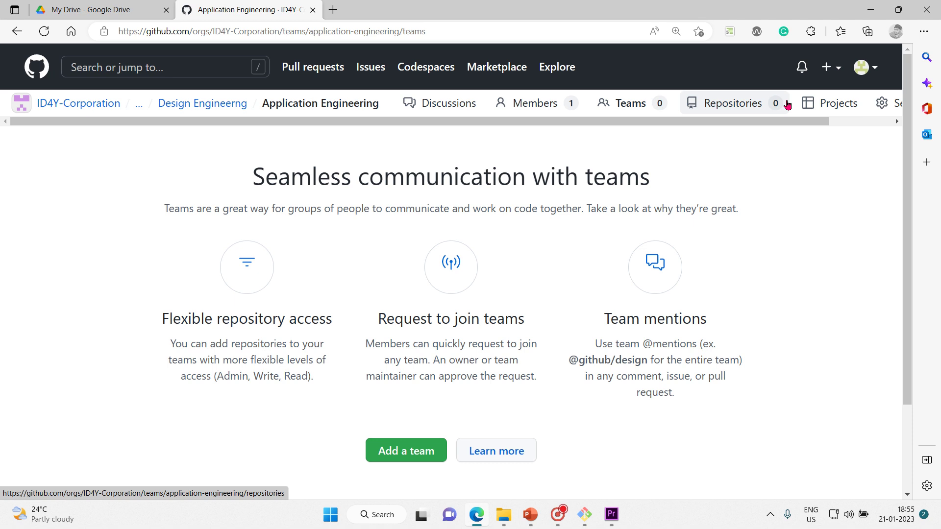
Step: Start a new child team named 'Validation Engineering' under Application Engineering
left_click(394, 456)
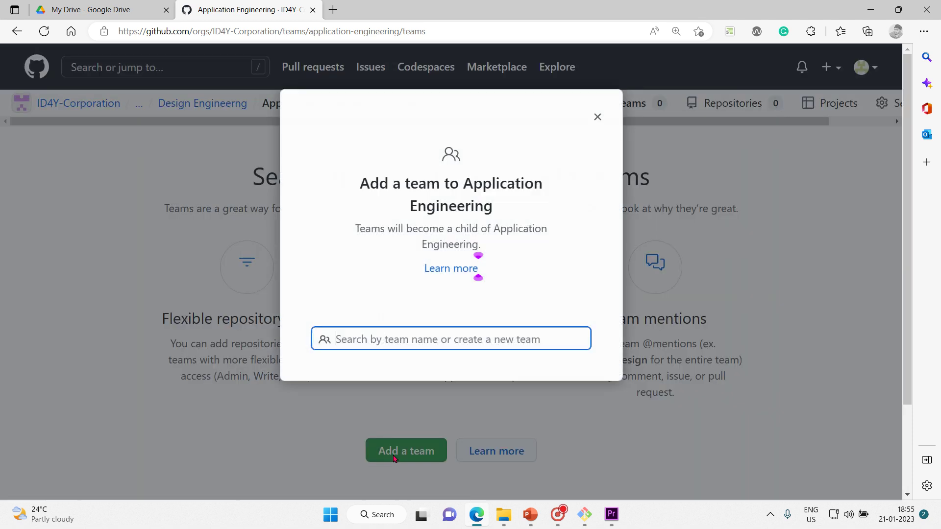
type("Valid")
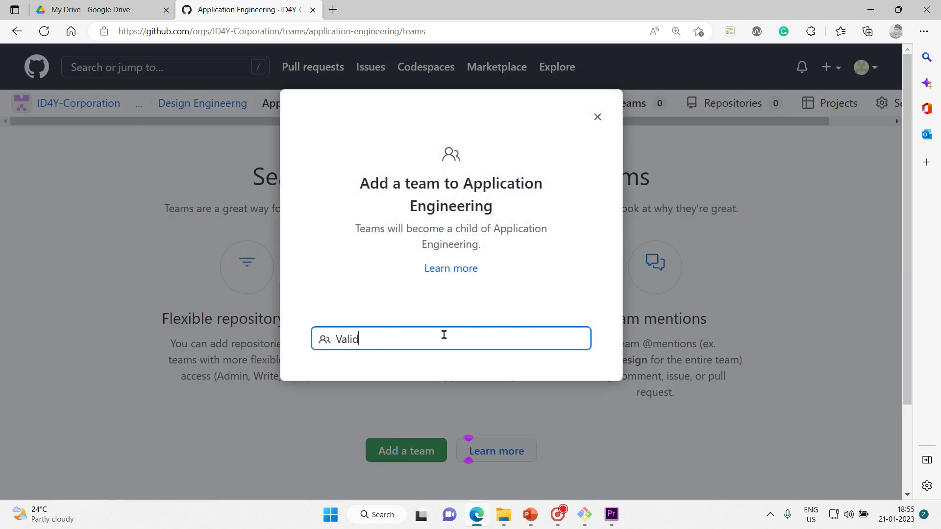
type("ation Engineering")
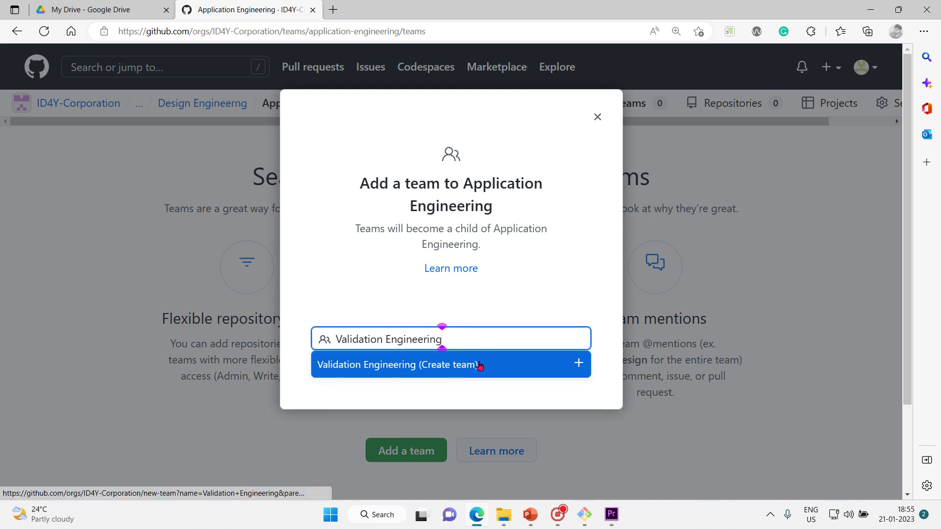
left_click(557, 370)
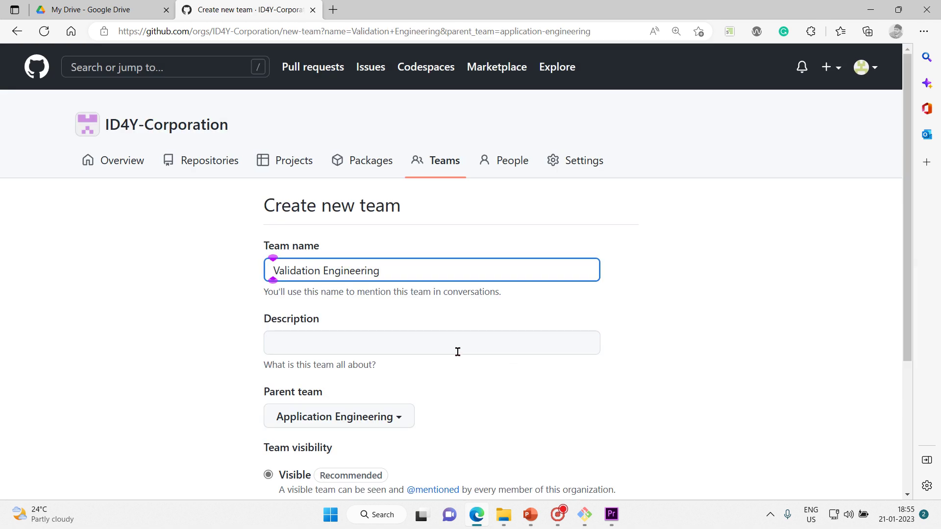
Step: Describe it as 'all the validation engineers' and create the team
left_click(457, 351)
type("all the validations")
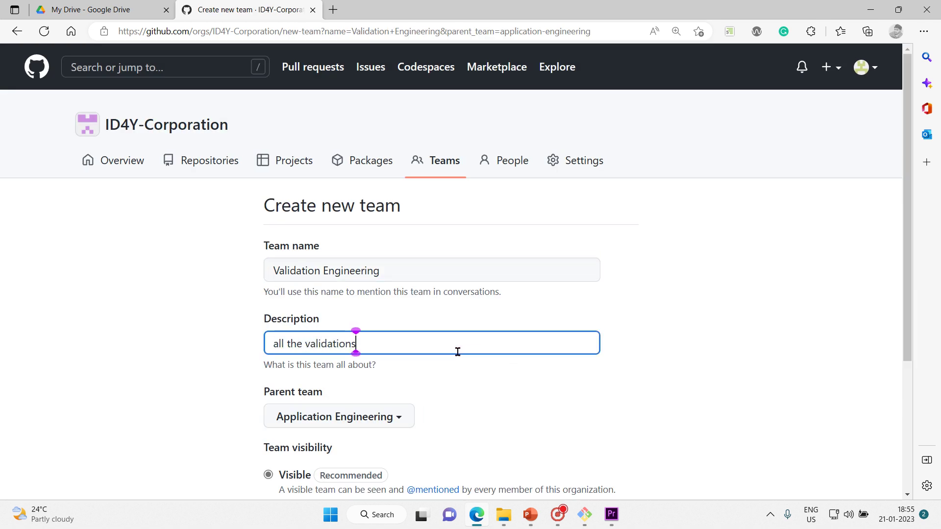
key("BackSpace")
type("engineers")
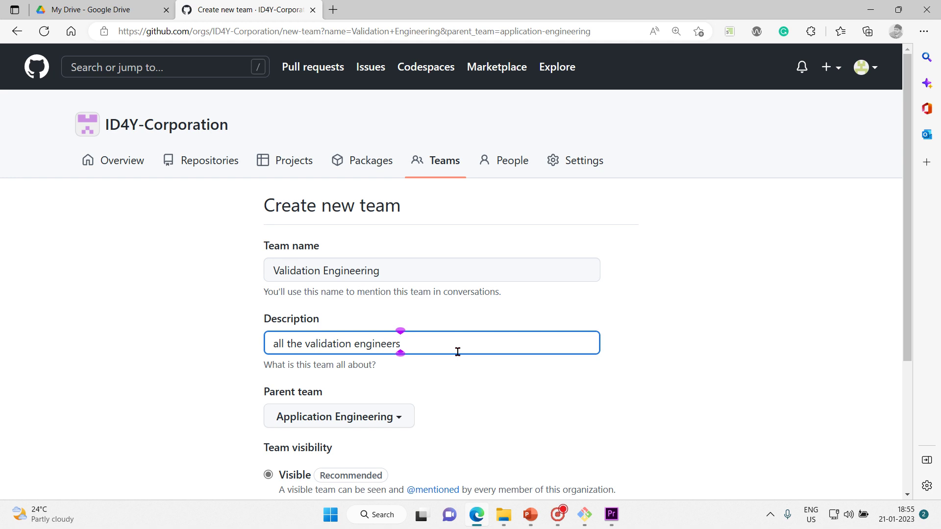
left_click_drag(911, 289, 924, 373)
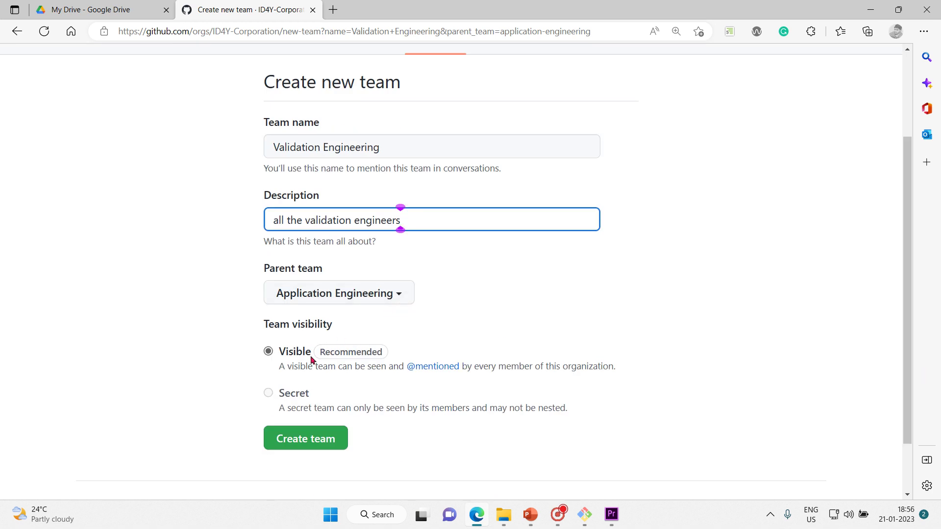
left_click(316, 437)
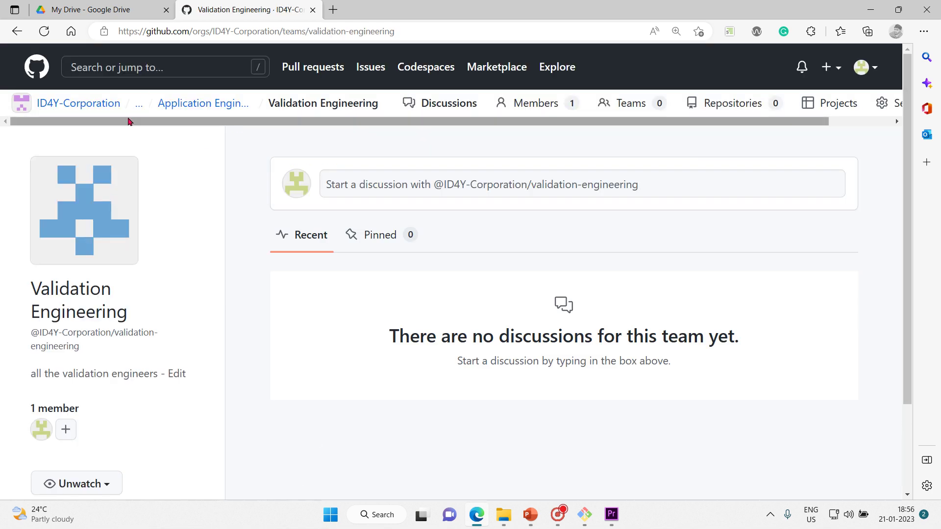
Step: Expand the breadcrumb and open Validation Engineering's empty child teams page
left_click(139, 109)
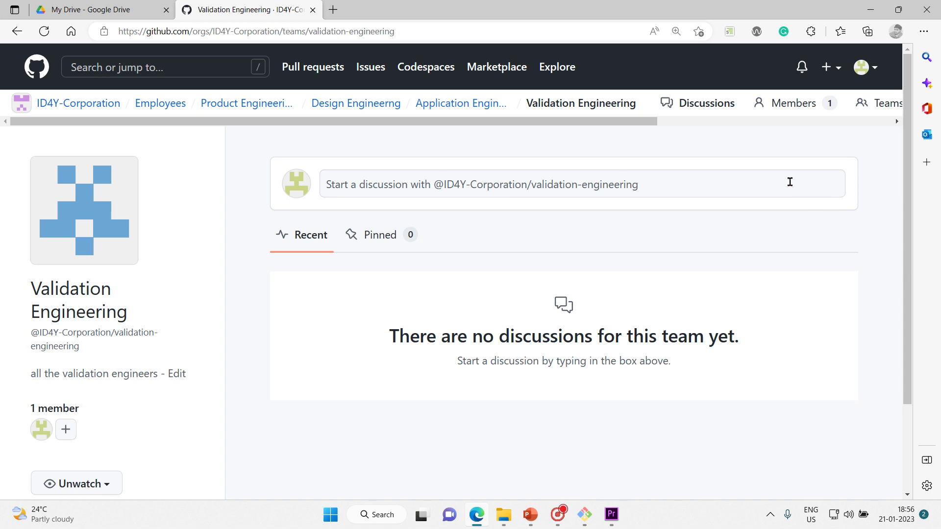
left_click(877, 105)
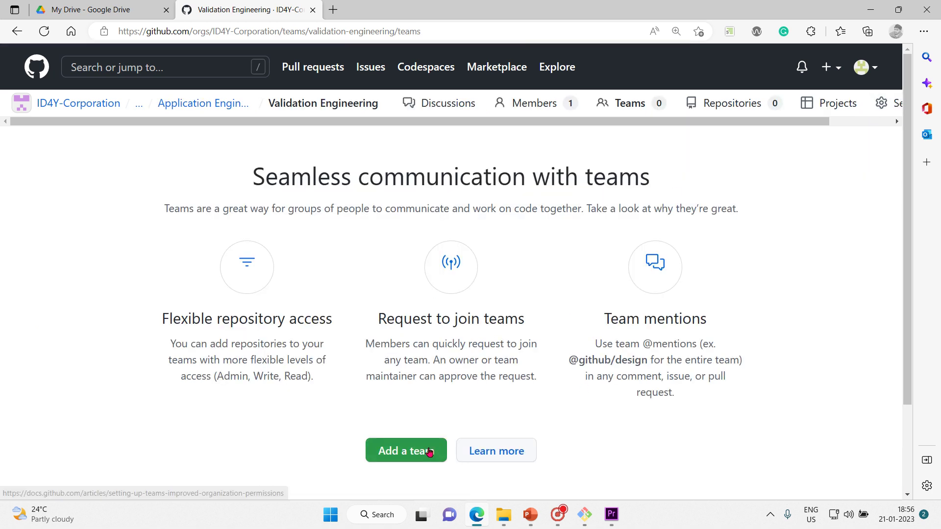
Step: Start a child team of Validation Engineering named 'Engineering Data science'
left_click(431, 450)
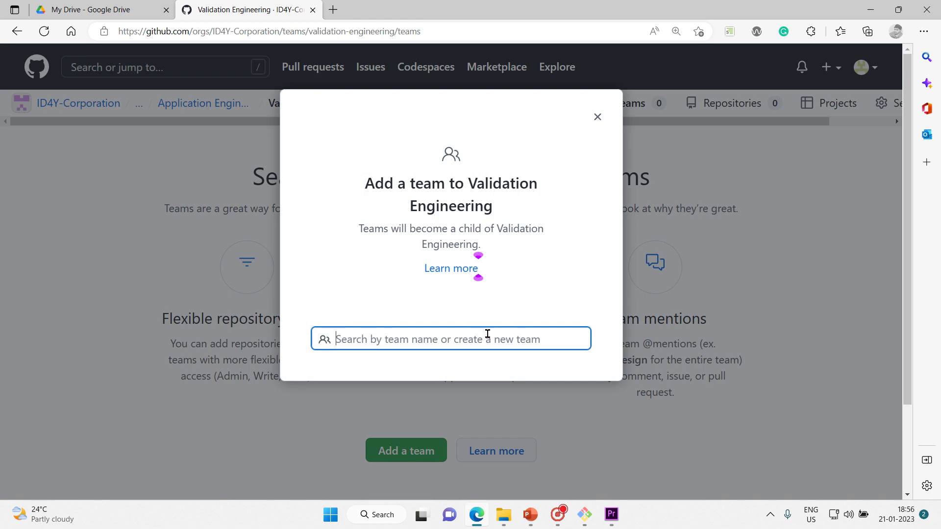
type("Data sc")
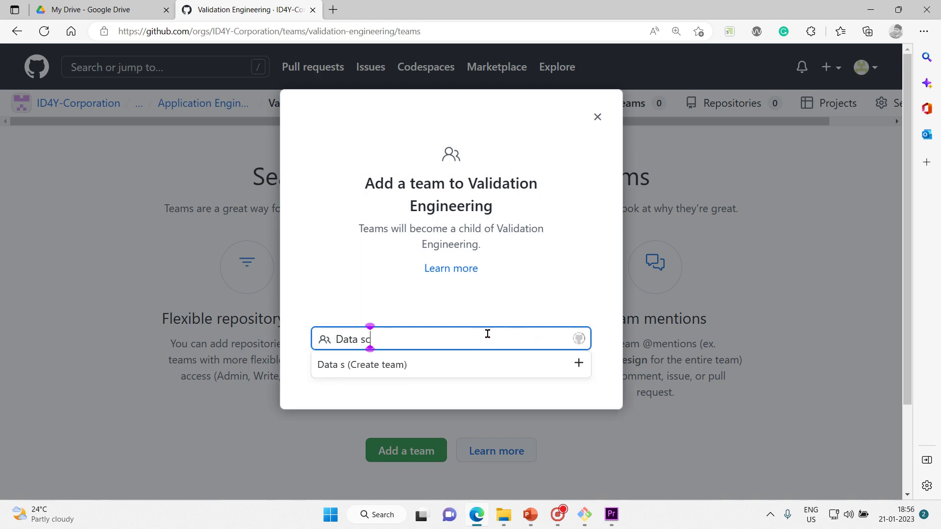
key("BackSpace")
key("BackSpace")
key("BackSpace")
key("BackSpace")
key("BackSpace")
key("BackSpace")
key("BackSpace")
type("En")
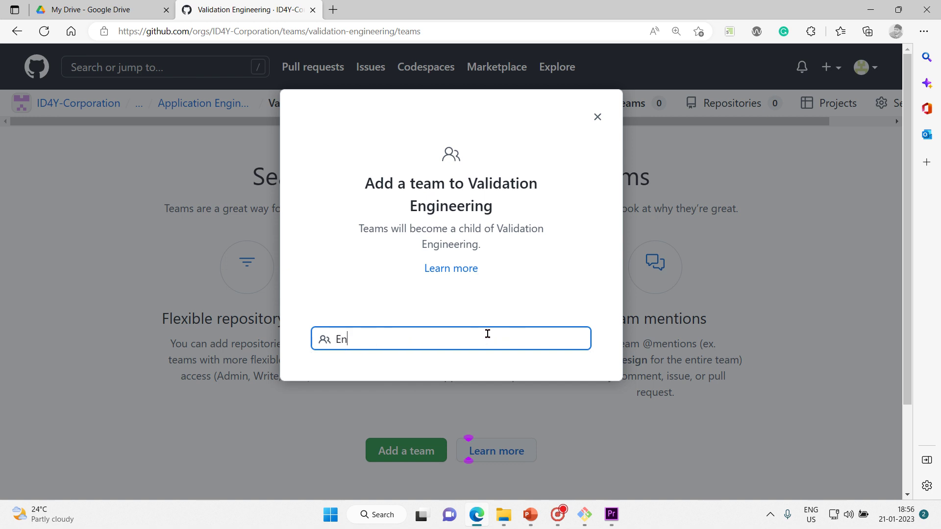
type("gineering Dat")
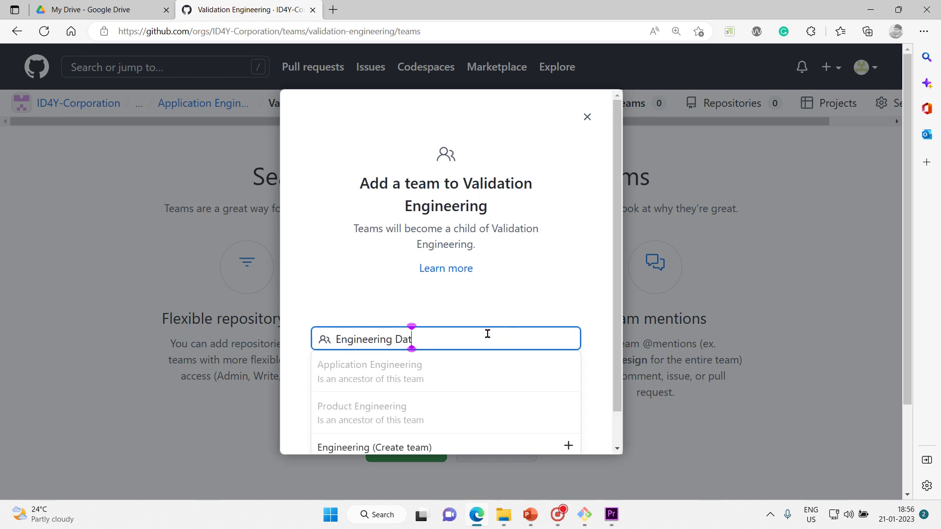
type("a scien")
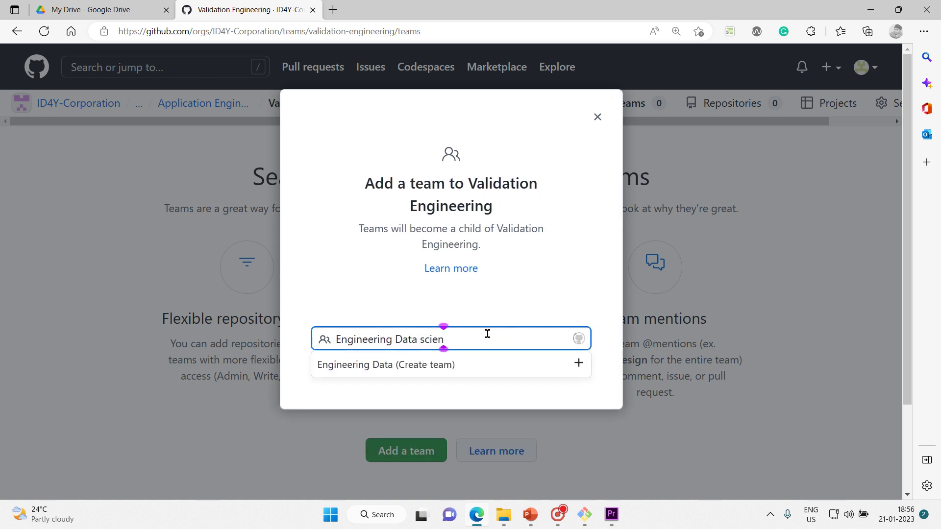
type("ce")
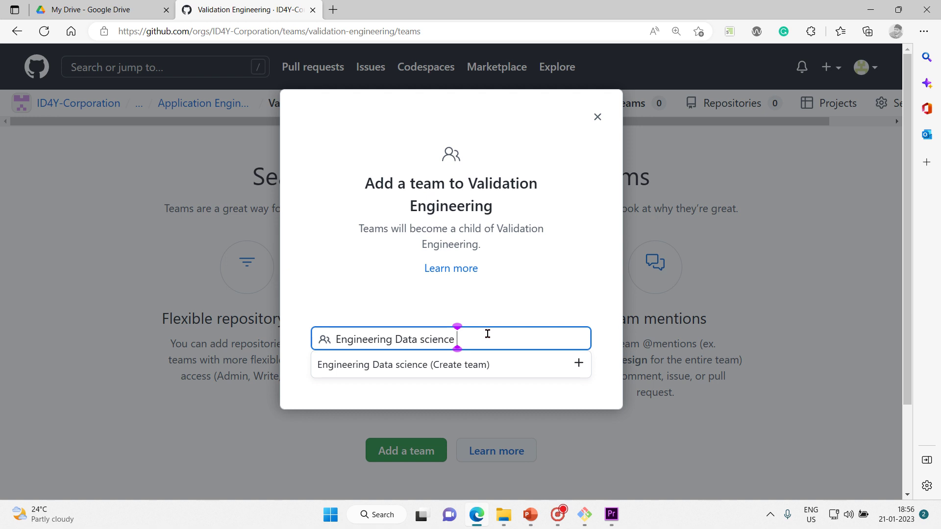
type(" teab")
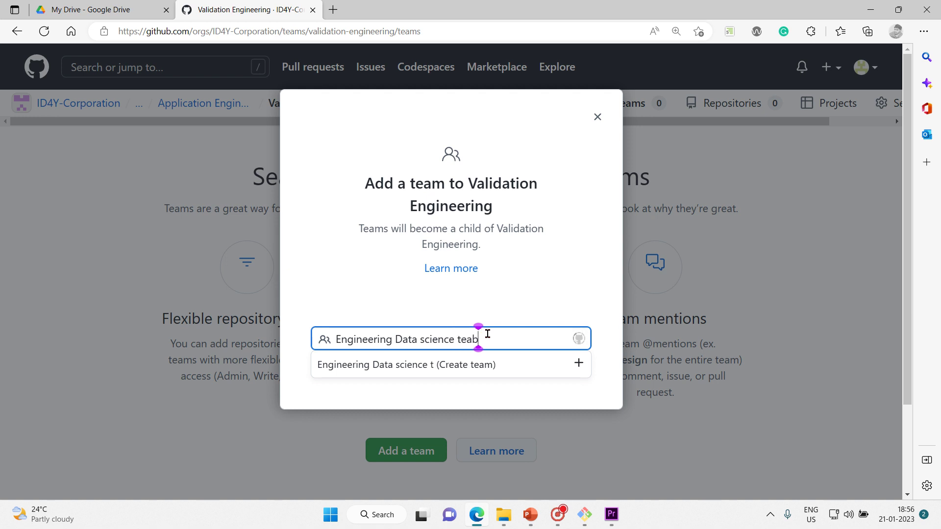
key("BackSpace")
key("BackSpace")
key("BackSpace")
key("BackSpace")
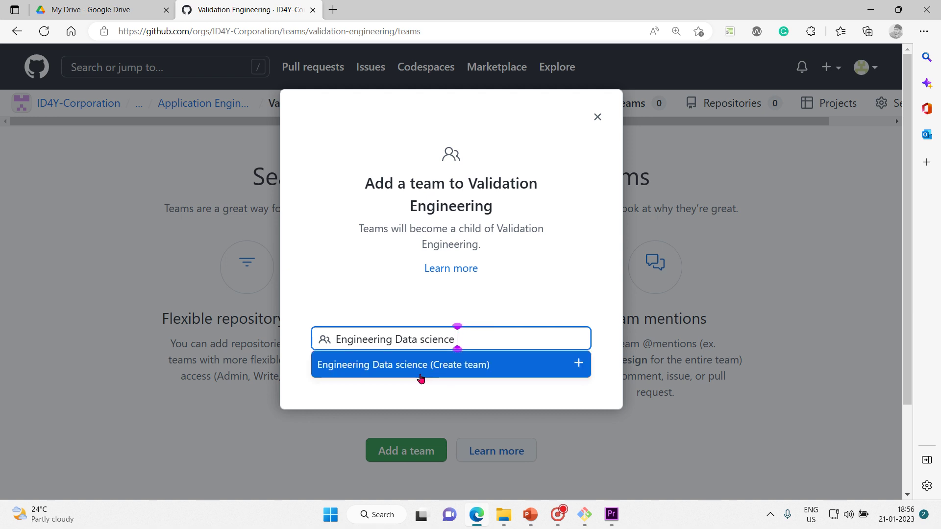
left_click(419, 375)
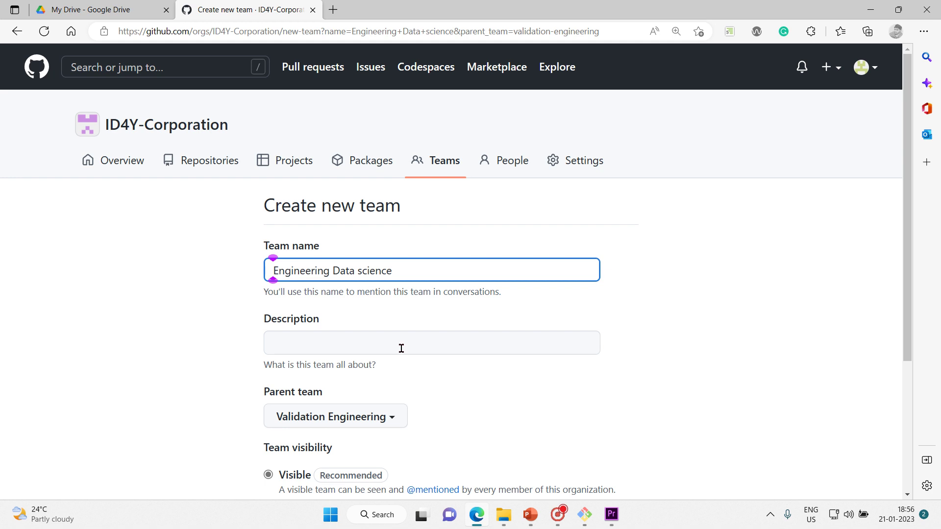
Step: Describe it as 'all AI scientists and data scientists are here' and create it
left_click(400, 348)
type("all ")
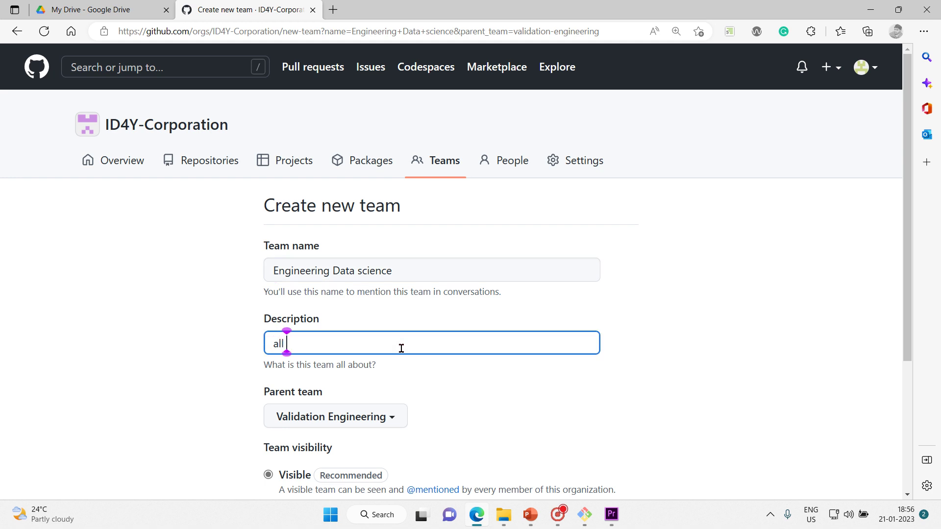
type("Al scientis")
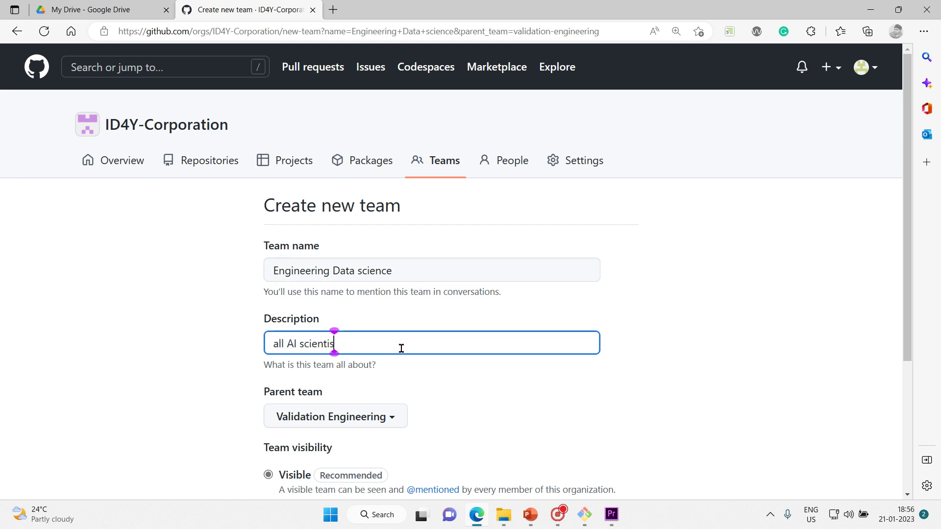
type("ts and d")
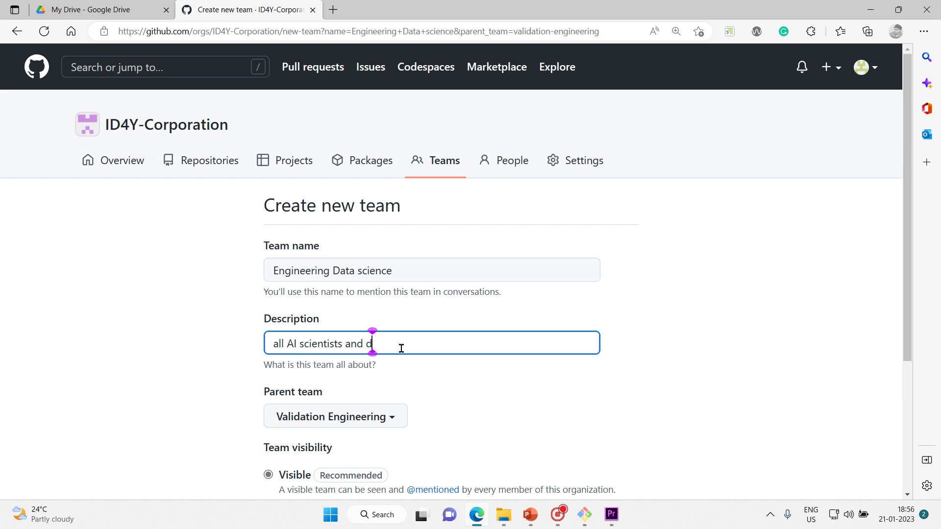
type("ata scientis")
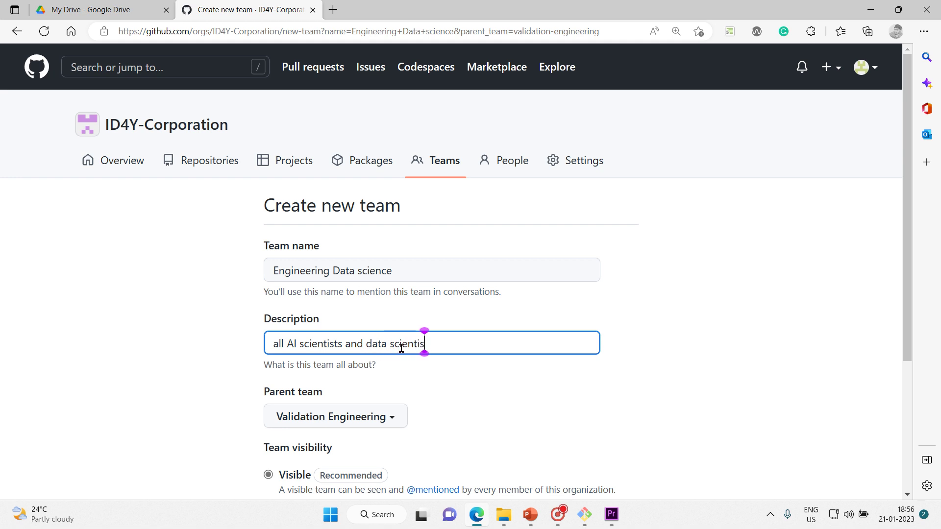
type("ts are here")
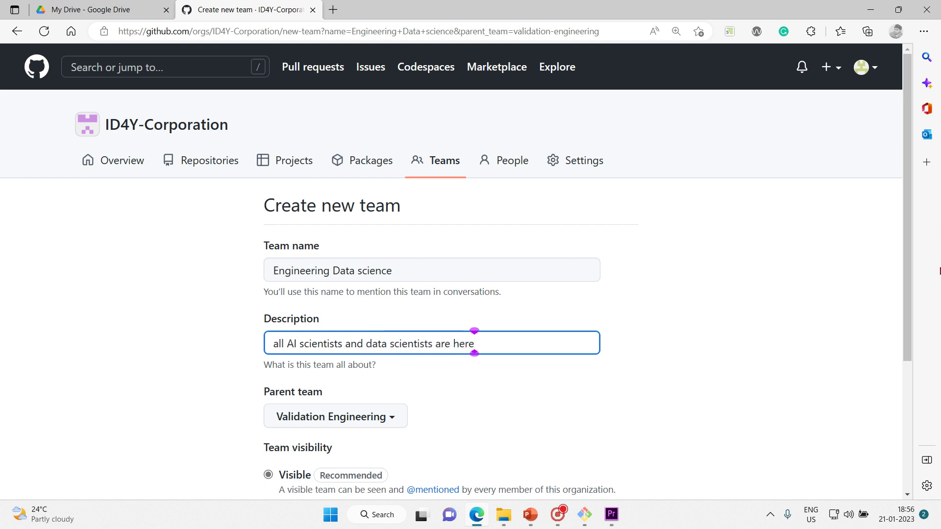
scroll(907, 205, "down", 2)
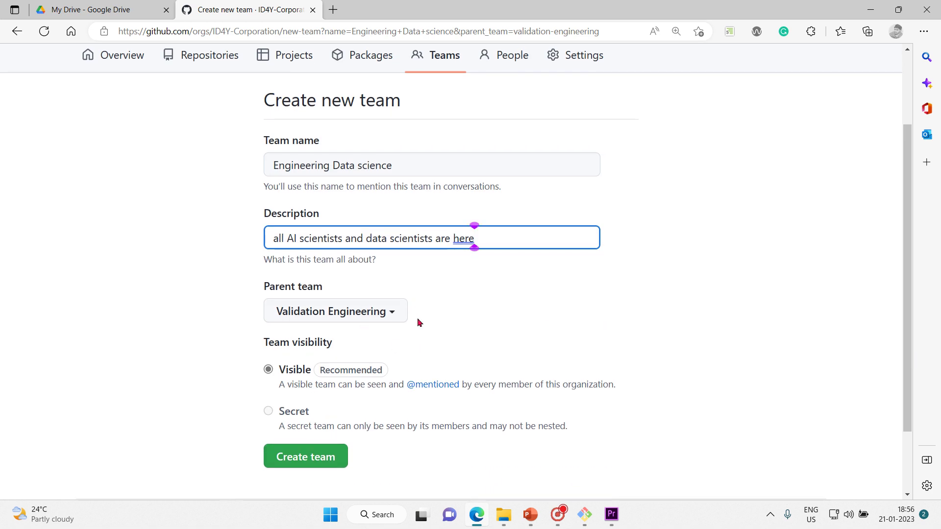
left_click(327, 463)
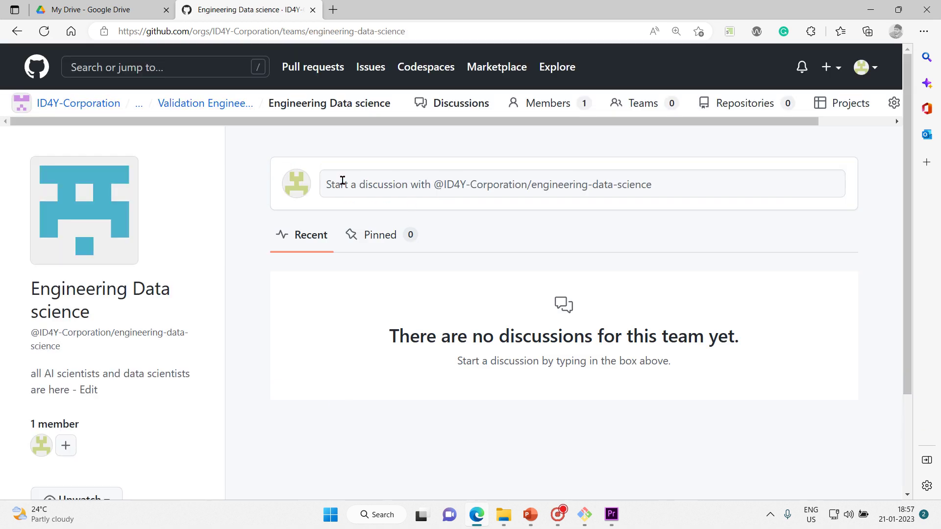
Step: Expand the parent-team breadcrumb and switch to the GitHub-Teams slide show in PowerPoint
left_click(137, 109)
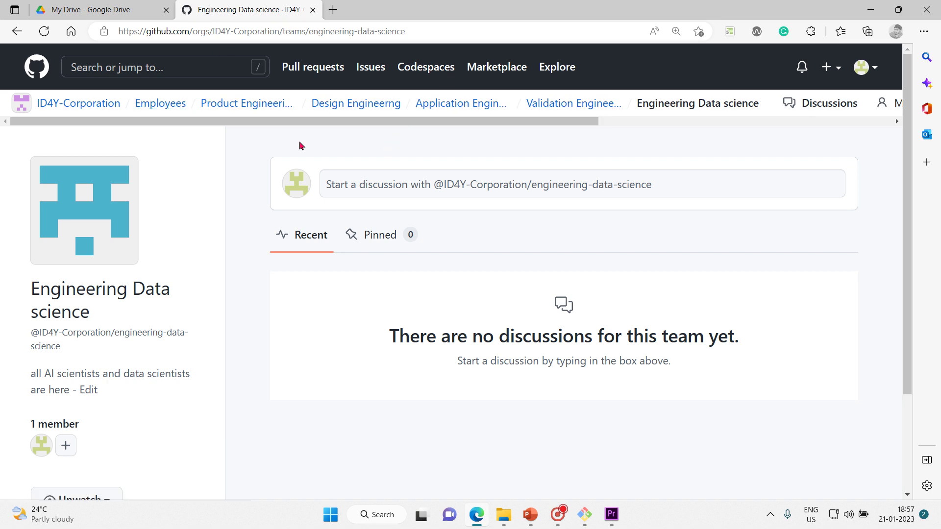
mouse_move(529, 522)
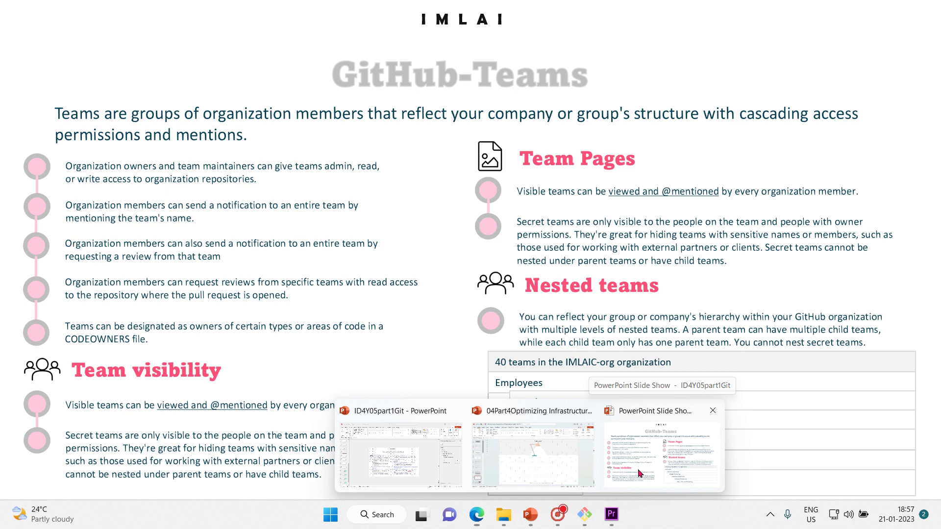
left_click(637, 468)
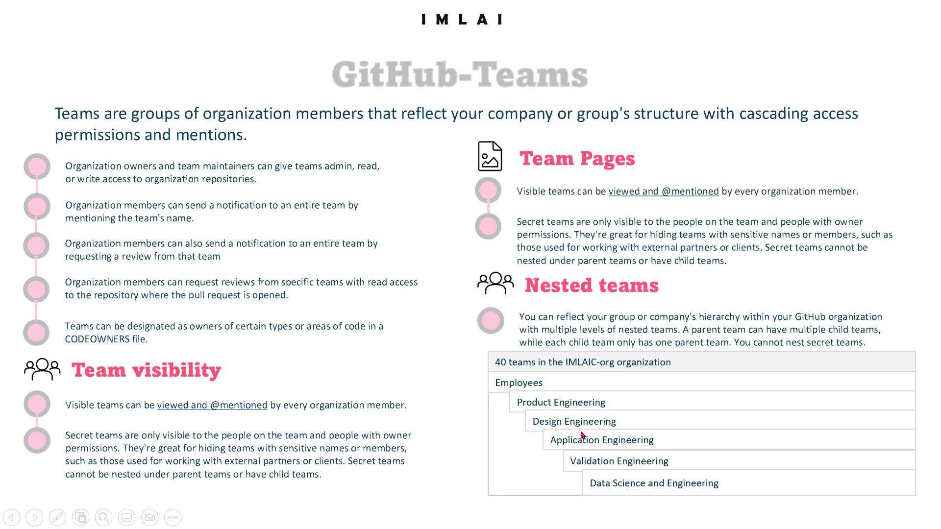
Step: Leave the slide show and return to the Engineering Data science page in Edge
key("super")
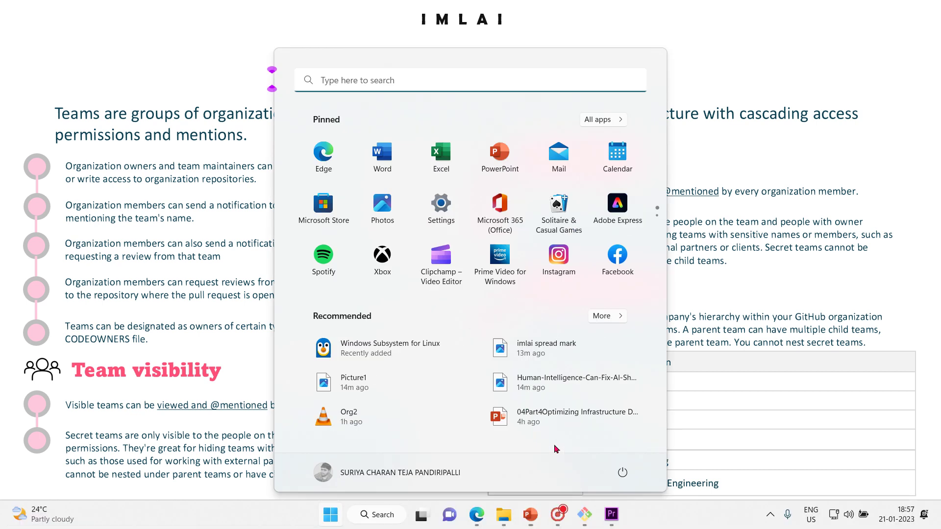
mouse_move(479, 525)
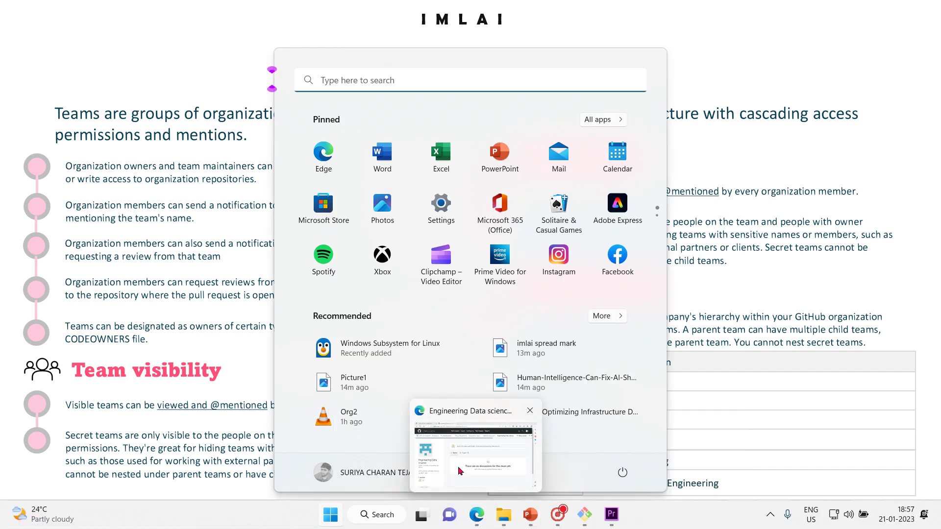
left_click(436, 448)
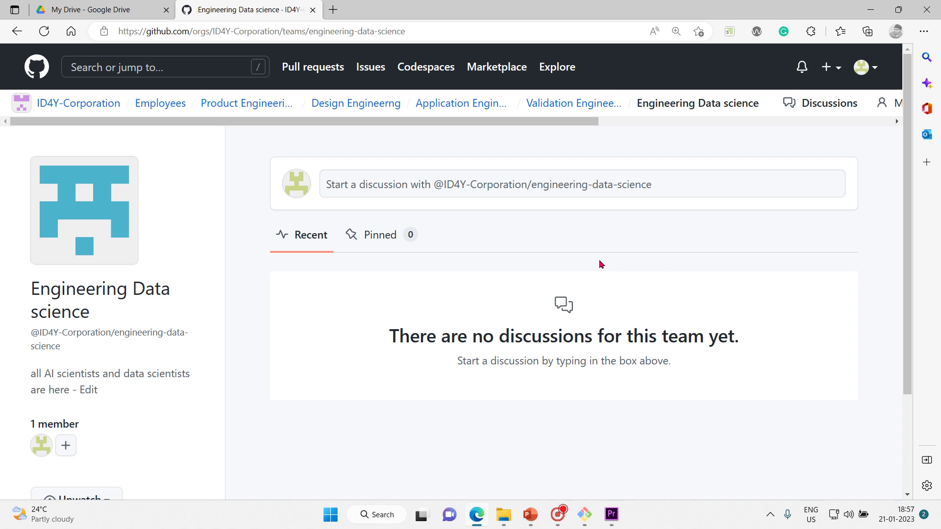
Step: Minimize and restore Edge, then open the GitHub account menu from the avatar
left_click(871, 9)
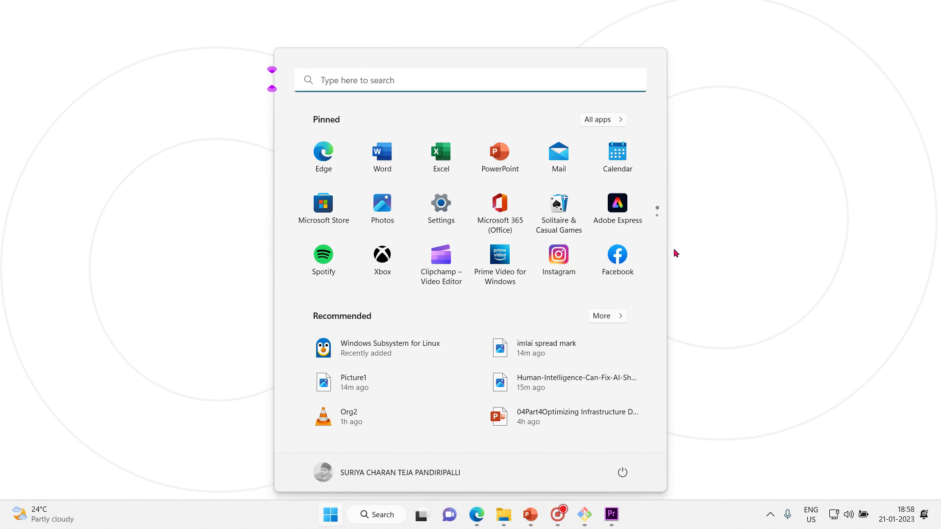
mouse_move(483, 512)
left_click(497, 481)
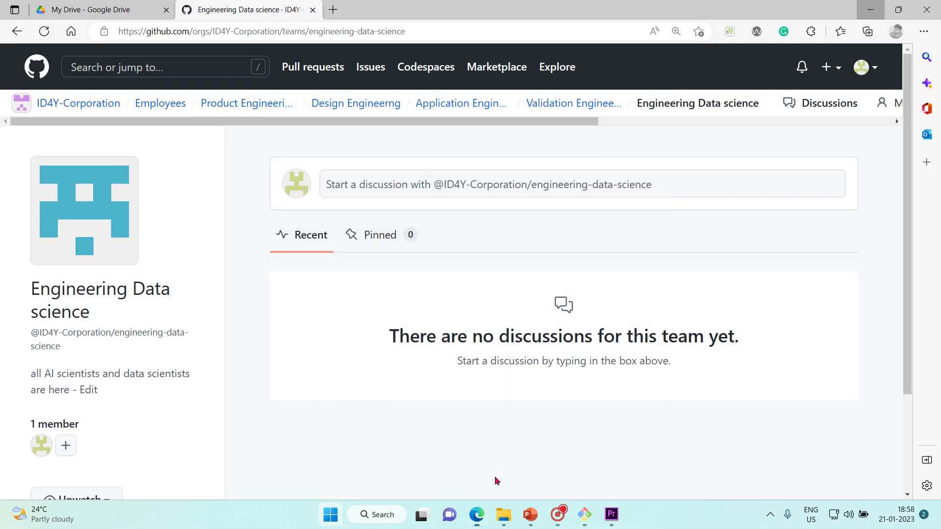
left_click(873, 68)
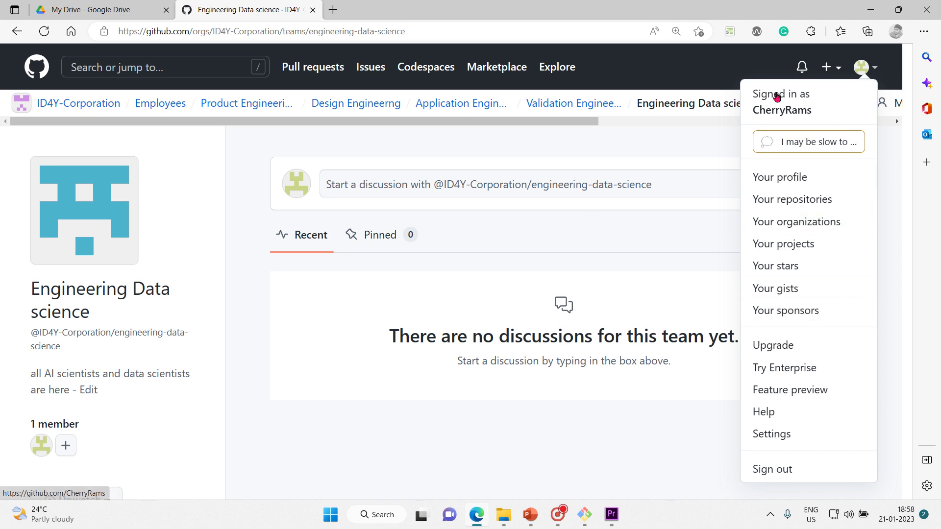
Step: Reopen the avatar menu and go to Your profile, showing FirstRepo and 8 contributions
left_click(644, 134)
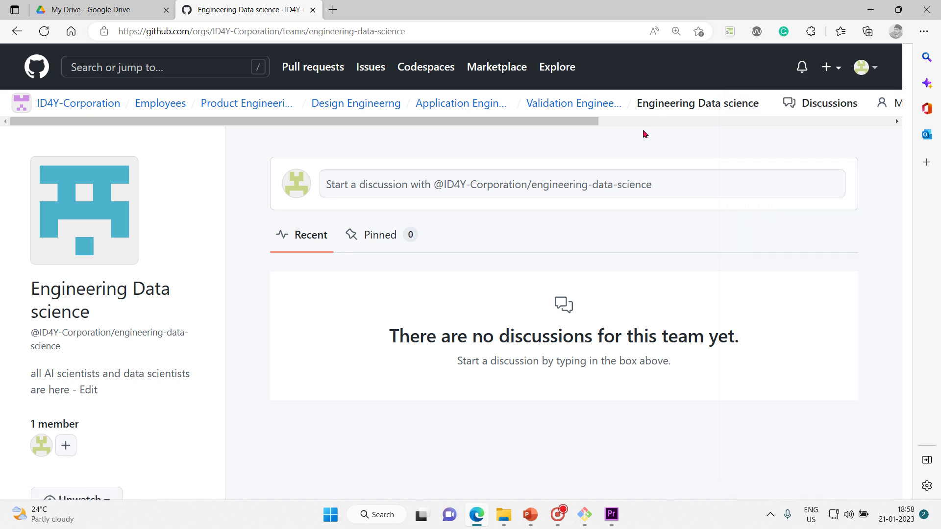
left_click(873, 69)
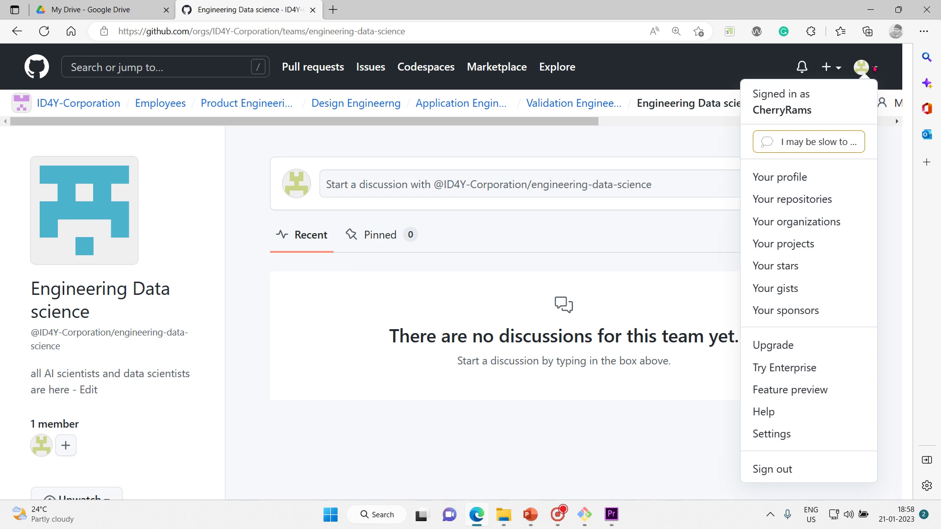
left_click(815, 174)
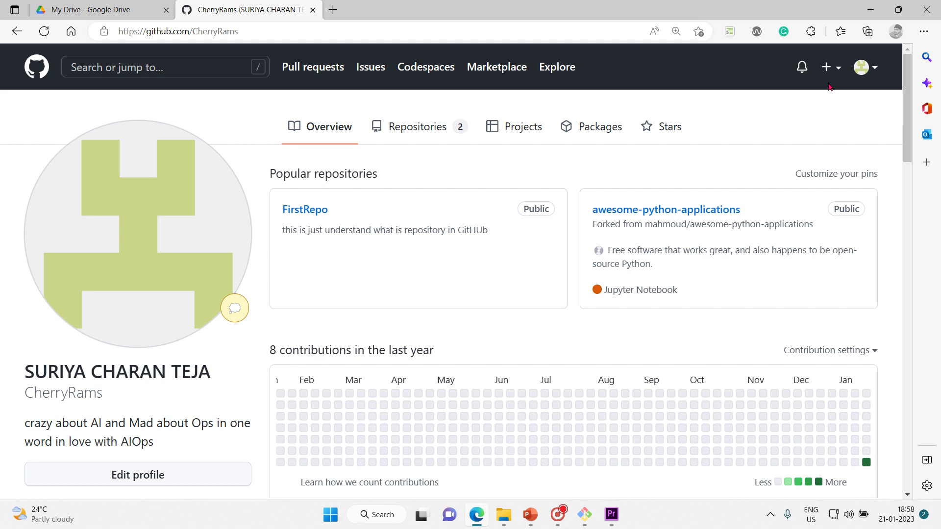
Step: Look over the + create-new options, then open the avatar account menu on the profile page
left_click(838, 71)
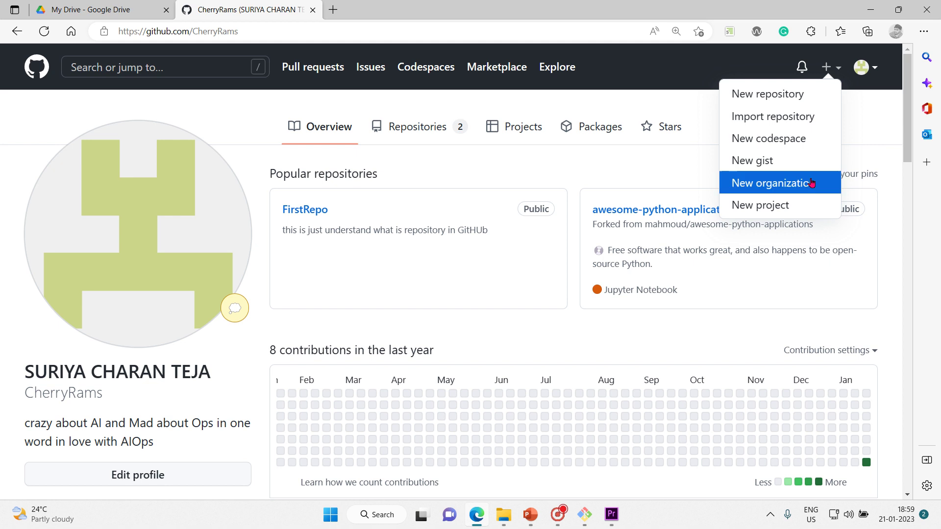
left_click(872, 70)
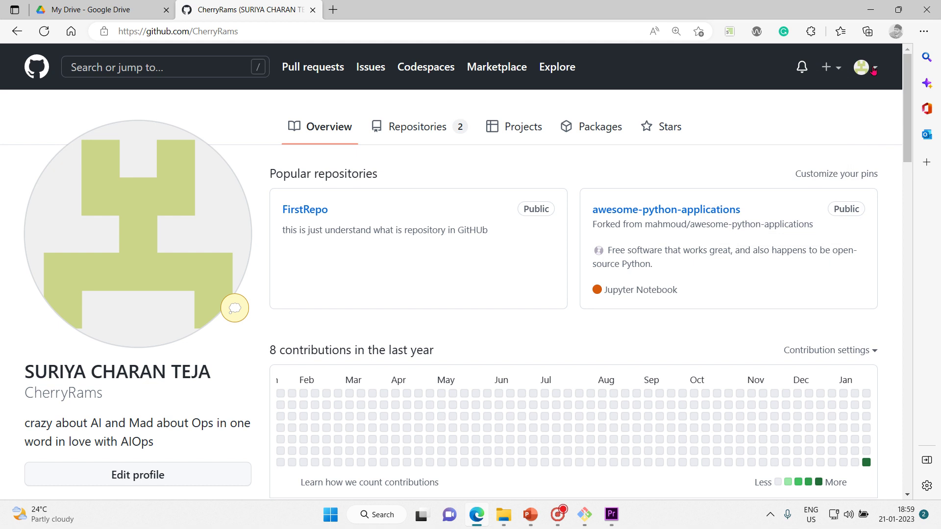
left_click(874, 70)
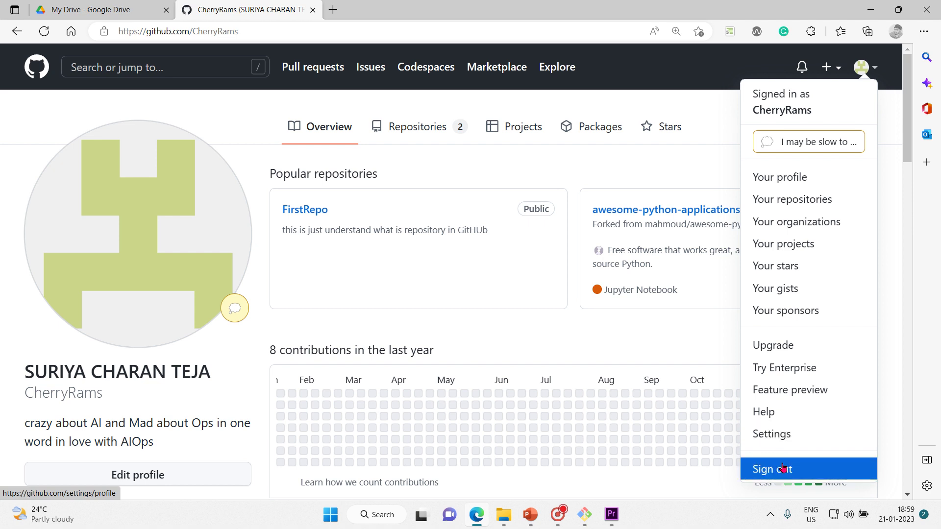
Step: Go from Settings' Public profile page to Password and authentication, showing the change-password form
left_click(799, 435)
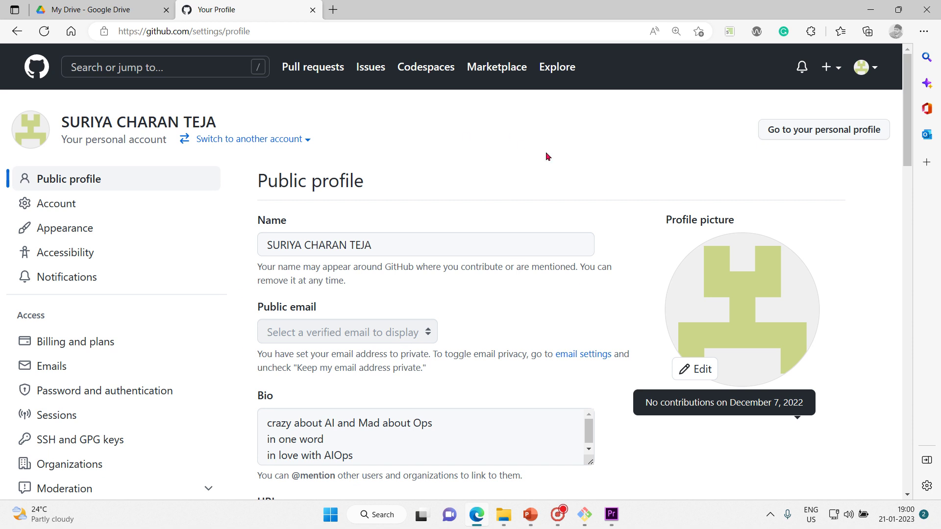
scroll(547, 155, "down", 1)
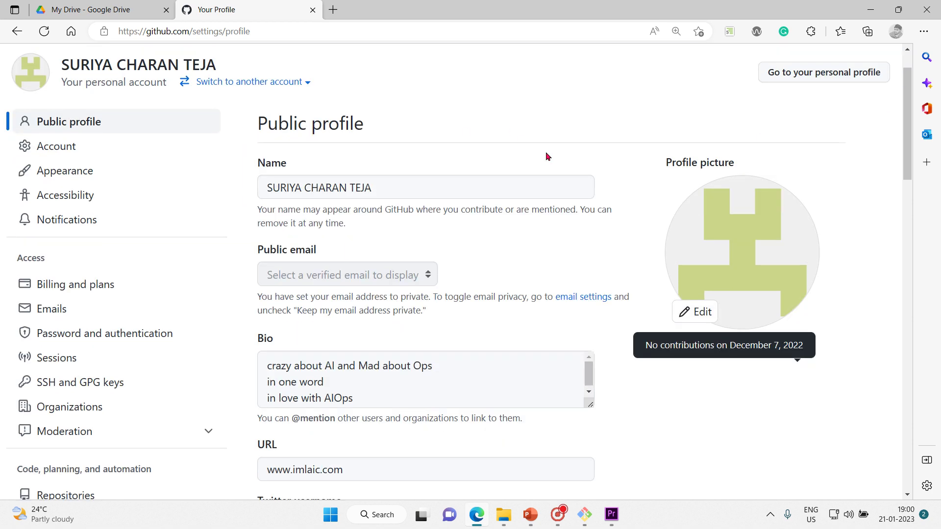
scroll(547, 156, "down", 1)
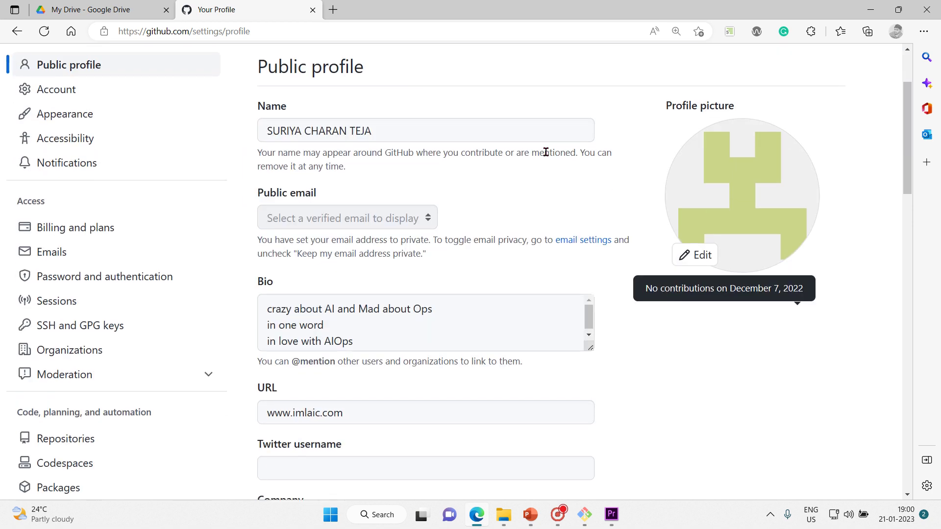
scroll(545, 152, "up", 2)
scroll(545, 152, "down", 1)
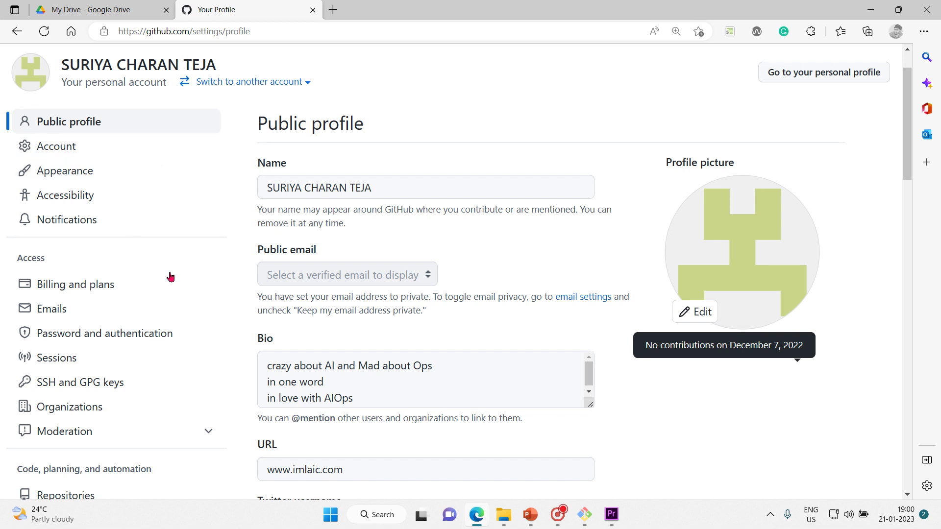
scroll(207, 300, "down", 3)
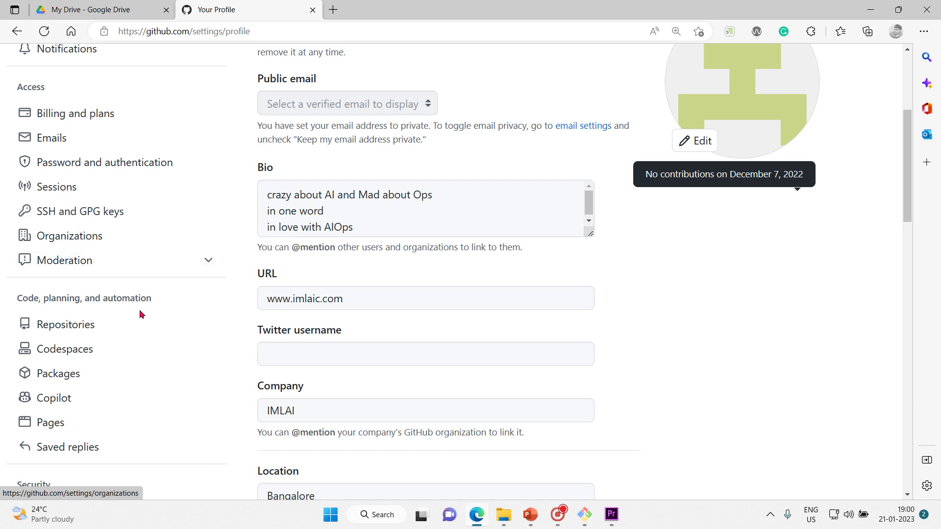
scroll(140, 314, "up", 1)
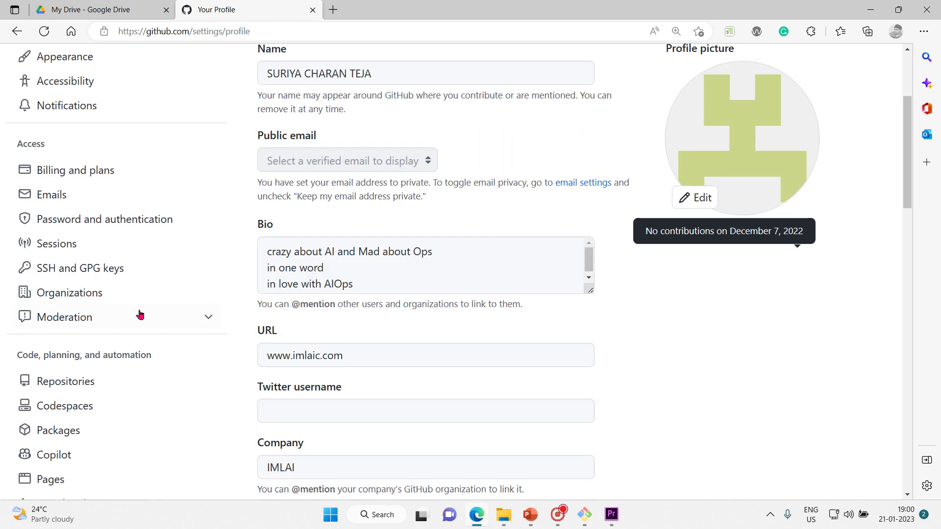
left_click(126, 230)
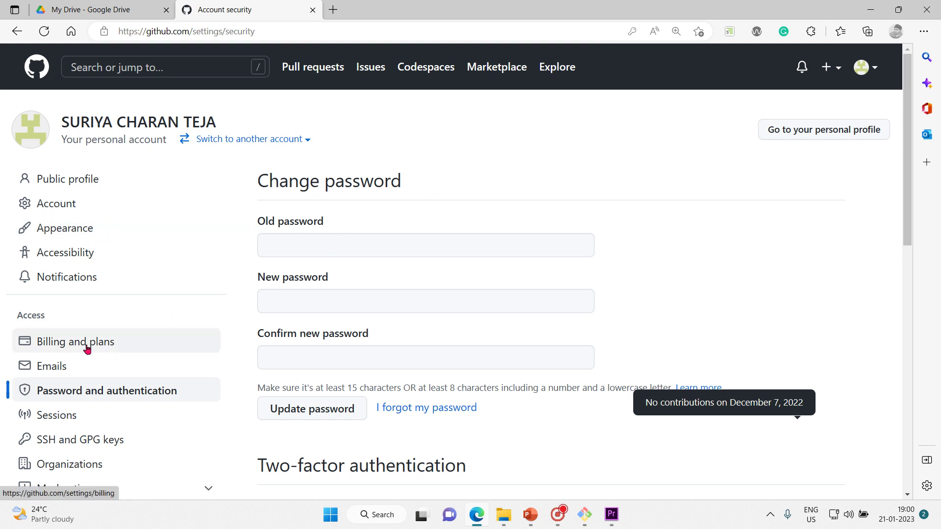
Step: Open the SSH and GPG keys settings, which list no keys for the account
left_click(107, 441)
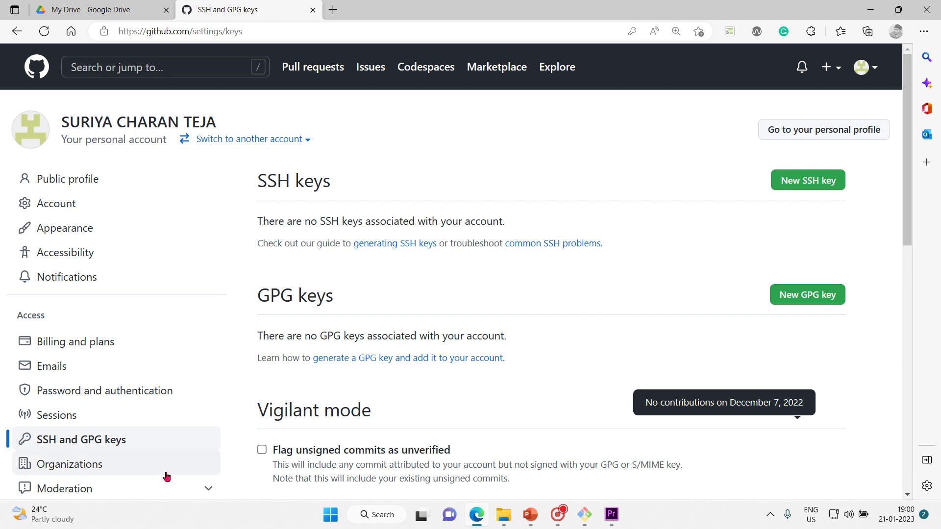
left_click(805, 186)
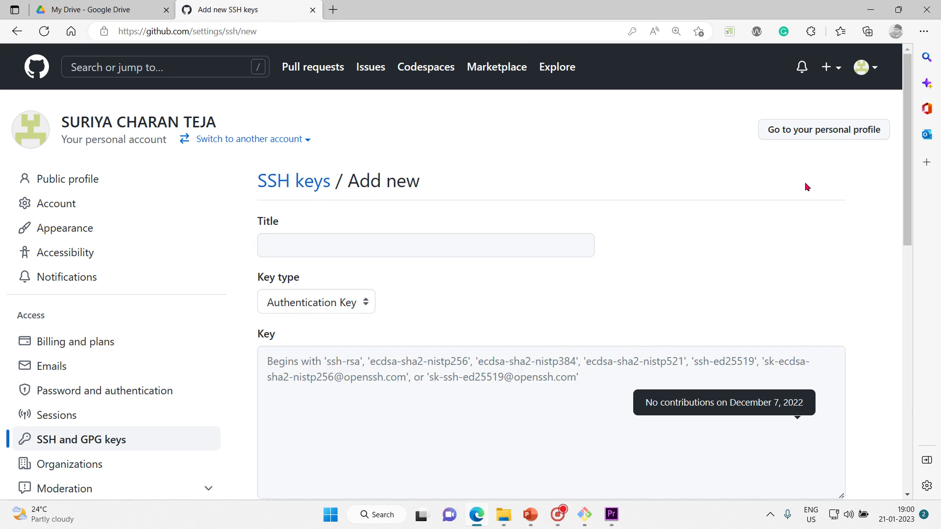
left_click_drag(911, 197, 909, 216)
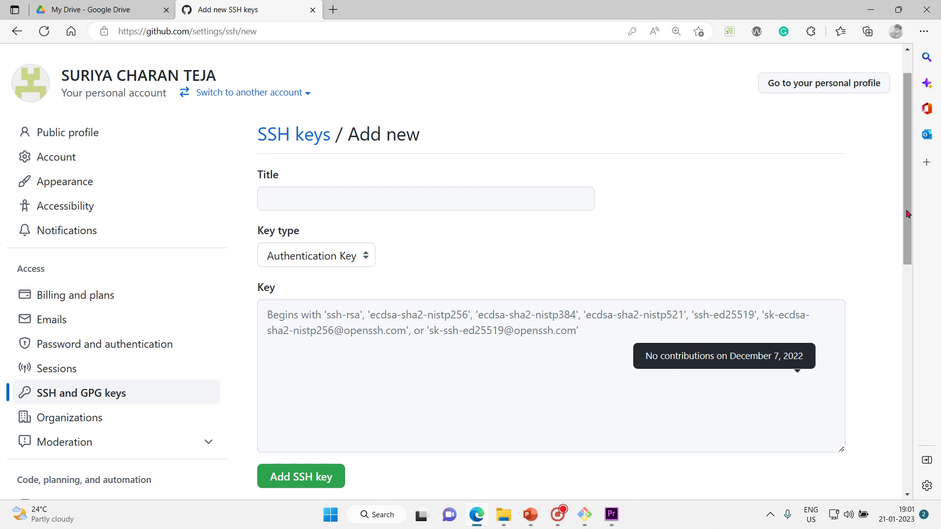
left_click(591, 332)
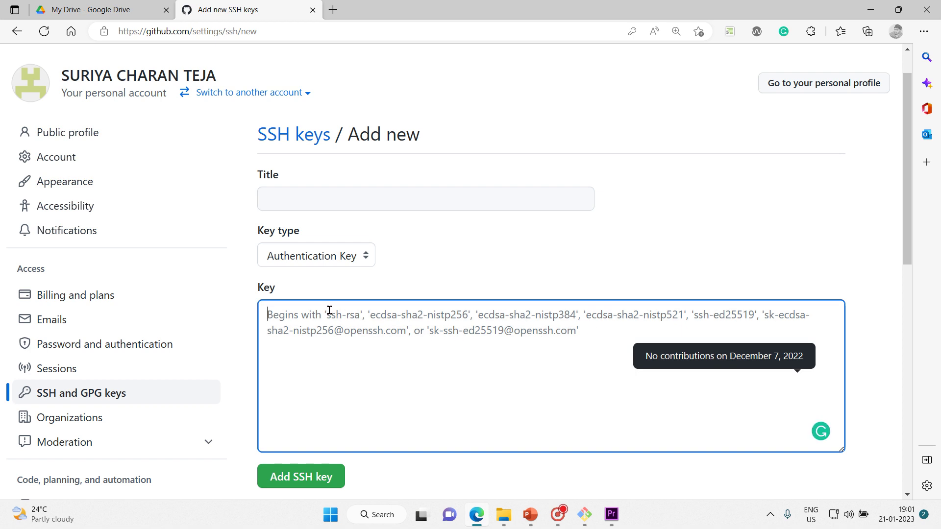
left_click(396, 193)
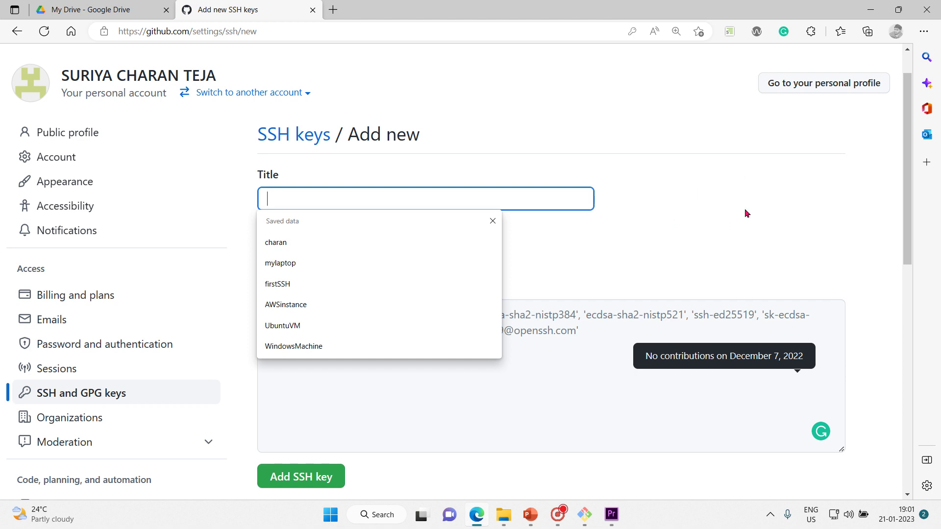
left_click(124, 394)
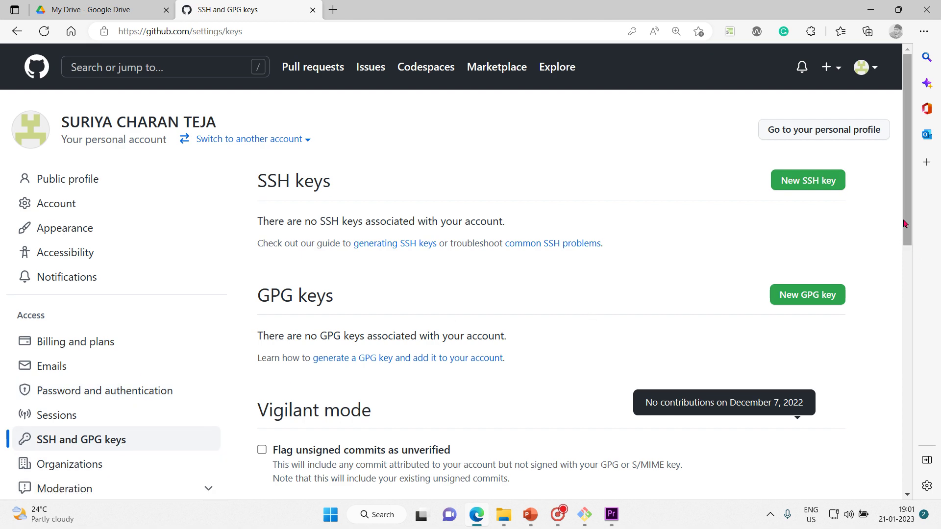
Step: Open Your repositories from the avatar menu, listing FirstRepo and the forked awesome-python-applications
left_click_drag(907, 226, 919, 289)
scroll(604, 328, "up", 3)
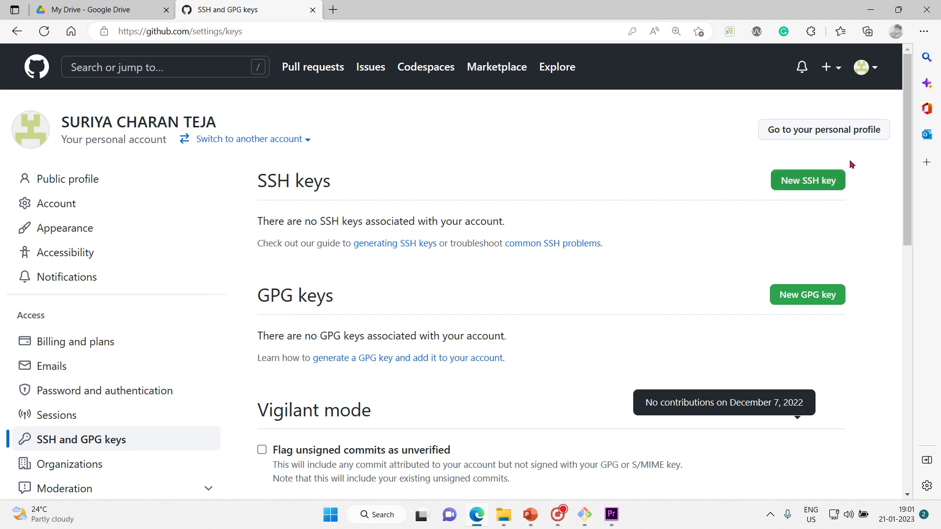
left_click(864, 67)
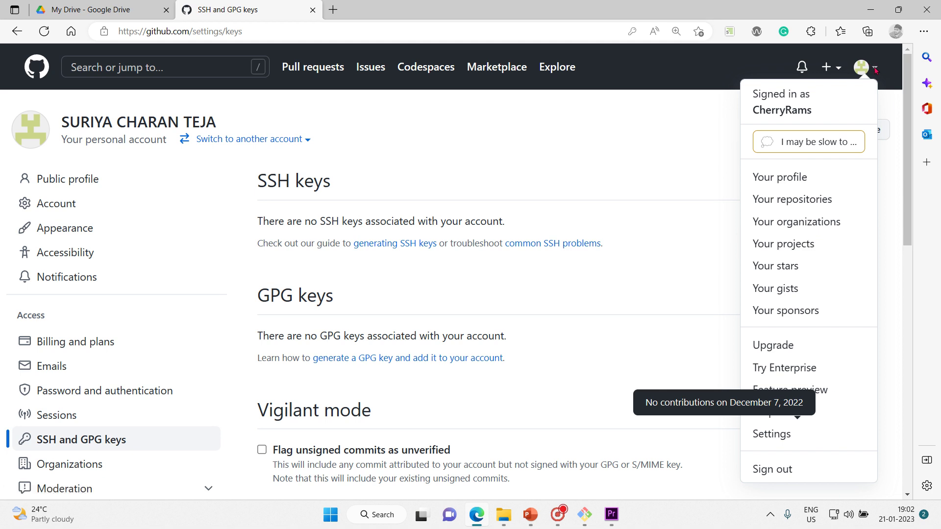
left_click(809, 197)
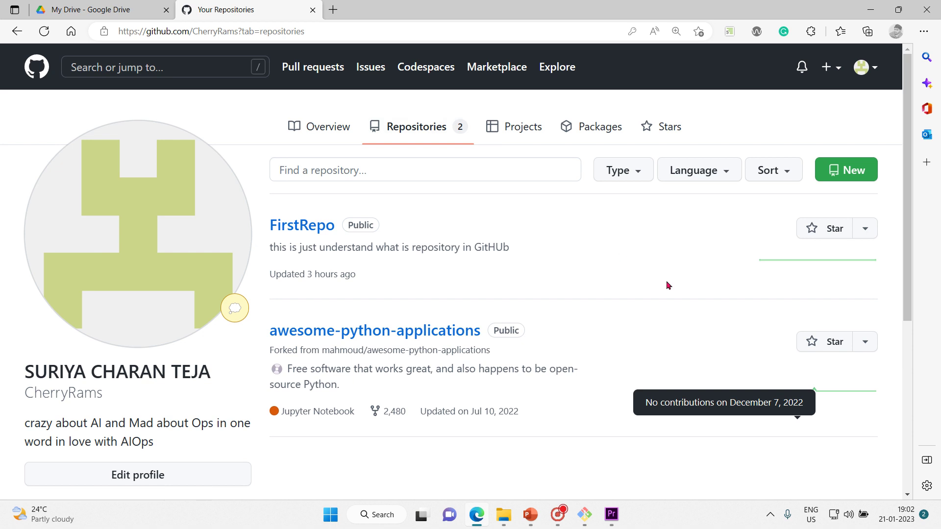
Step: View Your organizations, then the empty Your projects tab after dismissing its welcome dialog
left_click(873, 73)
left_click(814, 221)
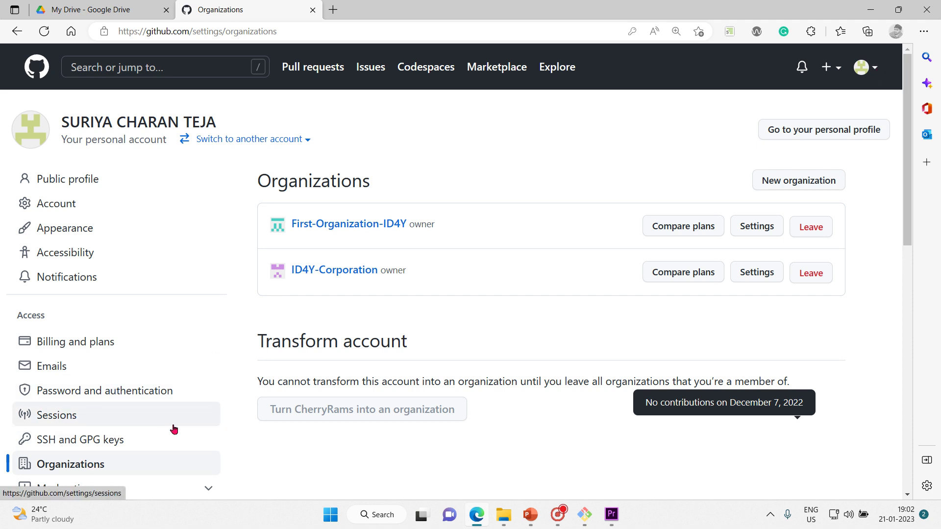
left_click(865, 68)
left_click(820, 243)
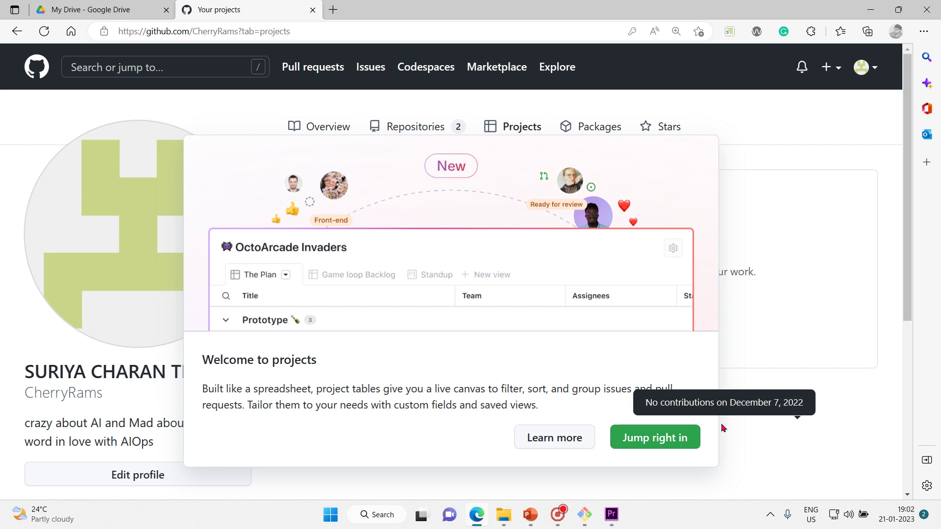
left_click(666, 441)
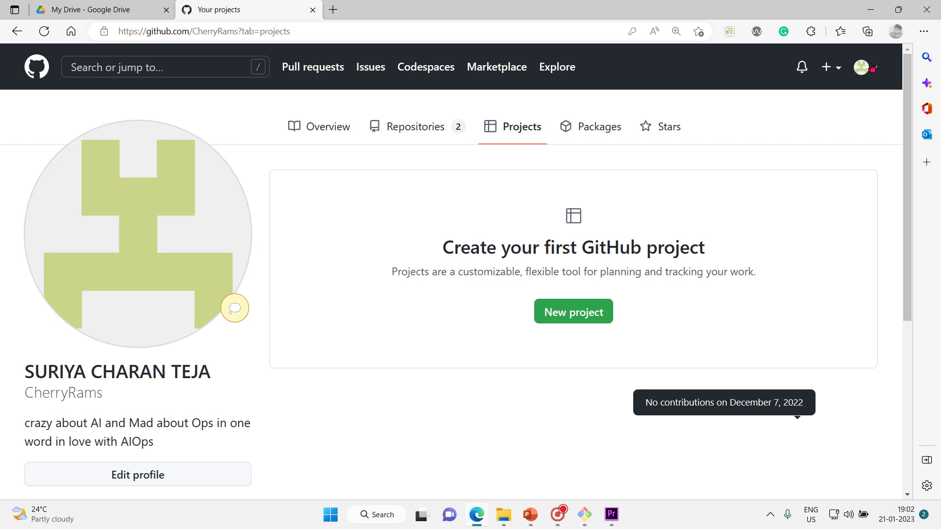
left_click(873, 68)
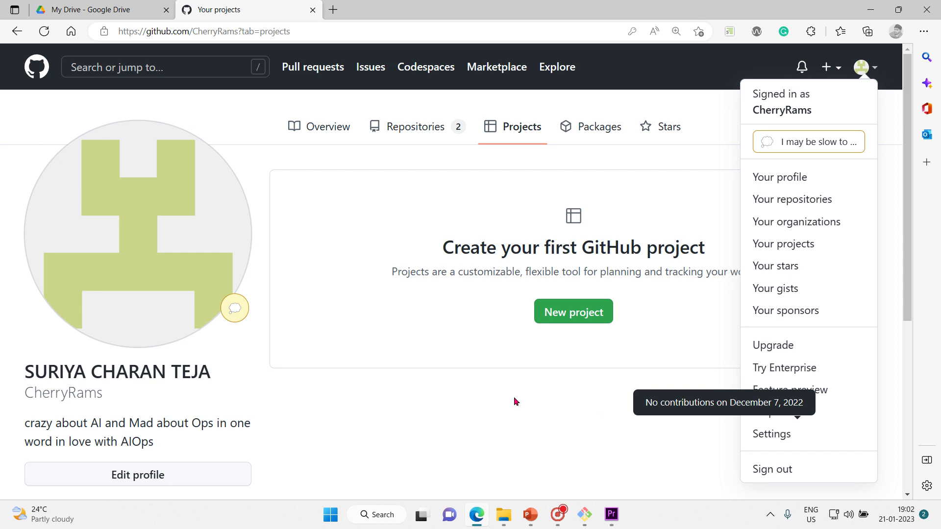
mouse_move(586, 518)
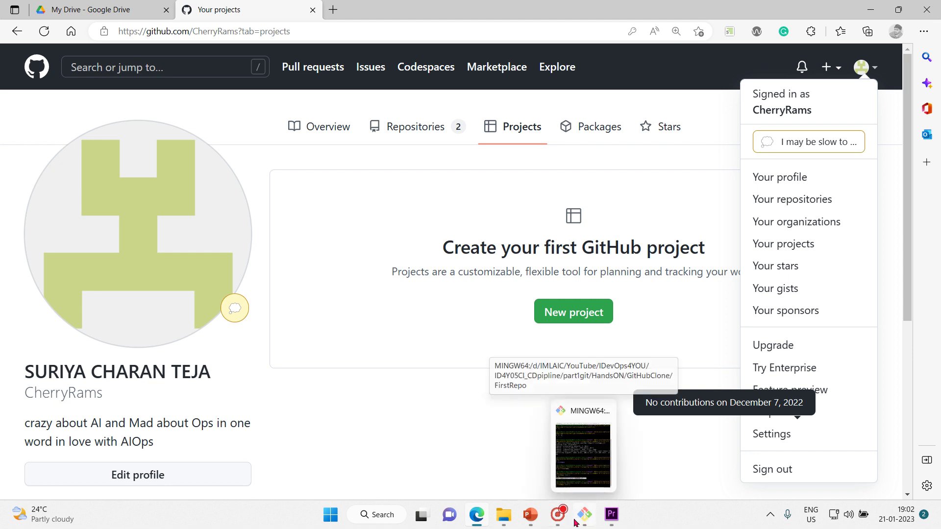